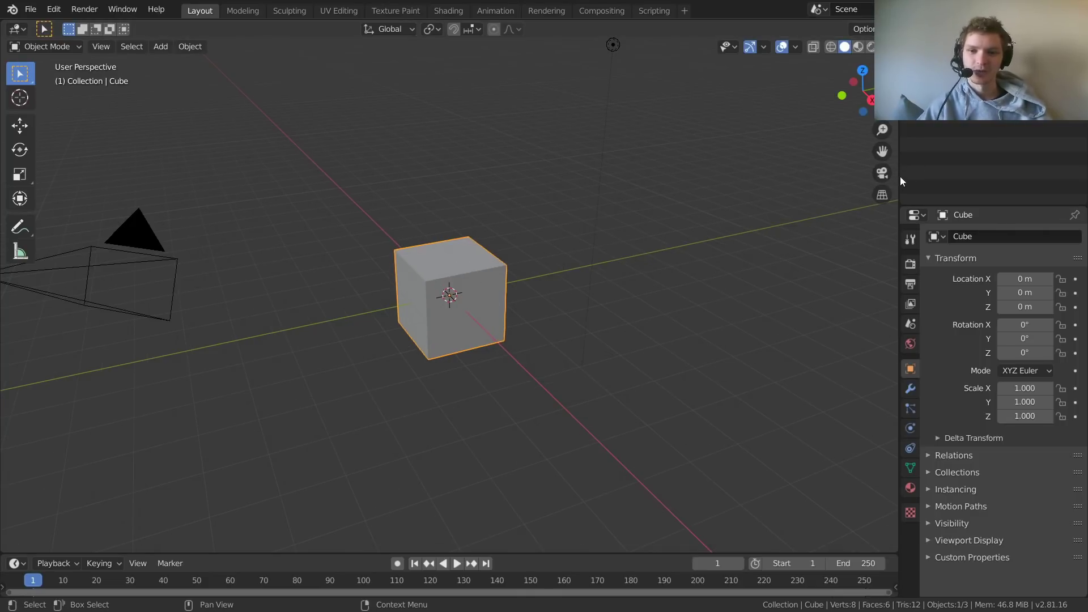
- Look through the scene camera and delete the default cube
left_click(882, 173)
key("x")
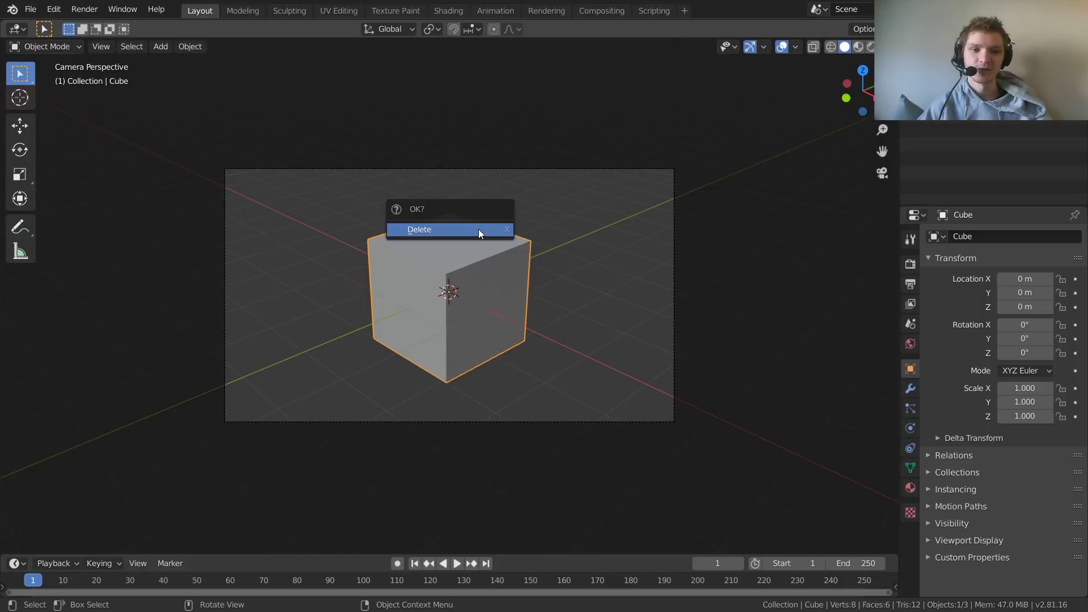
left_click(479, 229)
- Add a UV sphere at the origin and scale it up uniformly to fill most of the camera frame's height
key("shift+a")
mouse_move(478, 237)
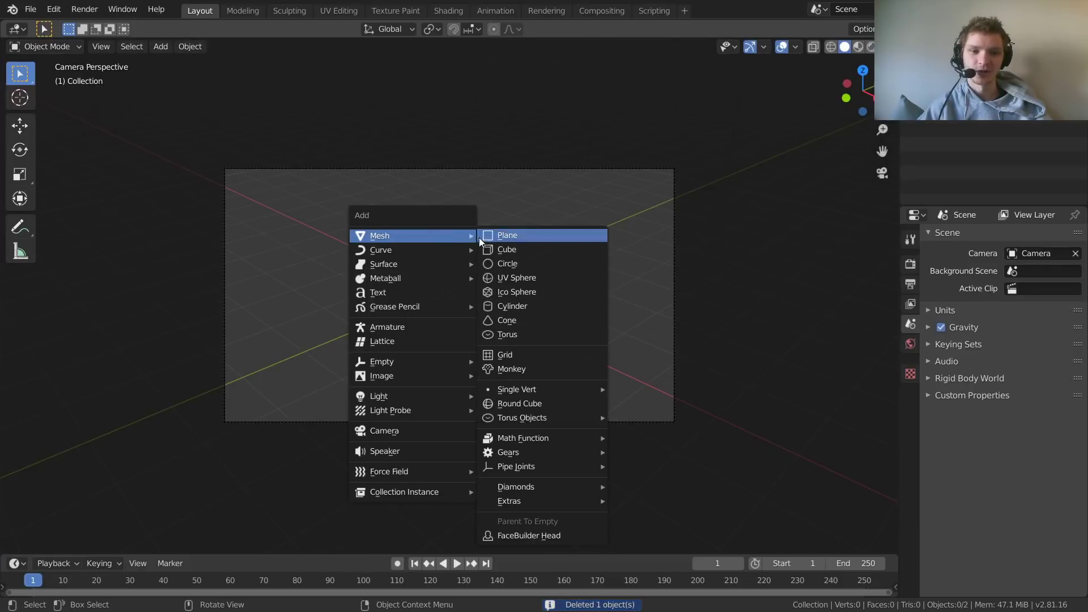
left_click(505, 277)
scroll(482, 357, "up", 2)
key("s")
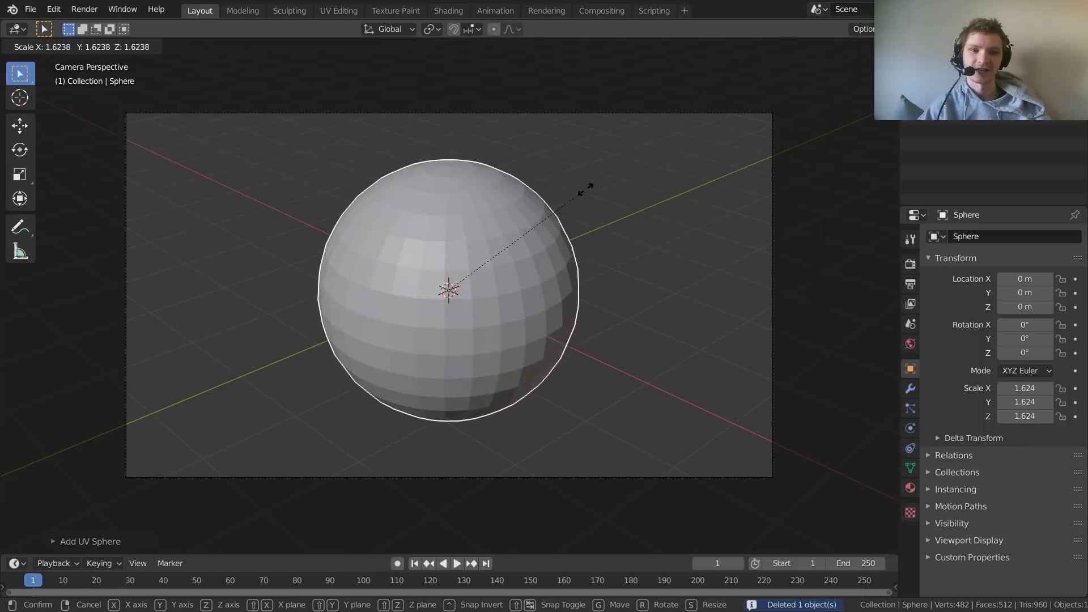
left_click(604, 175)
- Set the render engine to Cycles and show the viewport in rendered shading
left_click(910, 264)
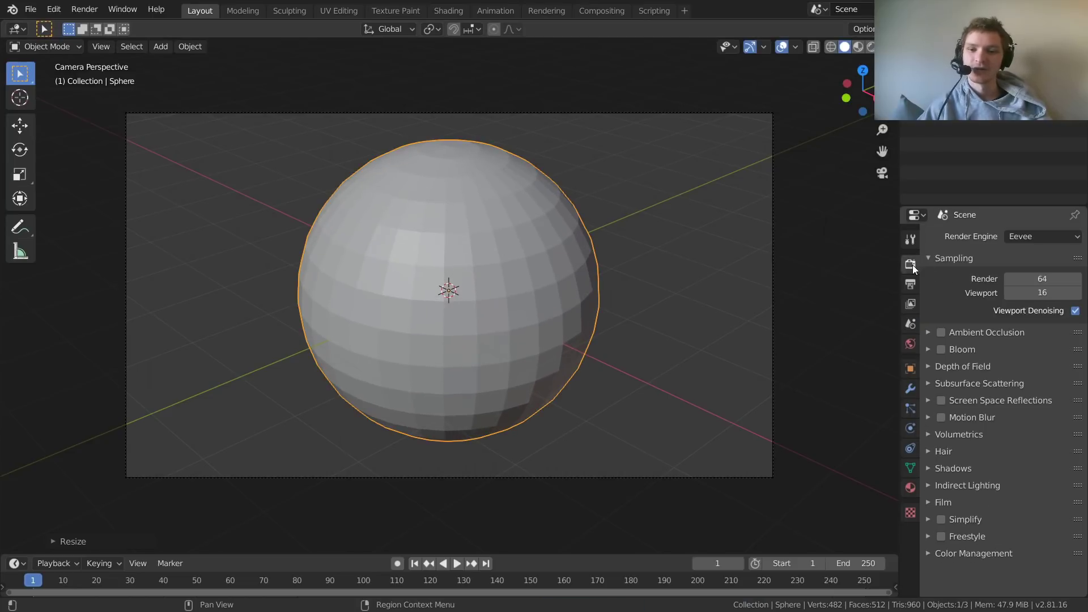
left_click(1048, 236)
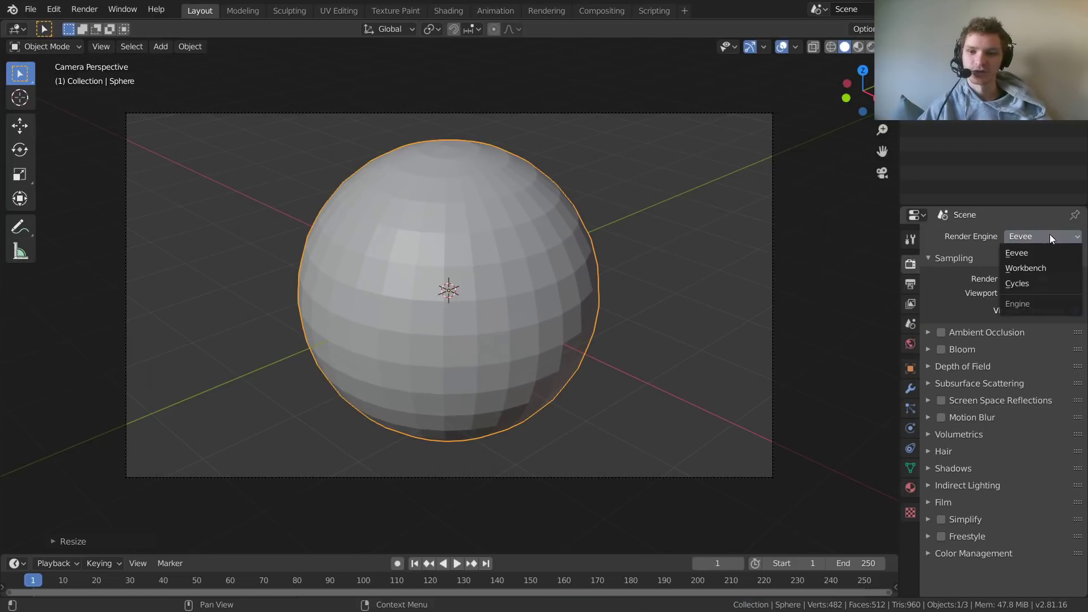
left_click(1025, 282)
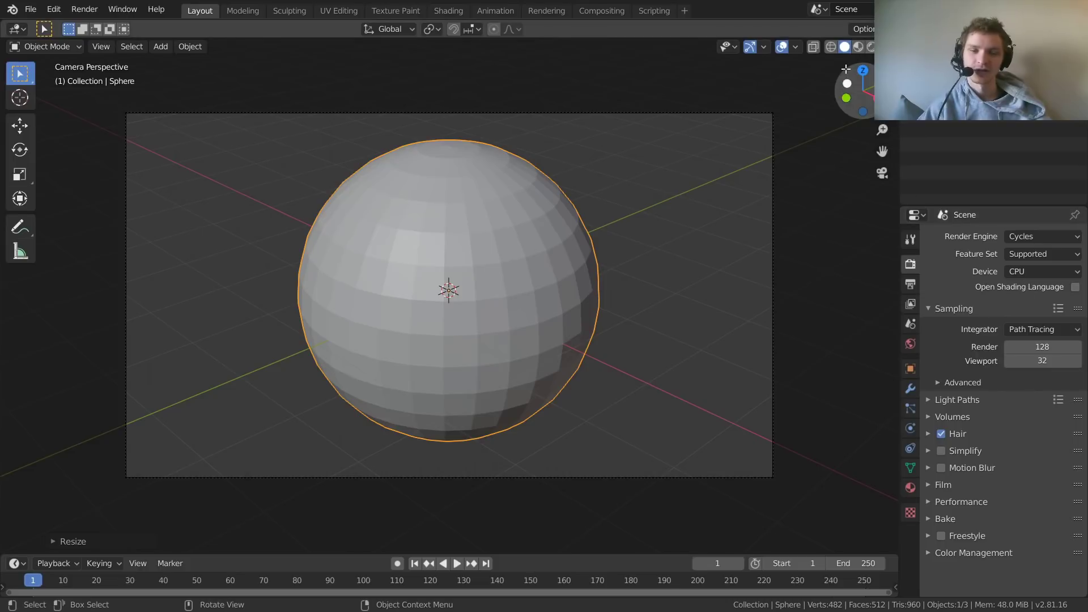
left_click(872, 47)
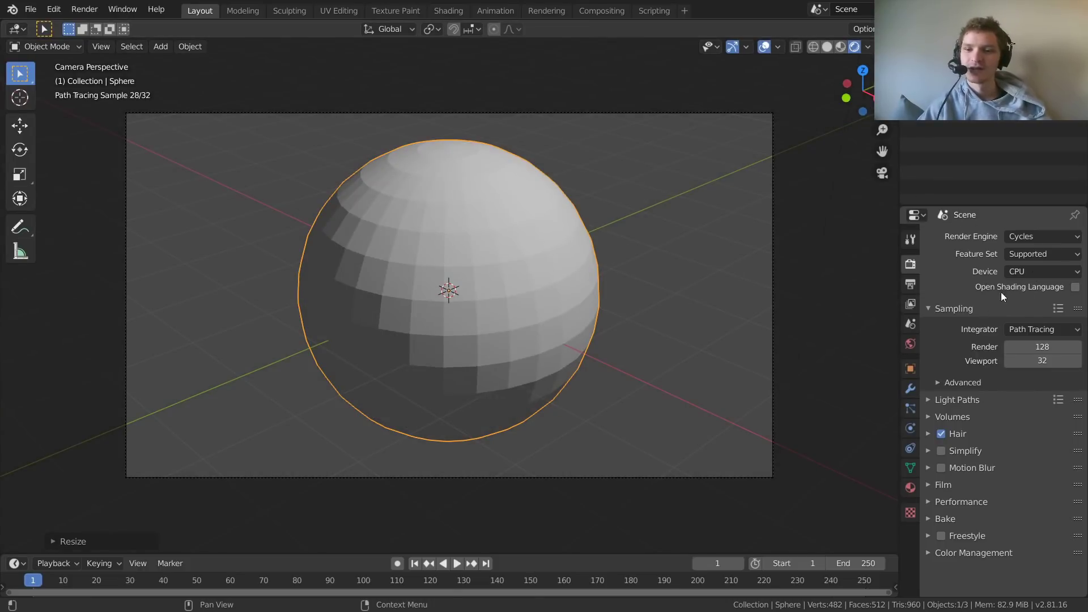
- Set the Cycles device to GPU Compute and the feature set to Experimental
left_click(1032, 269)
left_click(1011, 304)
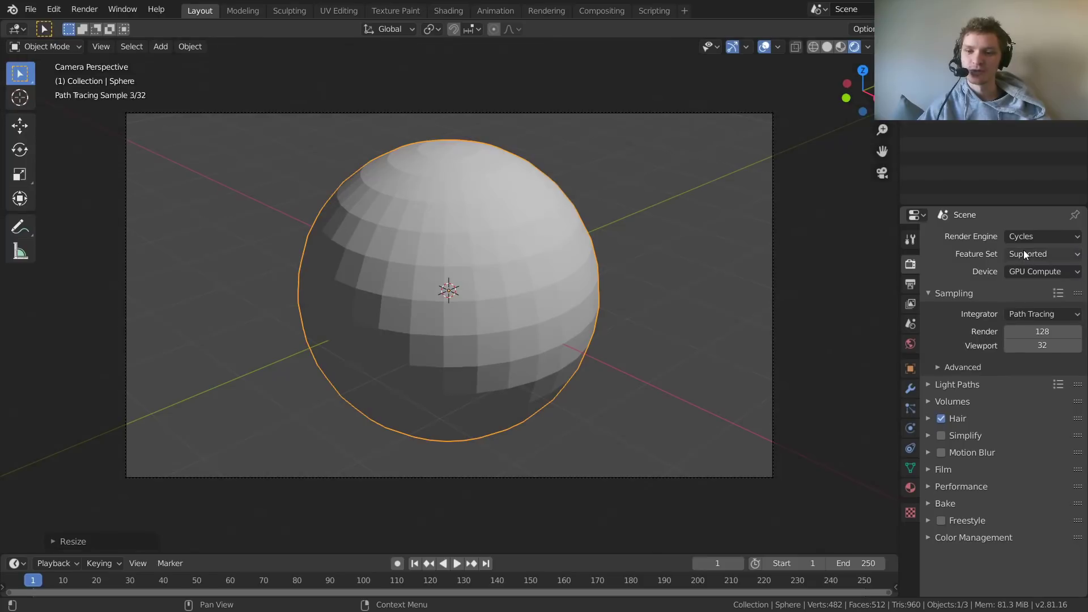
left_click(1024, 252)
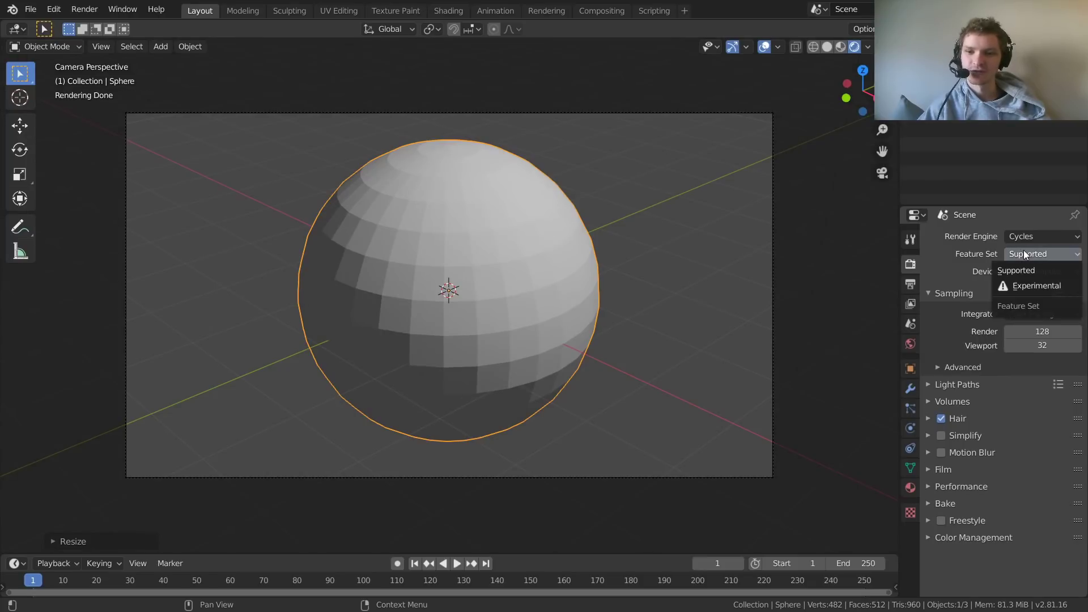
left_click(1026, 285)
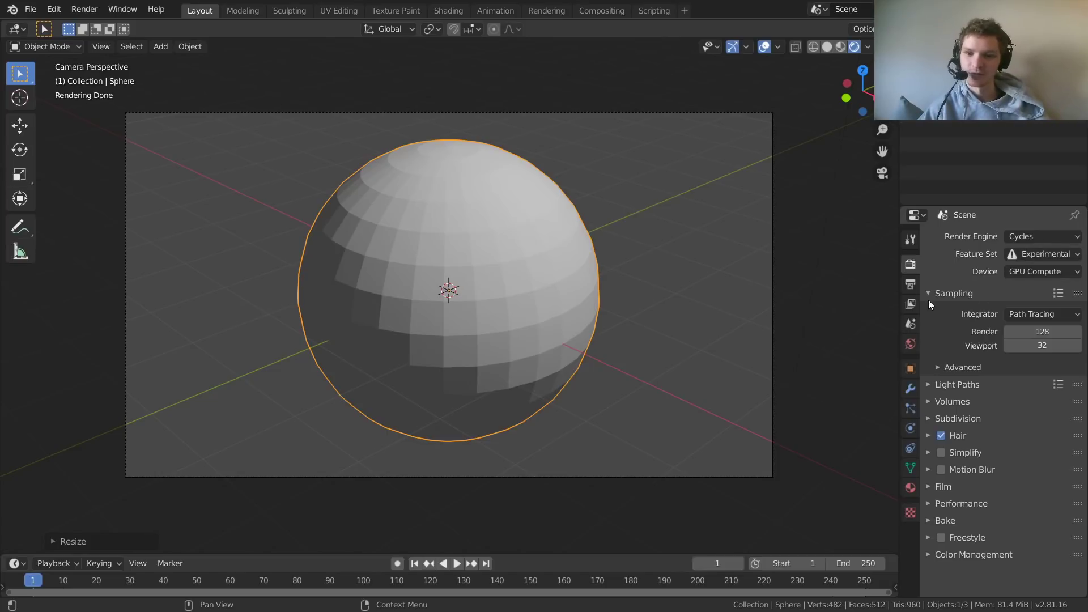
- Add a Subdivision Surface modifier with Adaptive subdivision enabled to the sphere and shade the sphere smooth
left_click(907, 389)
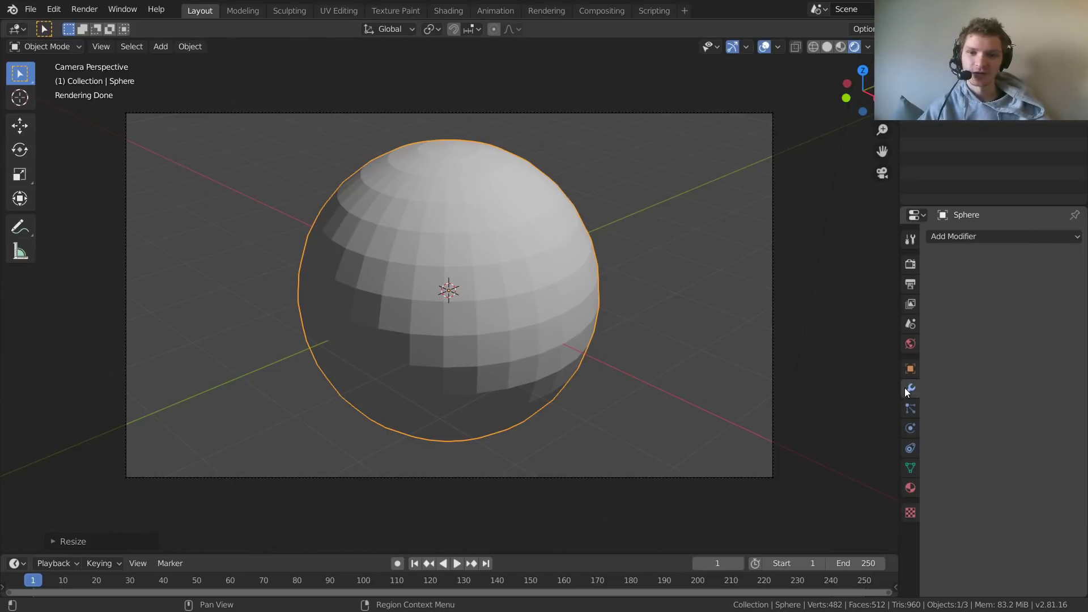
left_click(984, 237)
left_click(835, 463)
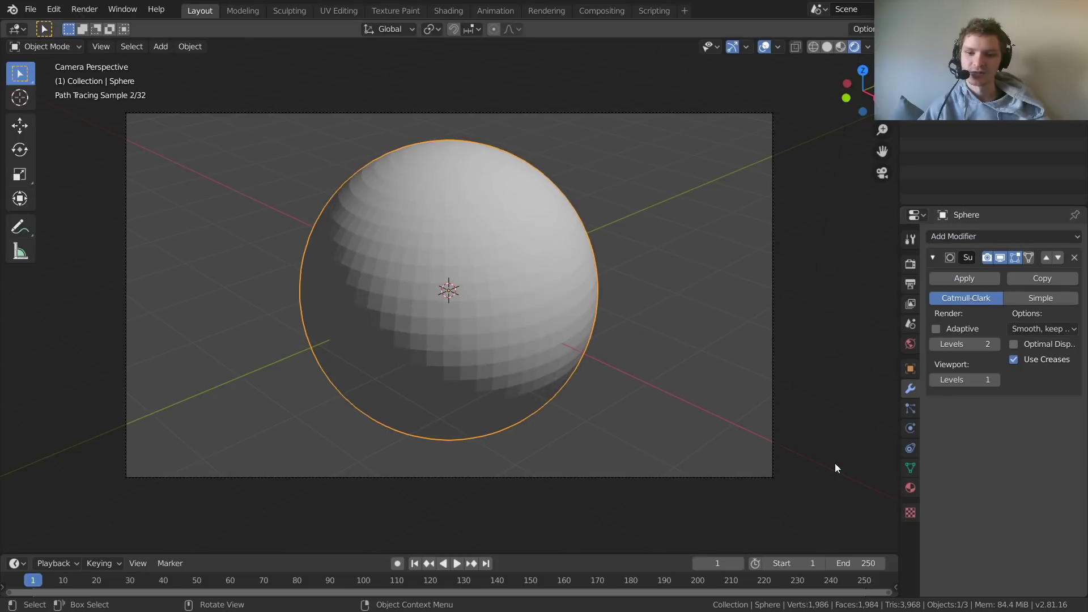
left_click(936, 329)
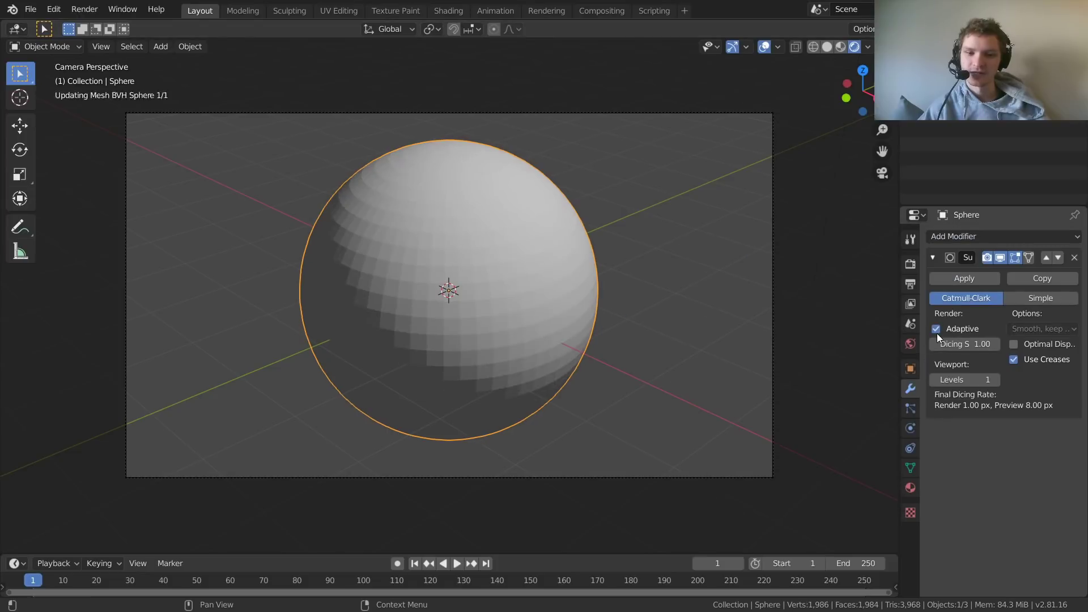
right_click(446, 225)
left_click(434, 225)
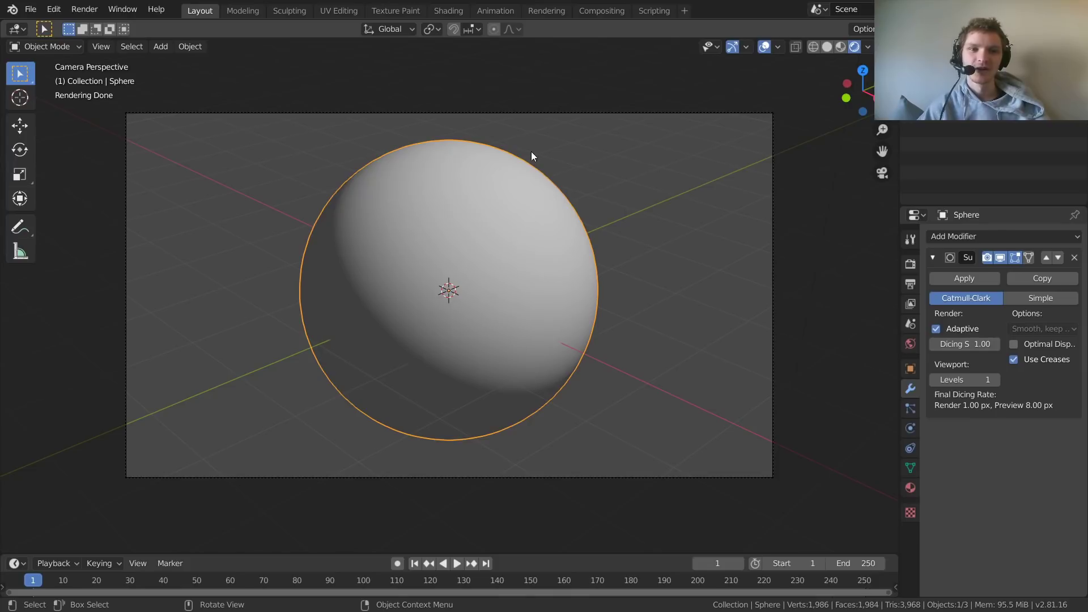
- Switch to the Shading workspace with the World nodes open and a rendered camera view above them
left_click(451, 12)
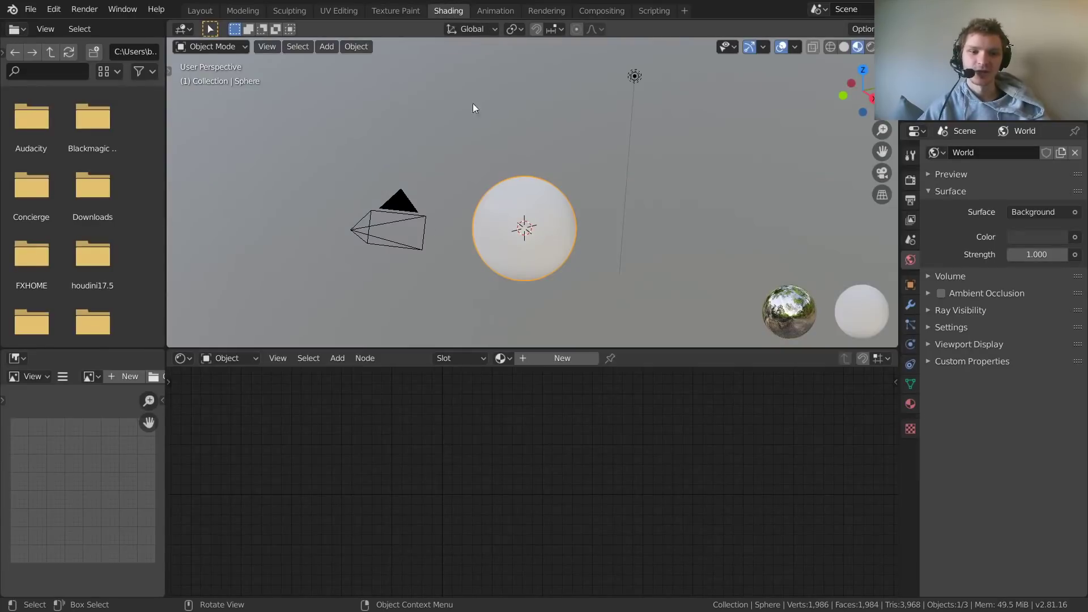
left_click(224, 358)
left_click(225, 393)
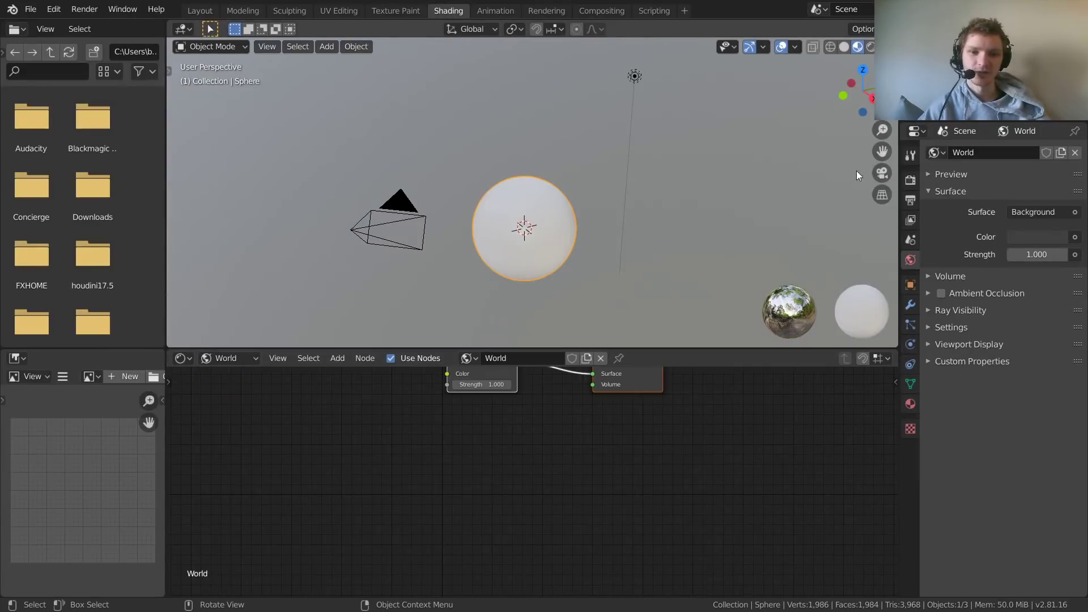
left_click(881, 173)
left_click(875, 48)
key("Home")
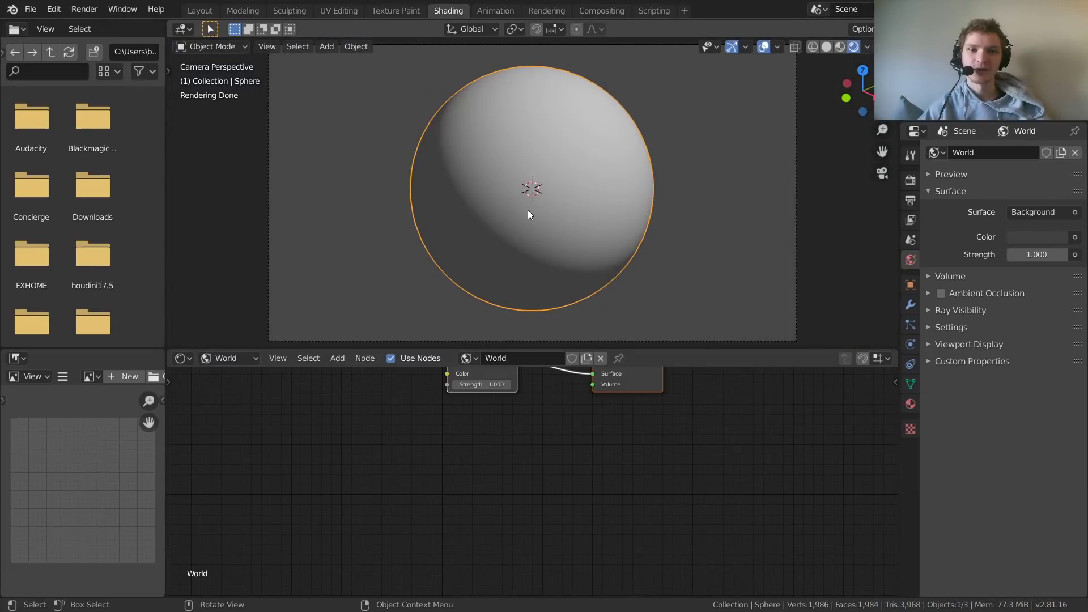
middle_click_drag(441, 422, 503, 474)
scroll(522, 474, "up", 2)
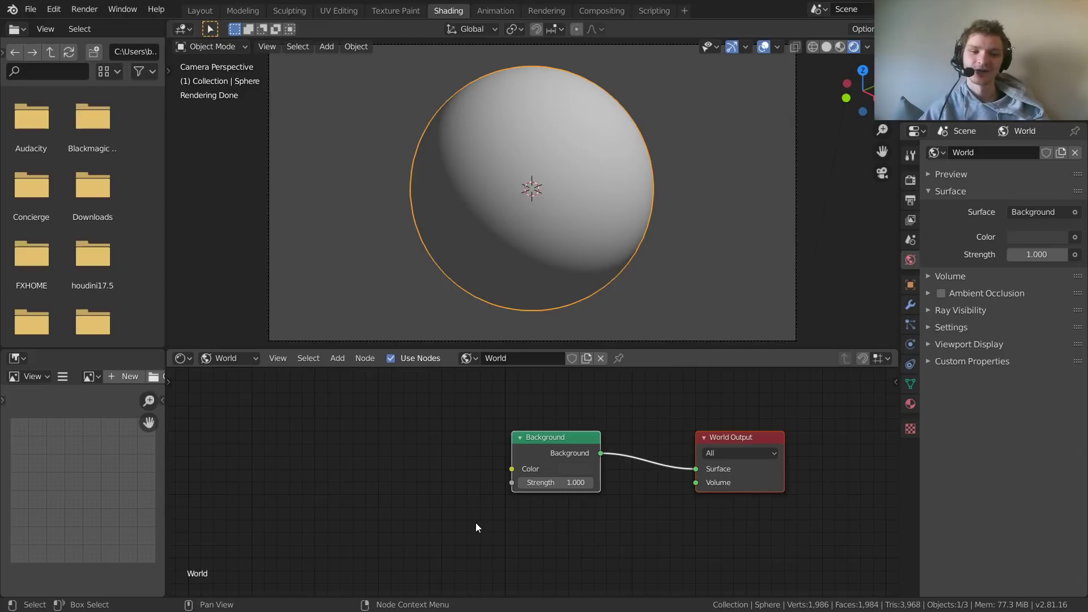
left_click_drag(475, 523, 591, 411)
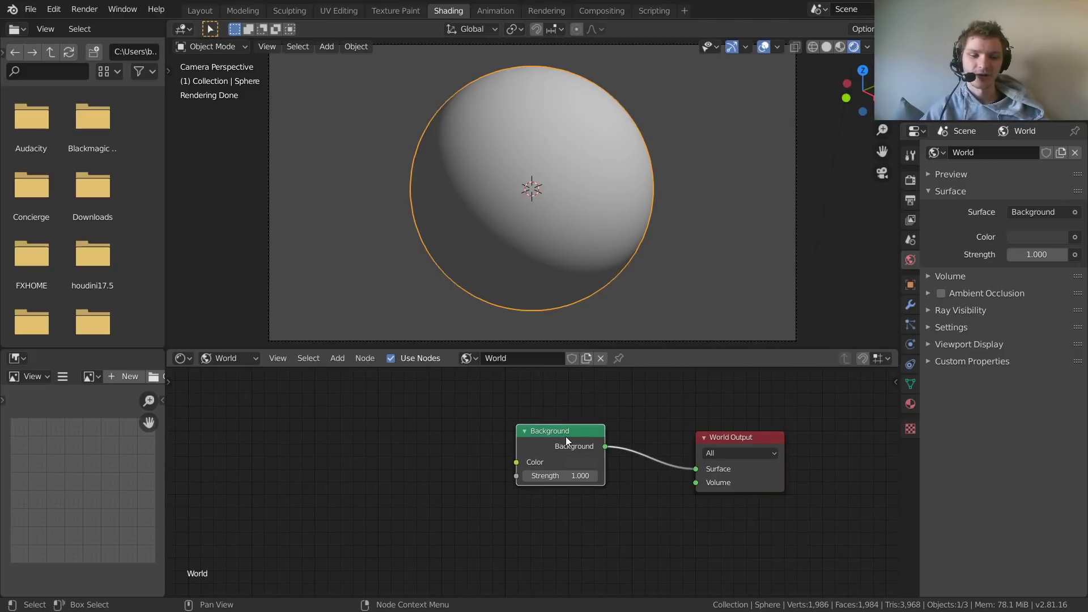
key("ctrl+t")
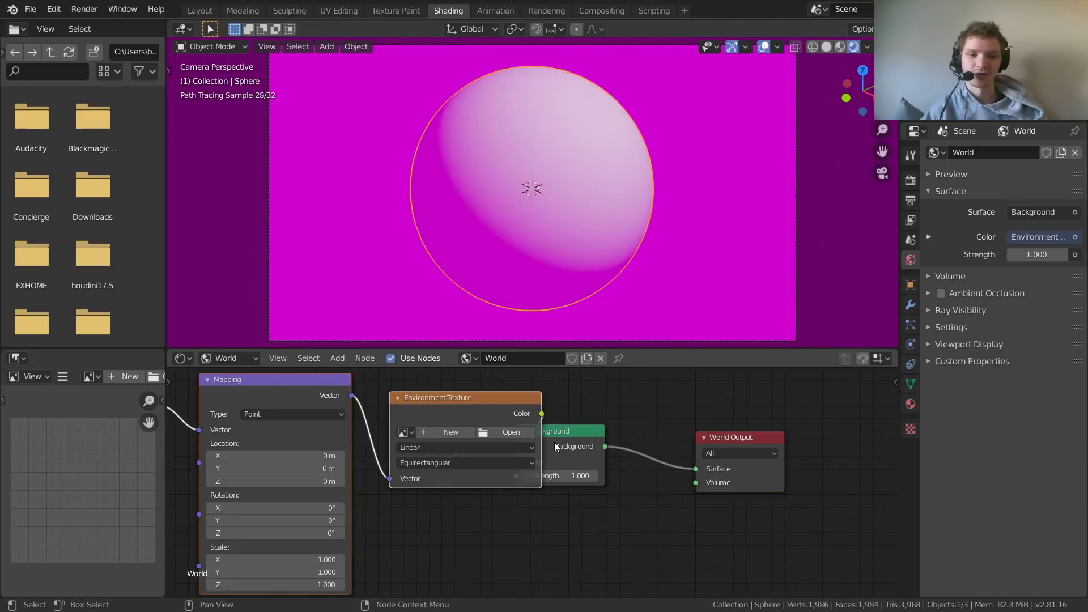
key("ctrl+z")
- Add an Environment Texture node before the Background node, with its Color output connected to the Background's Color input
key("shift+a")
left_click(435, 407)
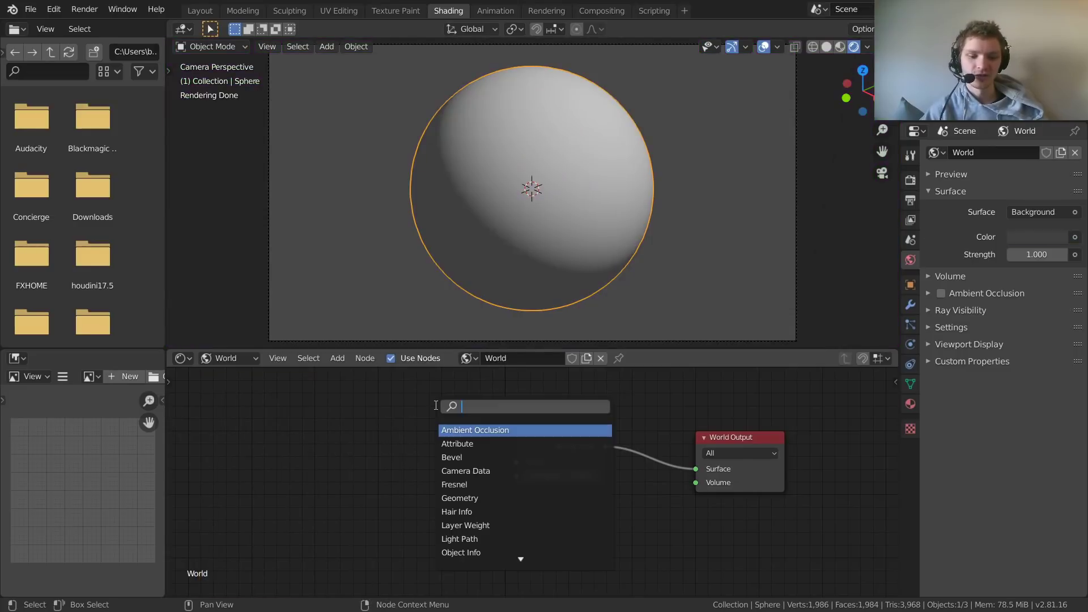
type("env")
key("Return")
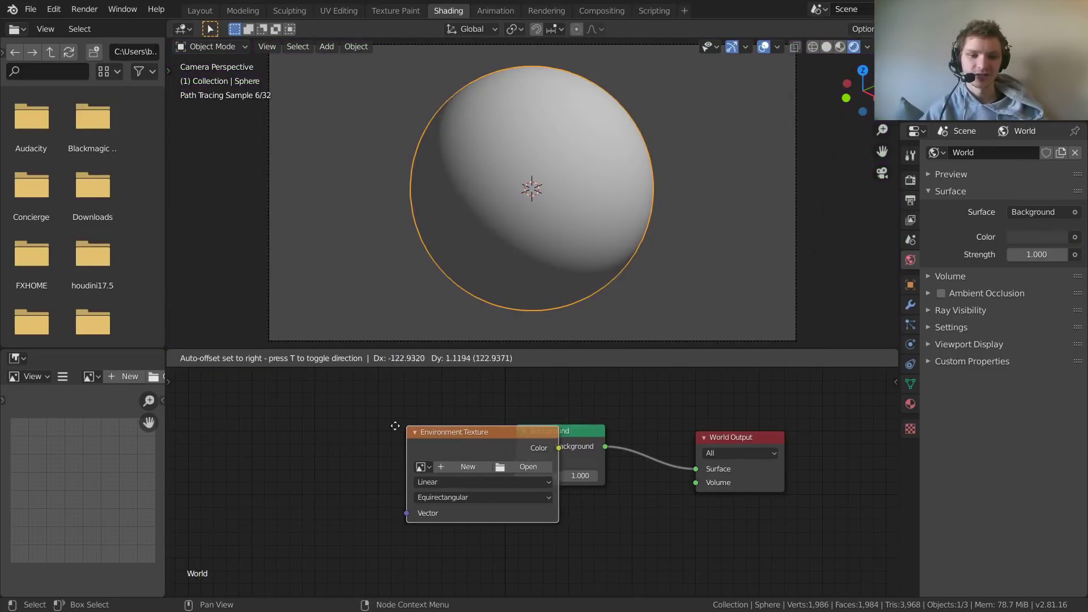
left_click(389, 439)
middle_click_drag(412, 443, 507, 444)
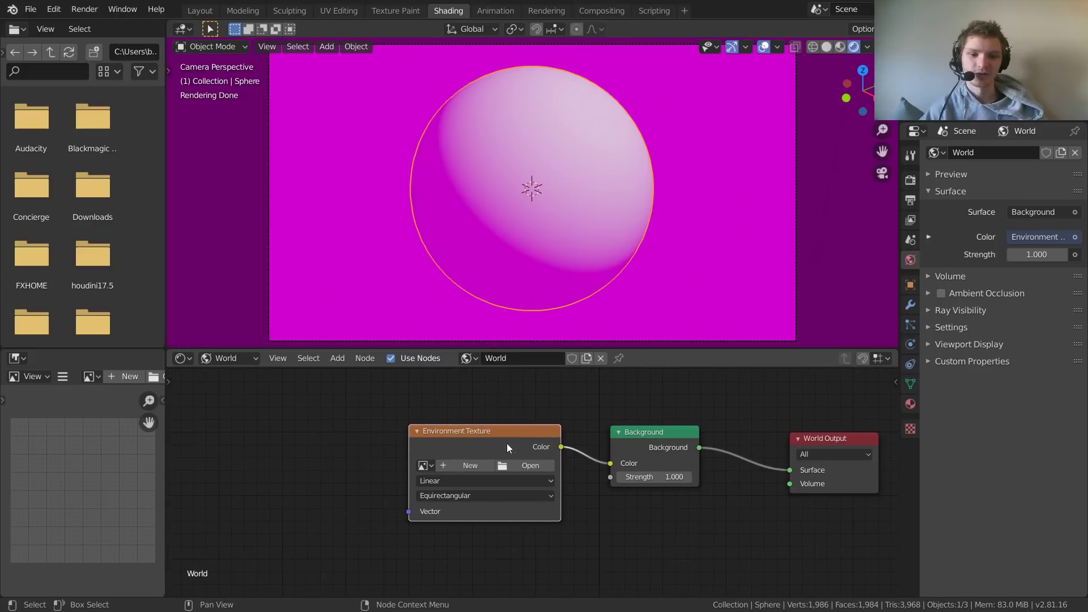
- Load machine_shop_03_2k.hdr from the HDRIS folder into the Environment Texture node
left_click(523, 464)
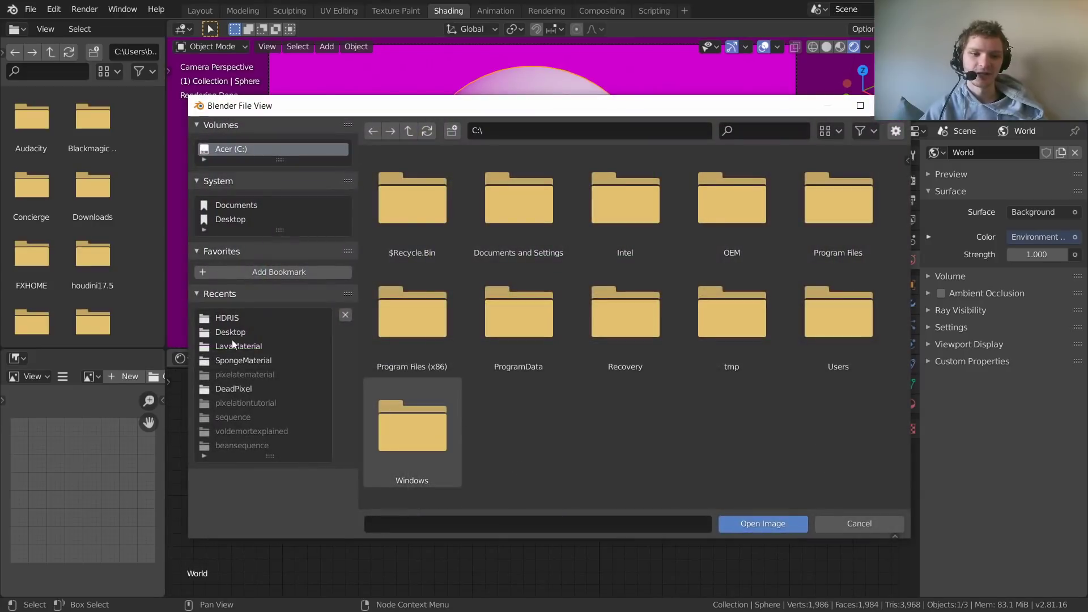
left_click(230, 318)
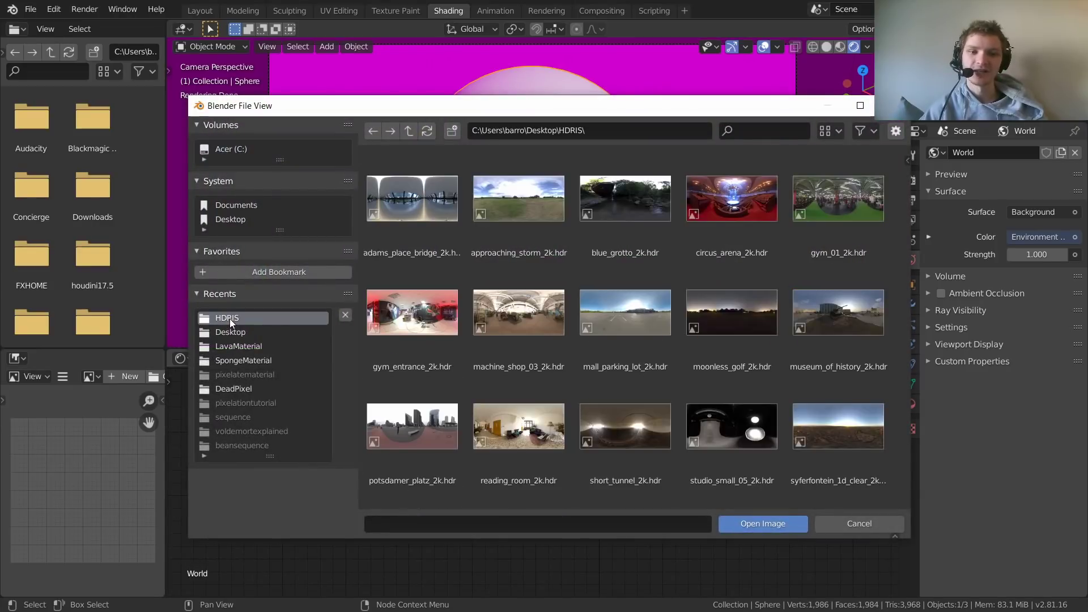
double_click(531, 303)
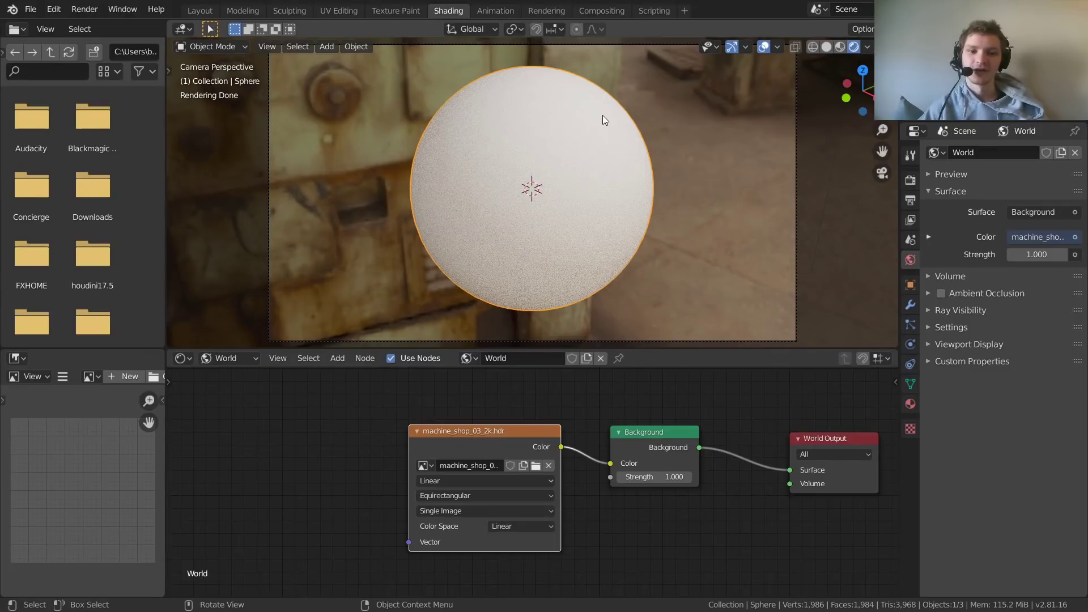
- Make the render background transparent in the Film settings
left_click(910, 178)
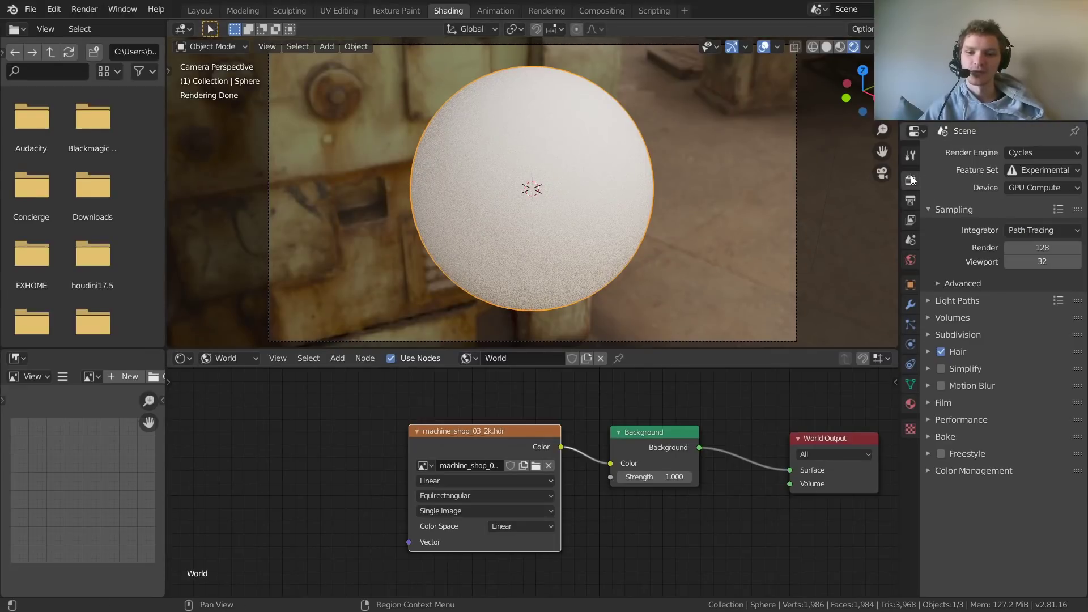
left_click(945, 402)
left_click(950, 503)
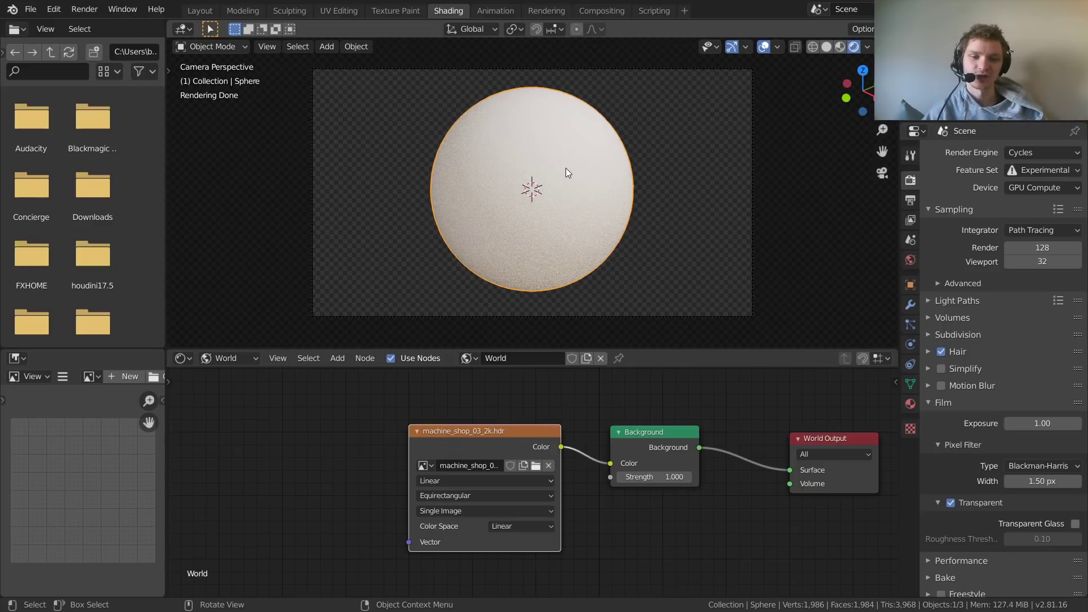
- Switch the shader editor to Object nodes and create a new material named "sponge" for the sphere
left_click(222, 357)
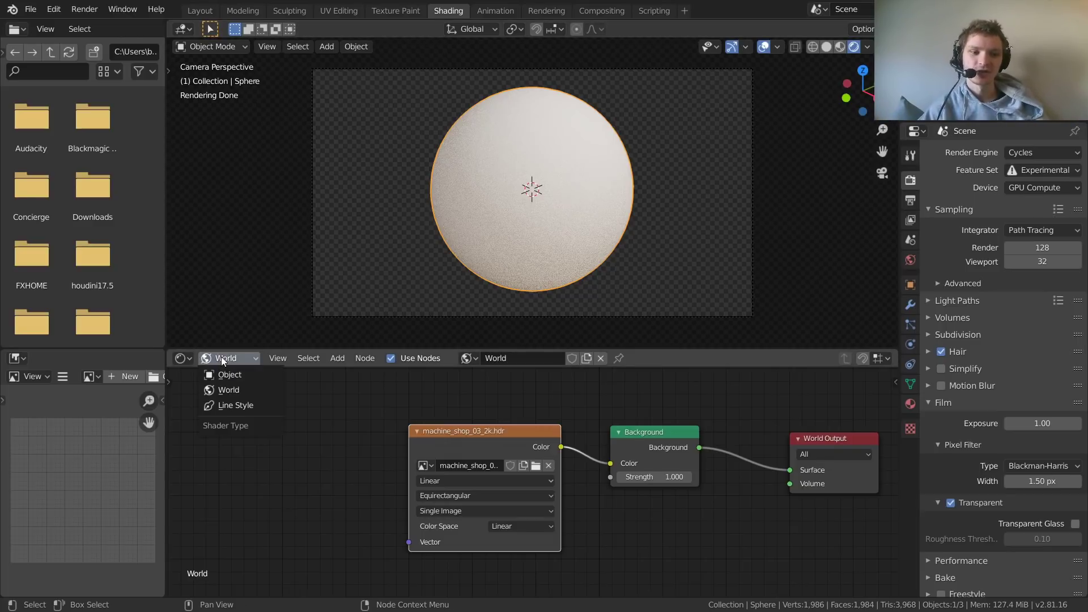
left_click(229, 377)
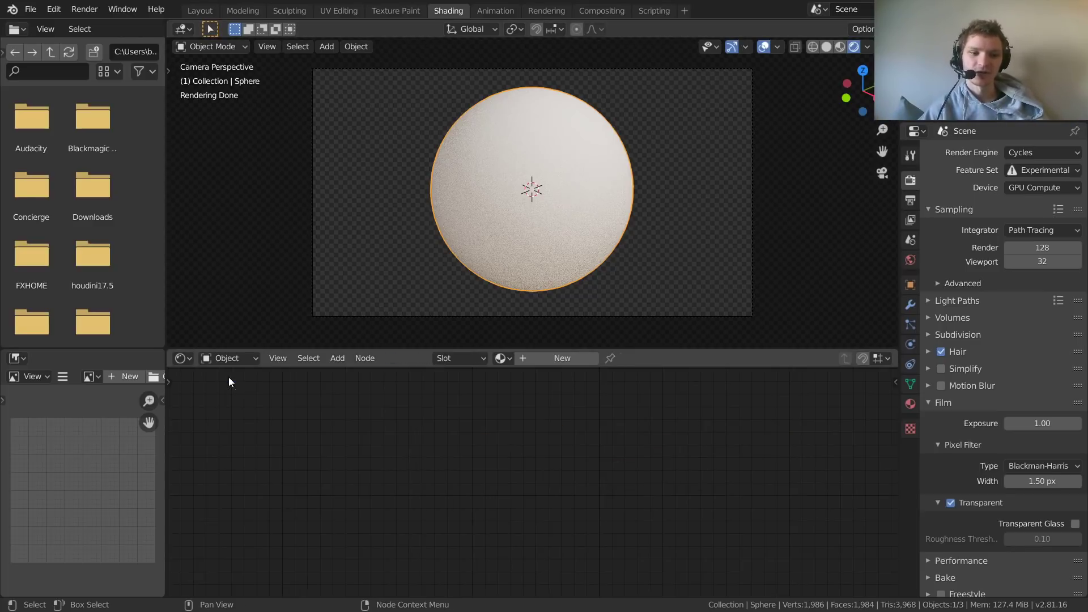
left_click(553, 359)
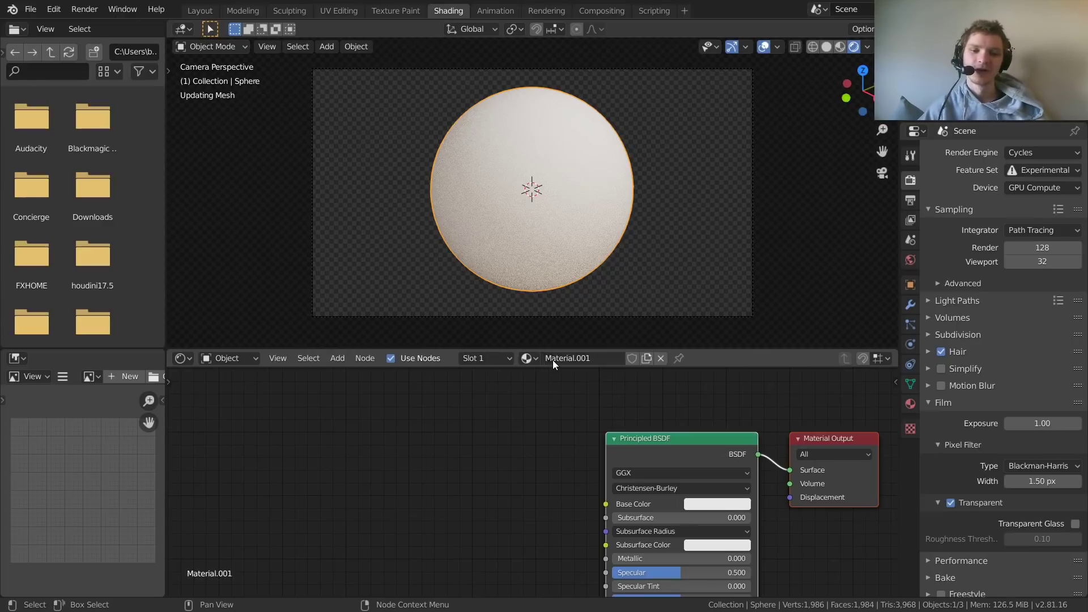
double_click(554, 358)
type("spong")
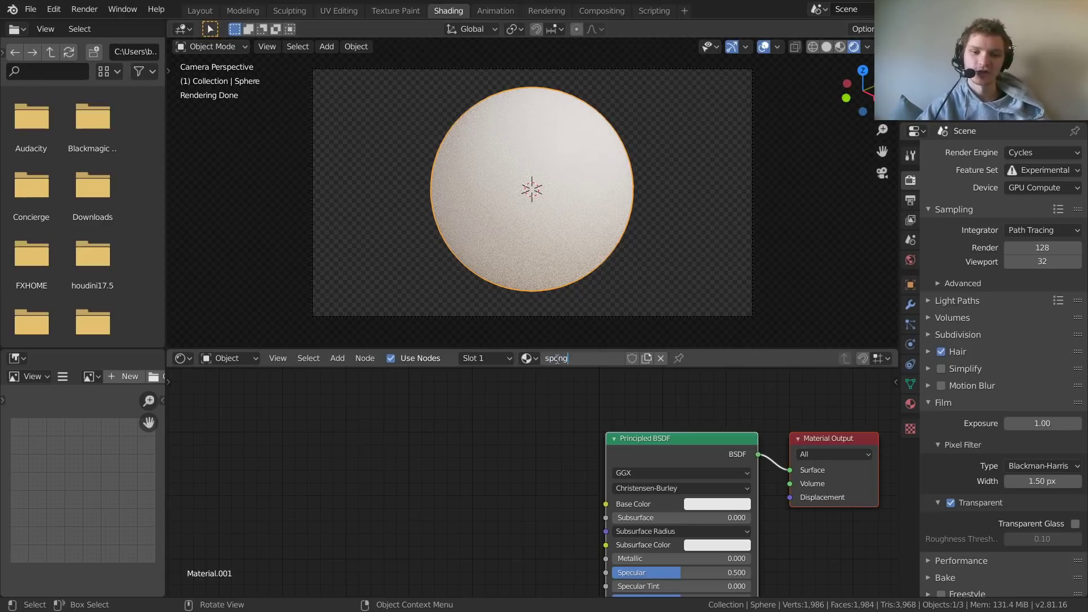
type("e")
key("Return")
middle_click_drag(705, 474, 603, 424)
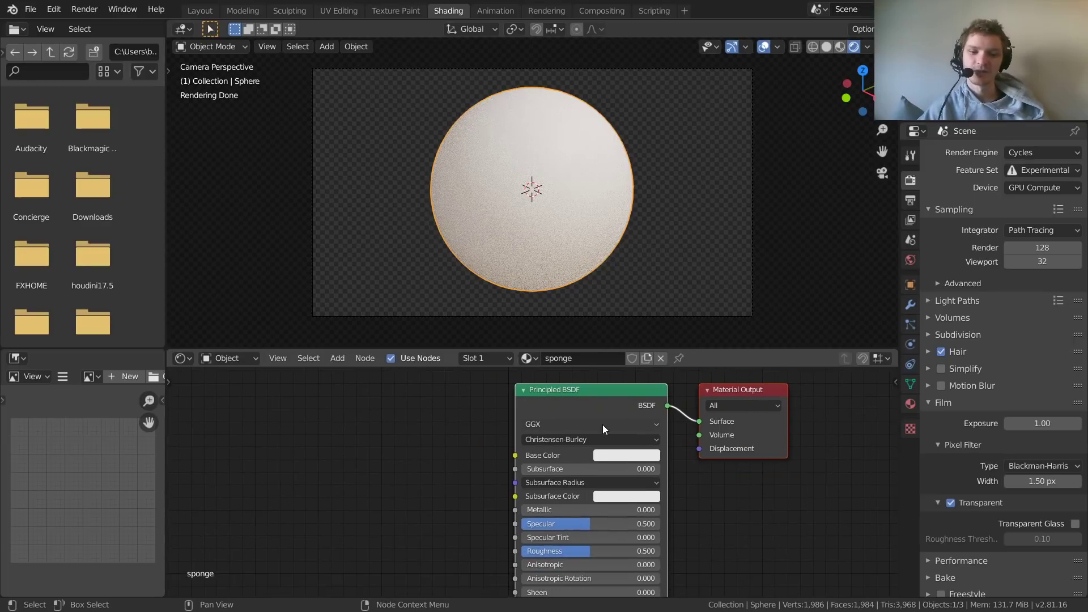
left_click_drag(596, 394, 599, 392)
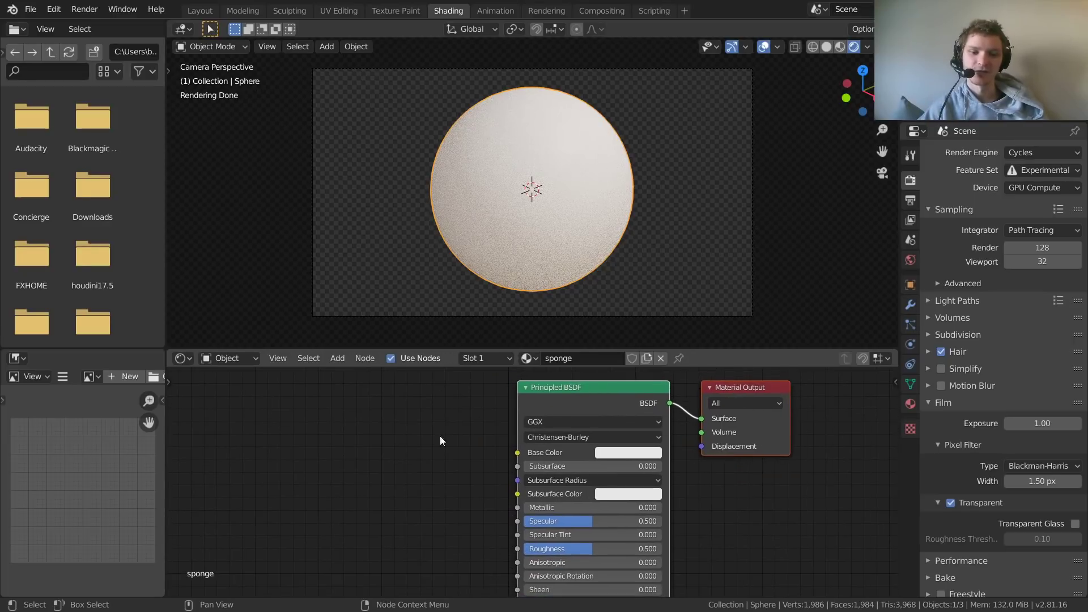
scroll(440, 440, "down", 2)
middle_click_drag(434, 440, 533, 429)
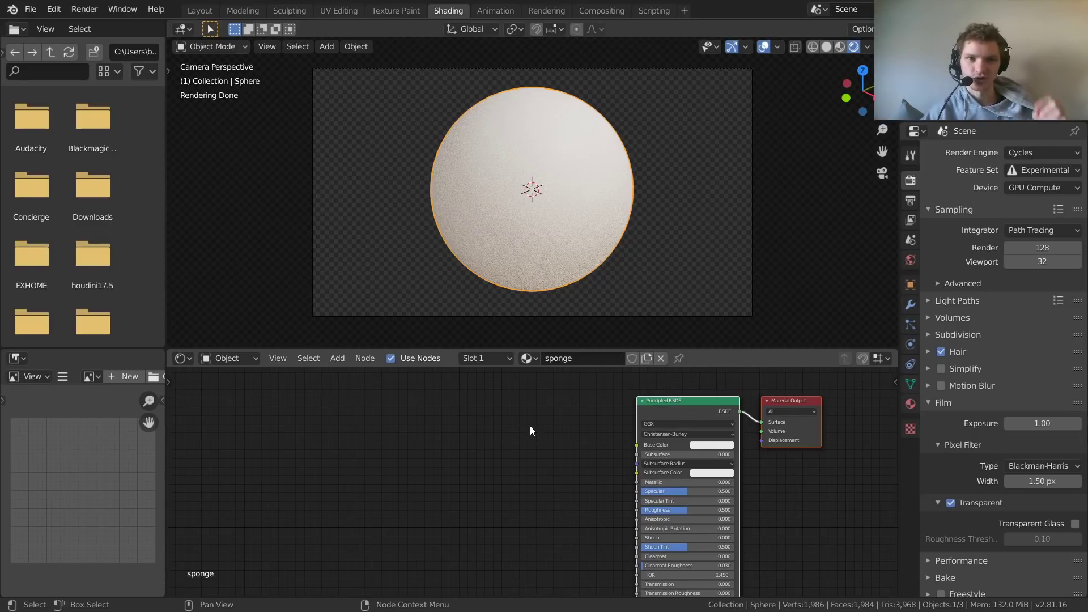
- Add a Voronoi Texture node left of the Principled BSDF and preview its Distance output on the sphere
middle_click_drag(529, 430, 547, 441)
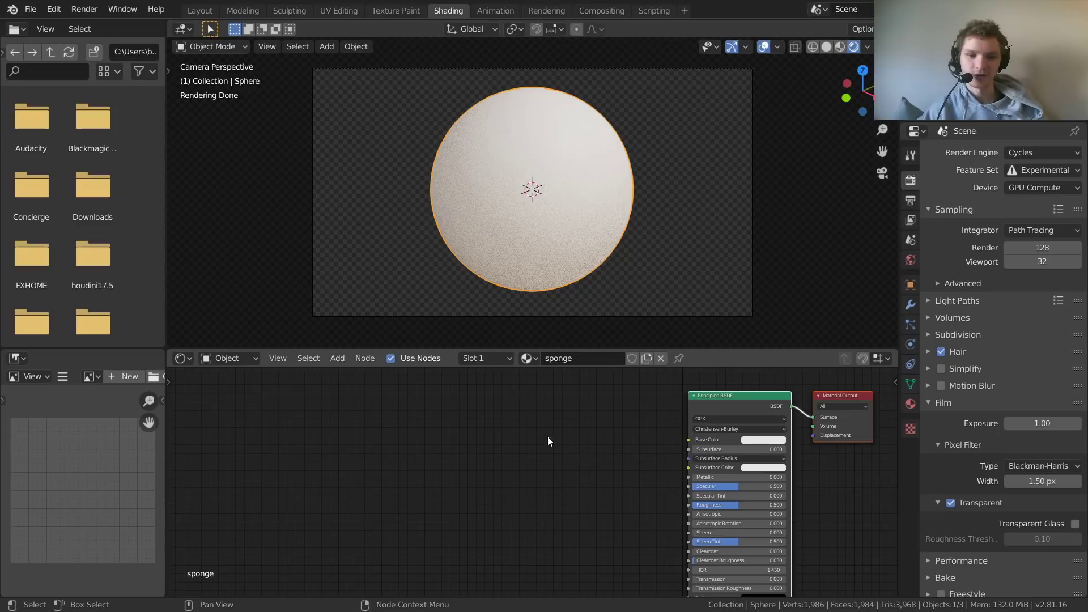
key("shift+a")
left_click(508, 418)
type("v")
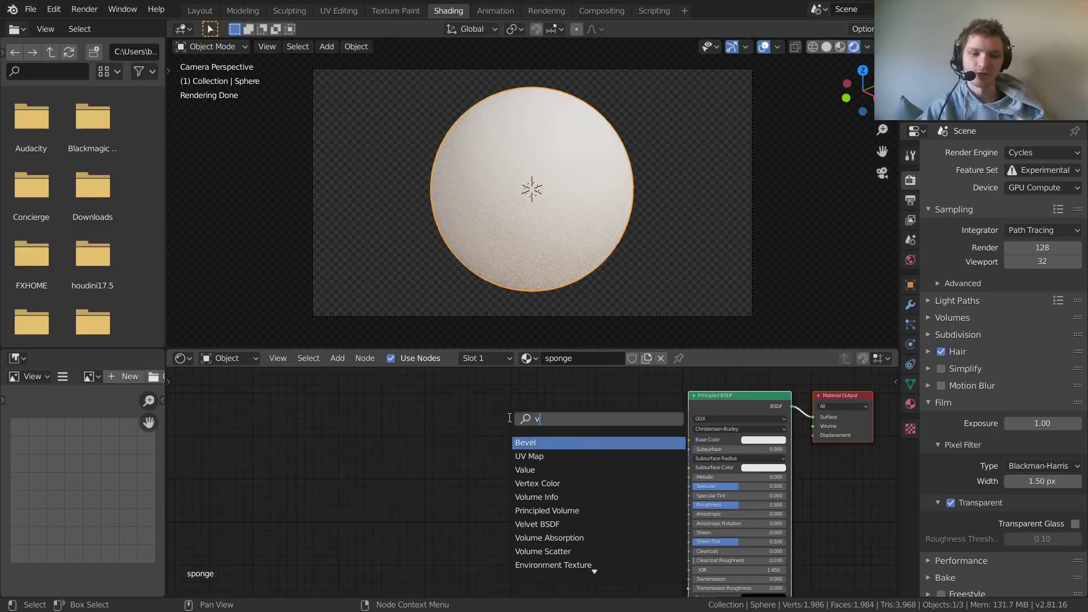
type("oro")
key("Return")
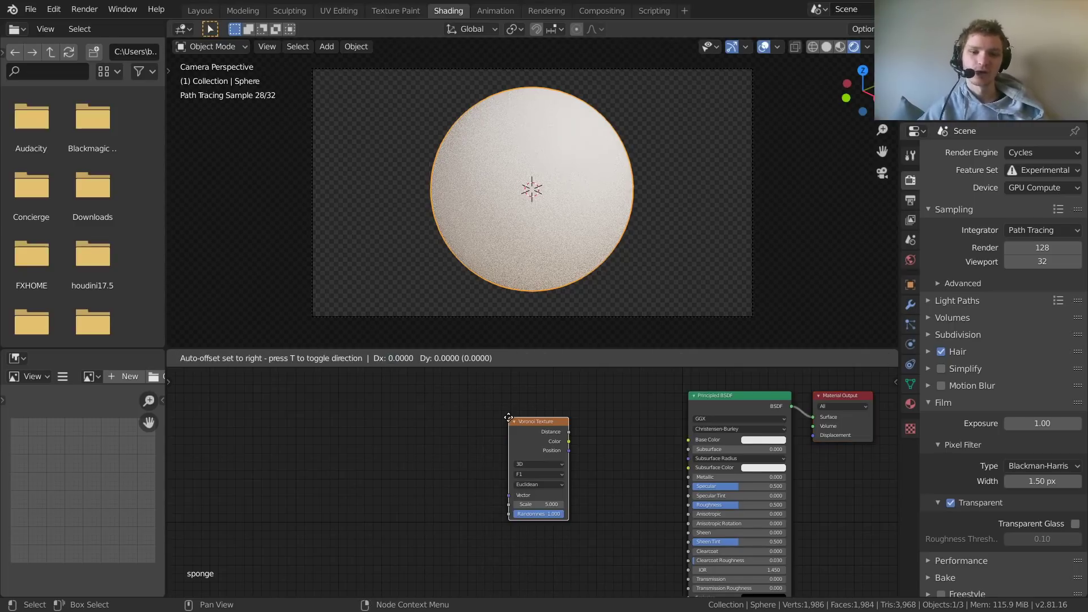
left_click(320, 442)
left_click(338, 444, "ctrl+shift")
scroll(556, 192, "up", 1)
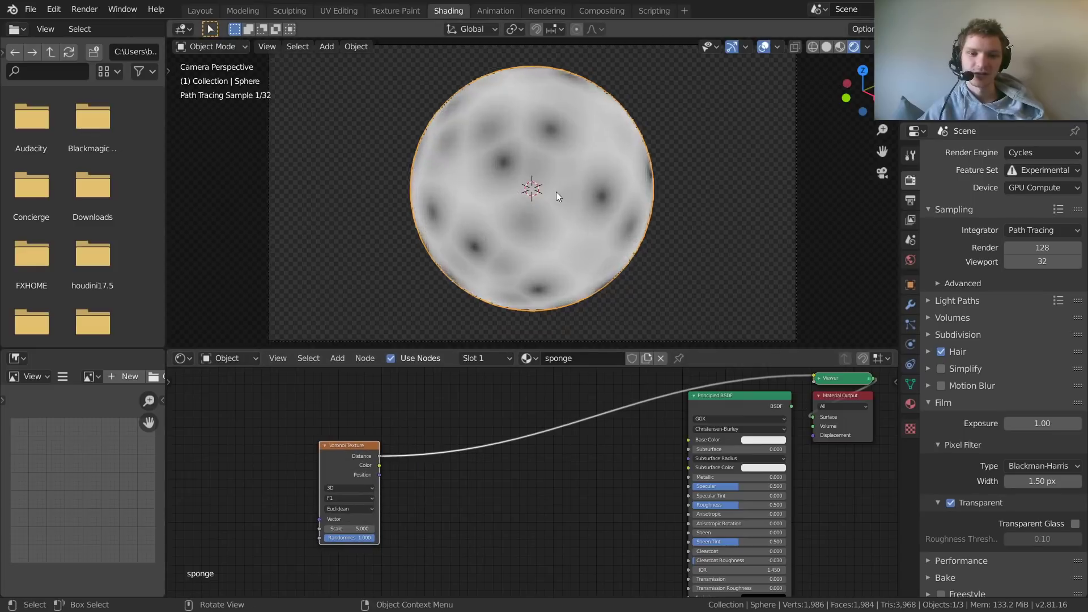
scroll(556, 191, "up", 1)
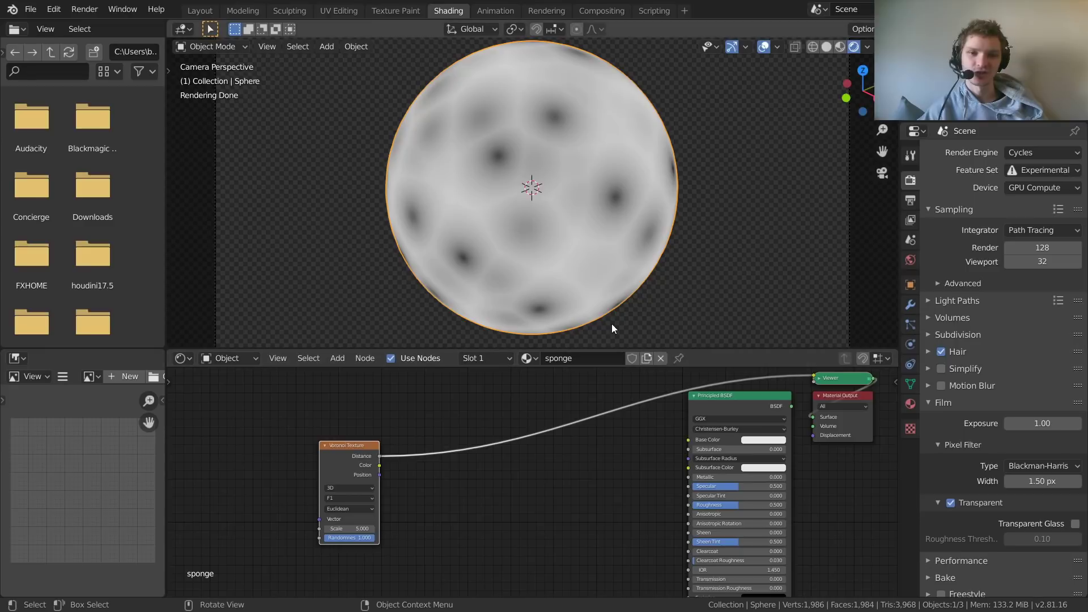
- Insert a ColorRamp node on the link between the Voronoi Texture's Distance output and the Viewer
scroll(514, 477, "up", 2)
key("shift+a")
type("colo")
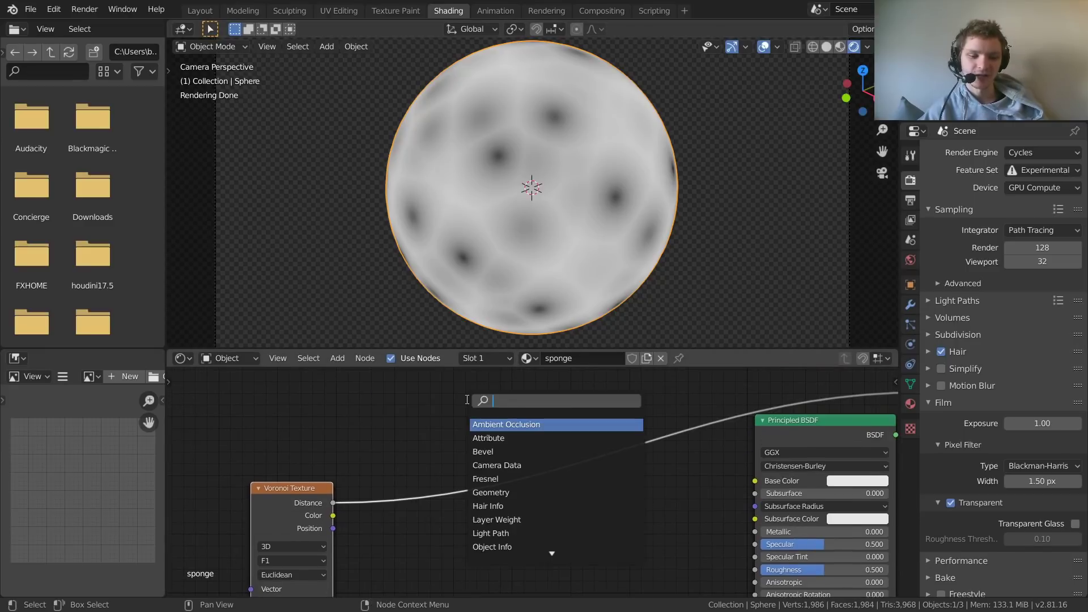
left_click(493, 438)
left_click(520, 473)
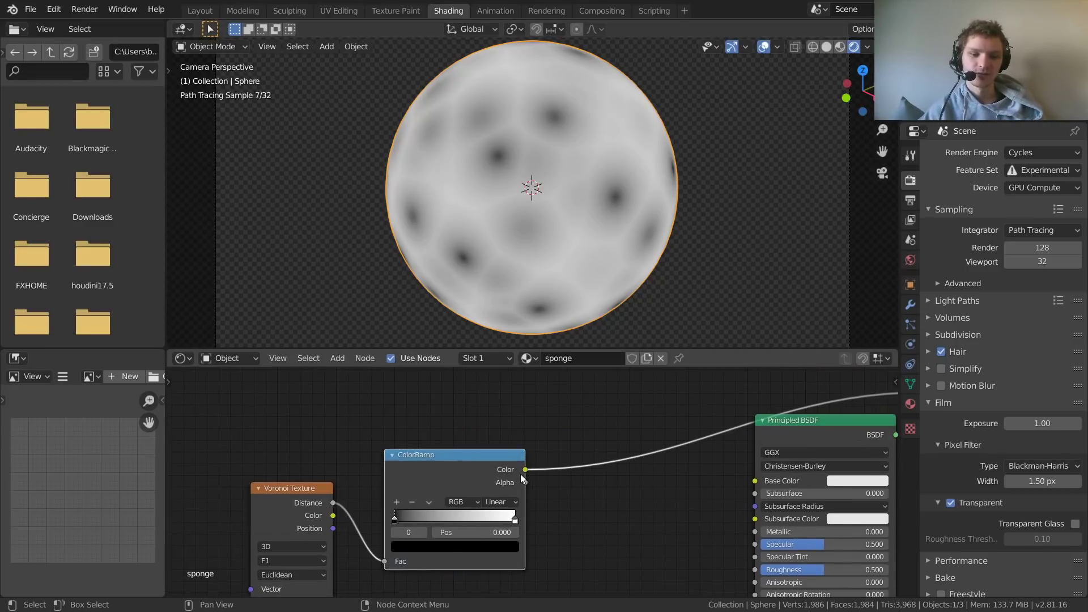
- Set the ColorRamp's white stop to position 0.340
scroll(460, 491, "up", 2)
left_click(456, 489)
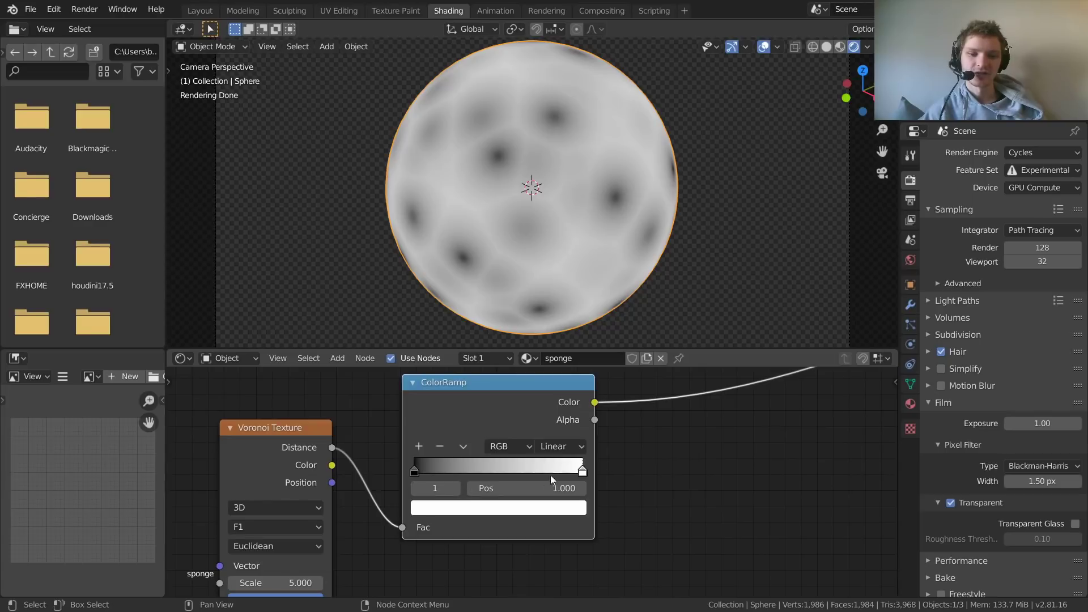
left_click_drag(527, 489, 487, 489)
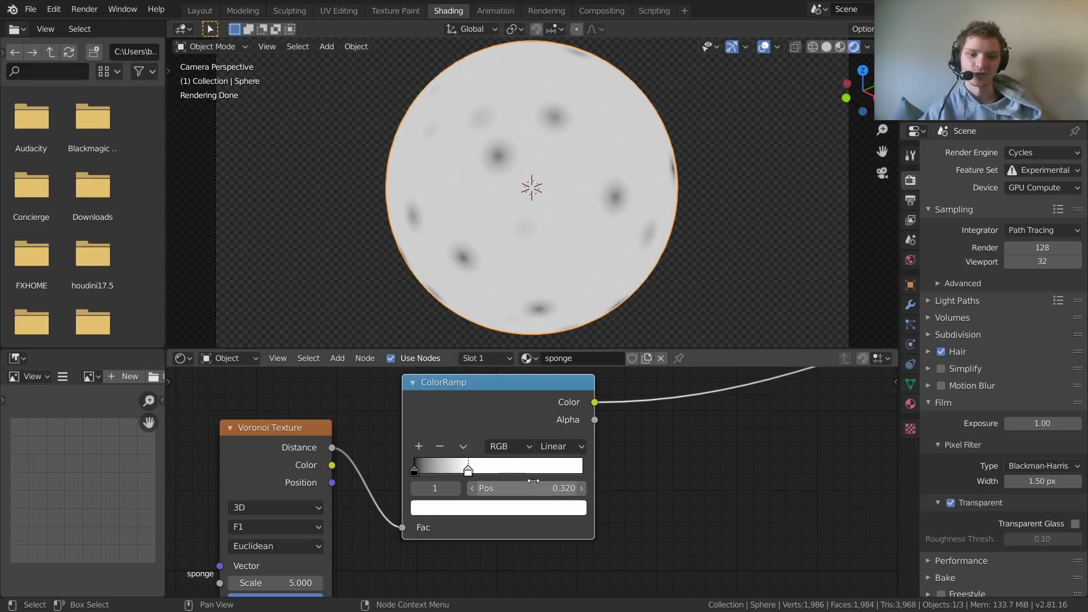
left_click_drag(527, 489, 536, 489)
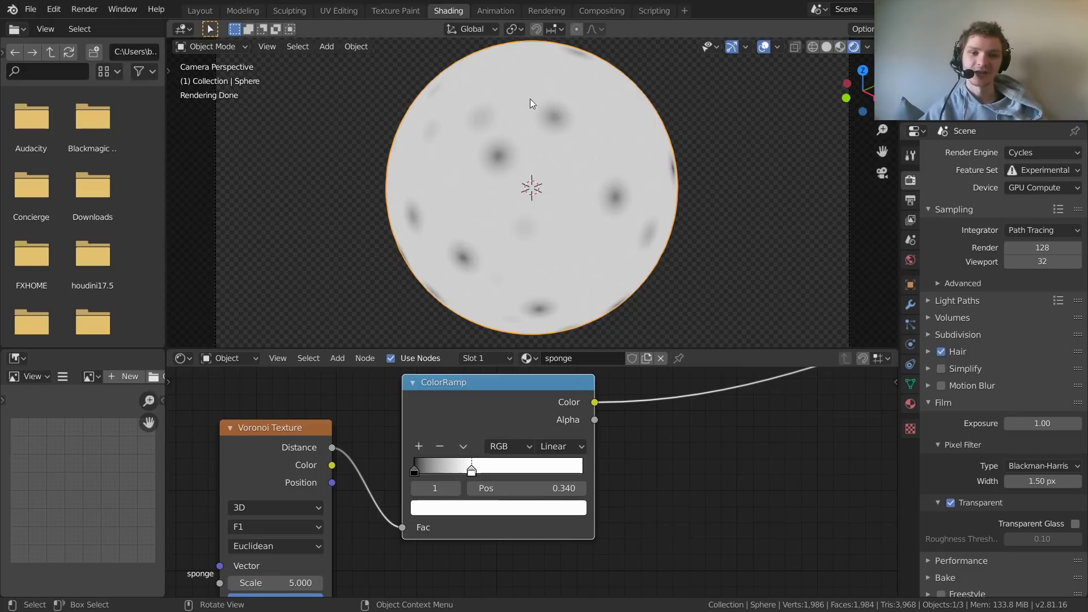
- Try moving the ColorRamp's black stop away from the start of the gradient
middle_click_drag(579, 462, 515, 475)
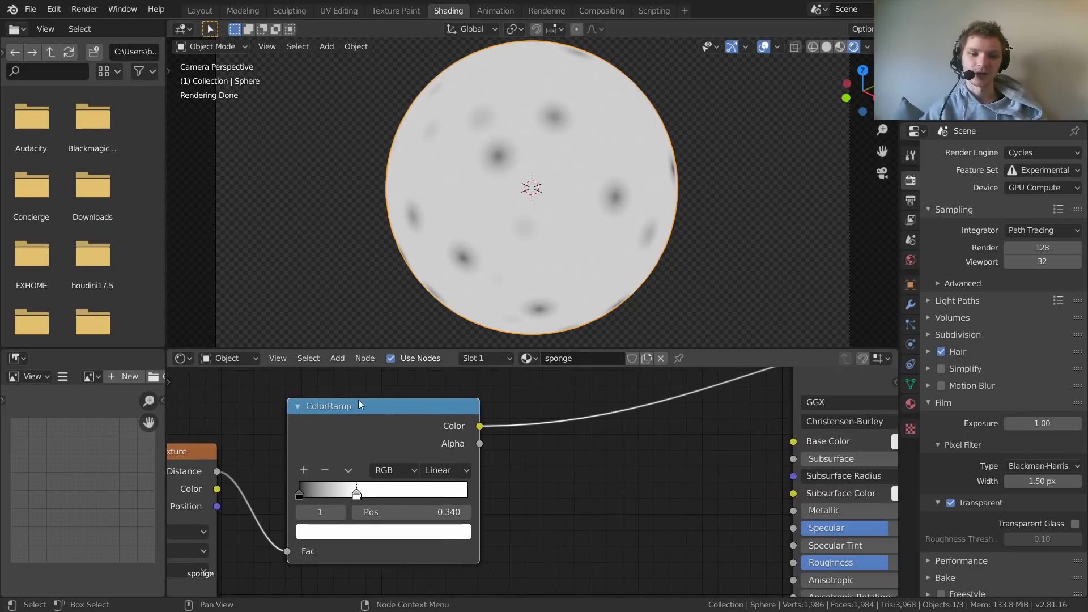
left_click(301, 512)
left_click_drag(408, 512, 436, 512)
key("ctrl+z")
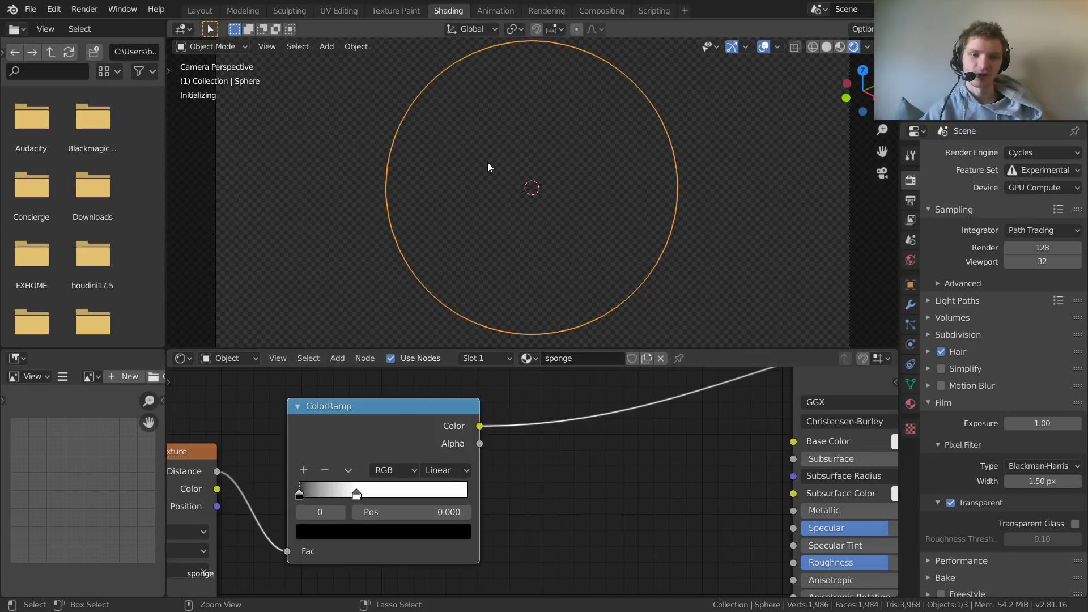
- Move the Voronoi Texture and ColorRamp nodes together, farther down and away from the Principled BSDF
scroll(527, 493, "down", 3)
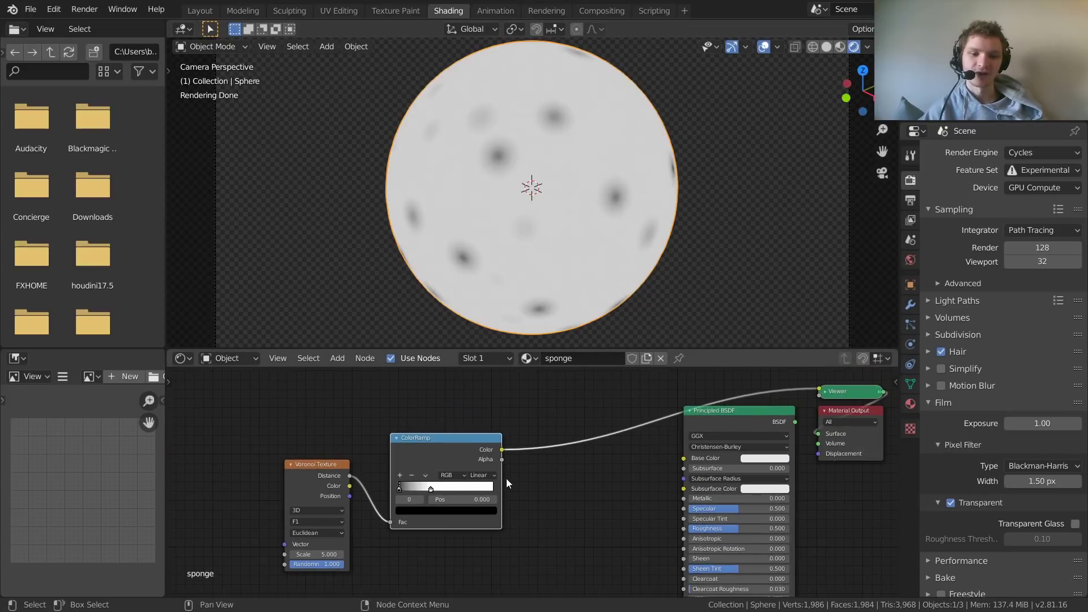
left_click_drag(537, 548, 256, 492)
key("g")
left_click(198, 552)
- Add a Bump node before the Principled BSDF and connect the ColorRamp's Color output to its Height input
middle_click_drag(650, 453, 557, 348)
scroll(561, 390, "up", 2)
key("shift+a")
left_click(542, 383)
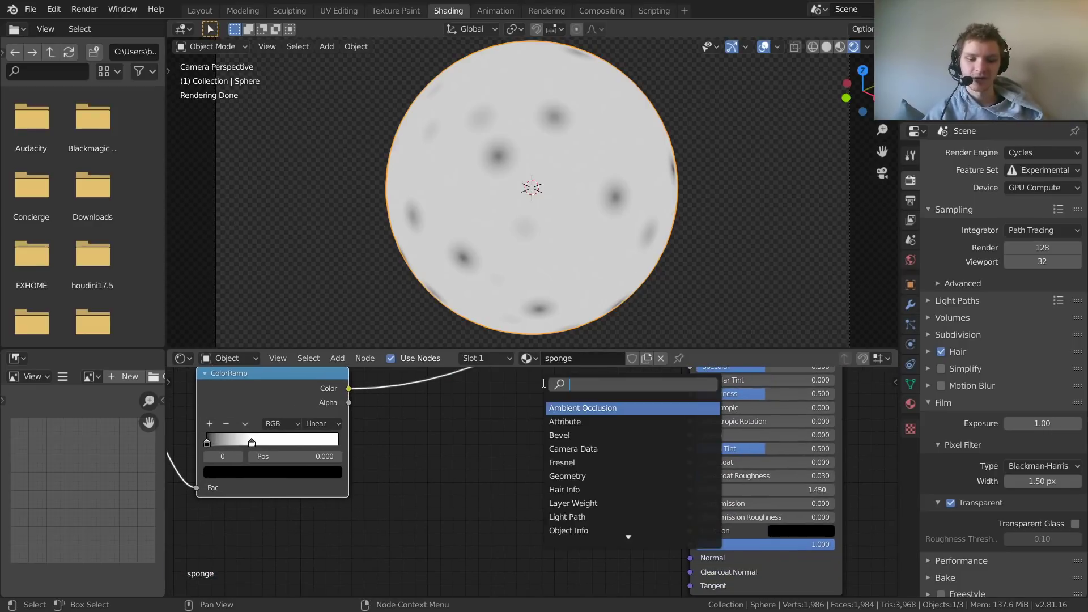
type("bump")
key("Return")
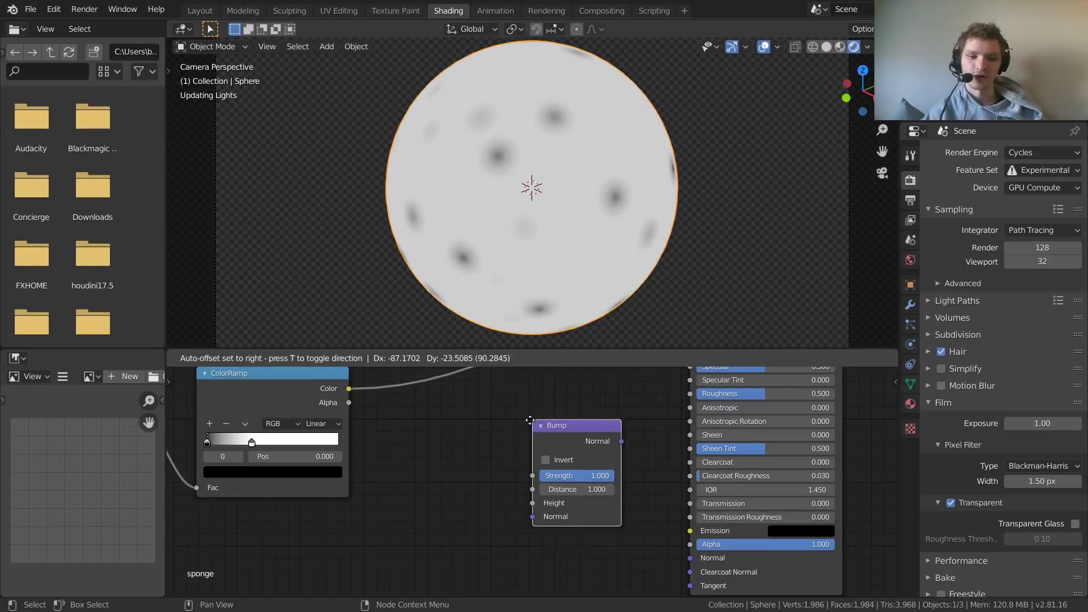
left_click(492, 461)
left_click_drag(349, 388, 455, 367)
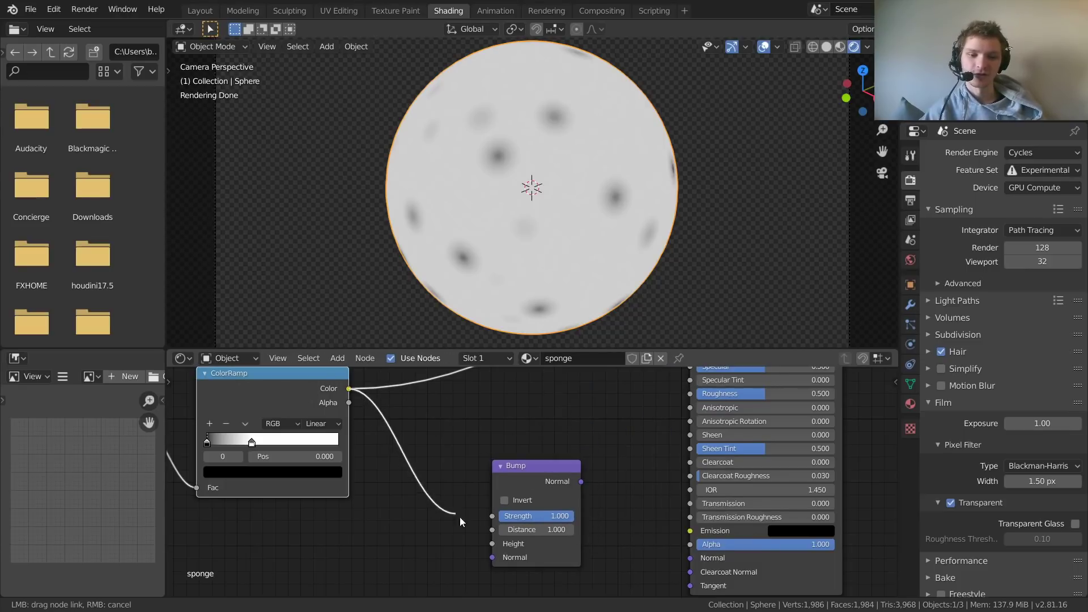
left_click_drag(460, 517, 492, 543)
- Connect the Bump node's Normal output to the Principled BSDF's Normal input
middle_click_drag(571, 481, 483, 461)
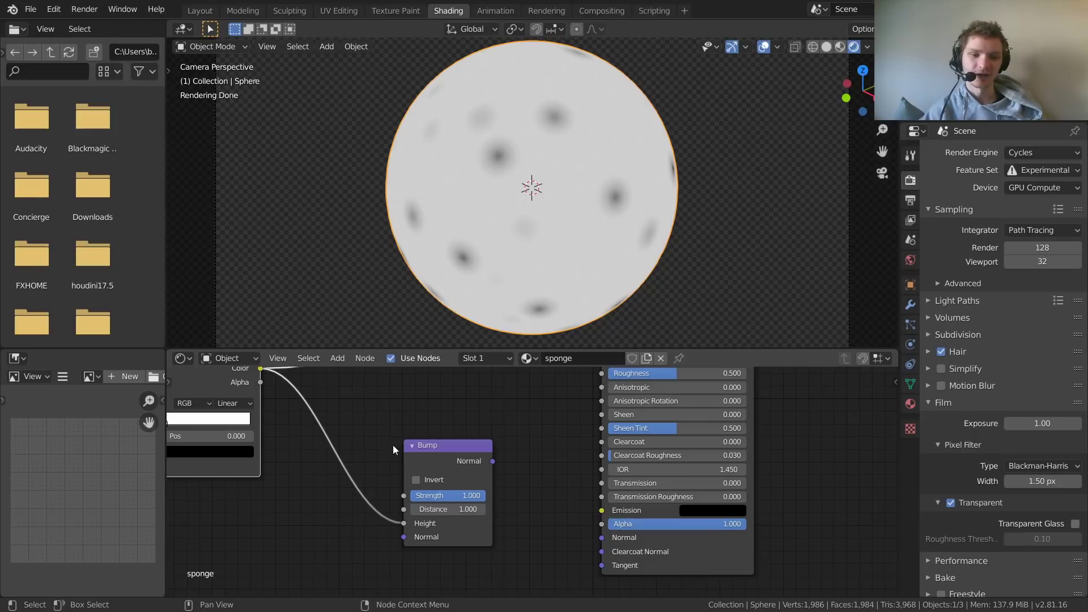
middle_click_drag(512, 466, 468, 448)
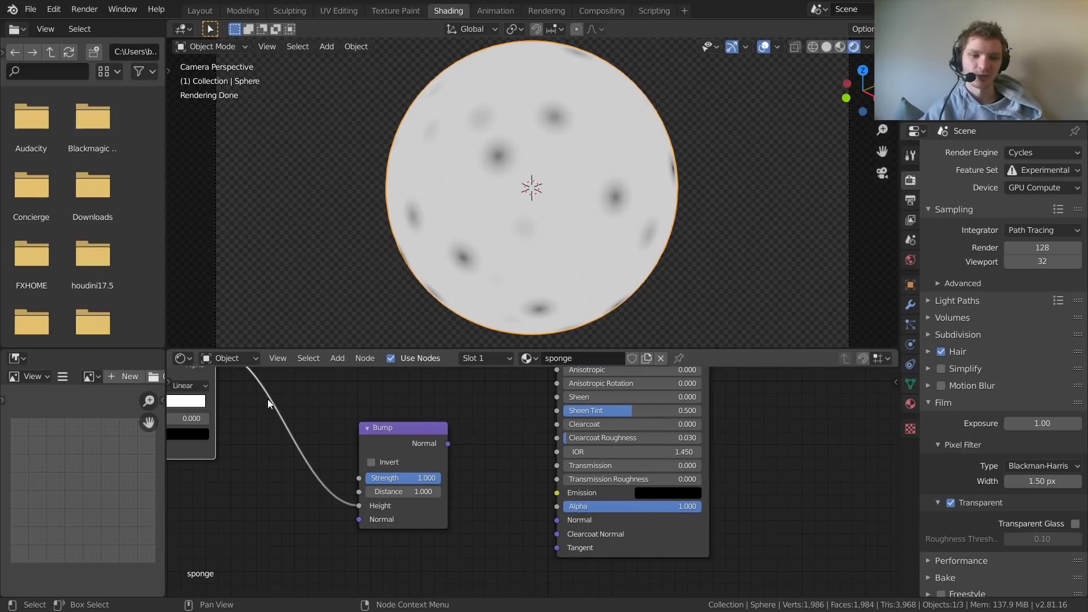
middle_click_drag(369, 471, 469, 476)
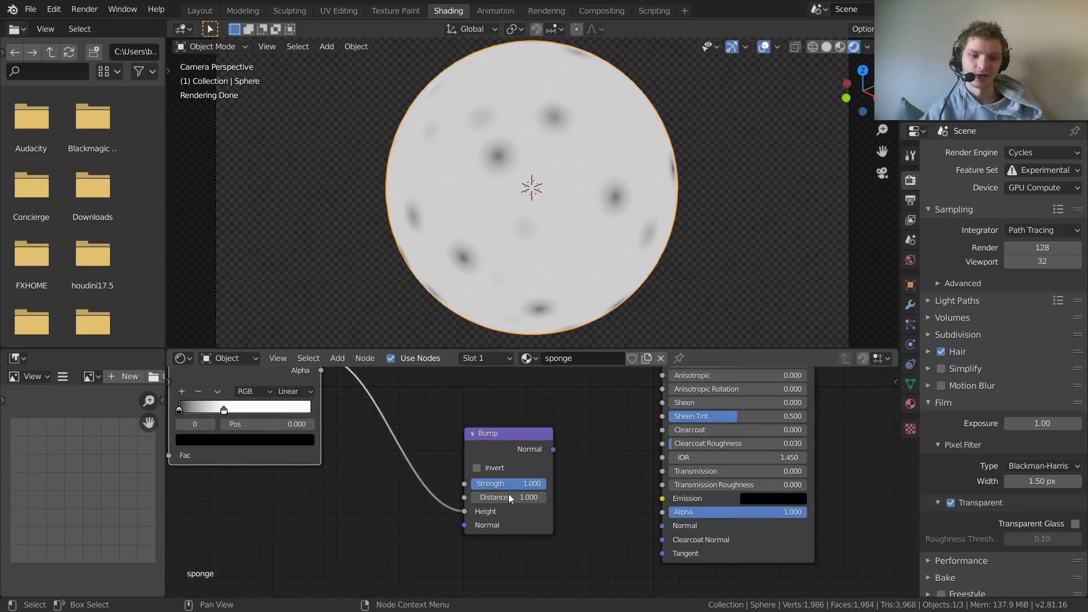
middle_click_drag(549, 442, 453, 454)
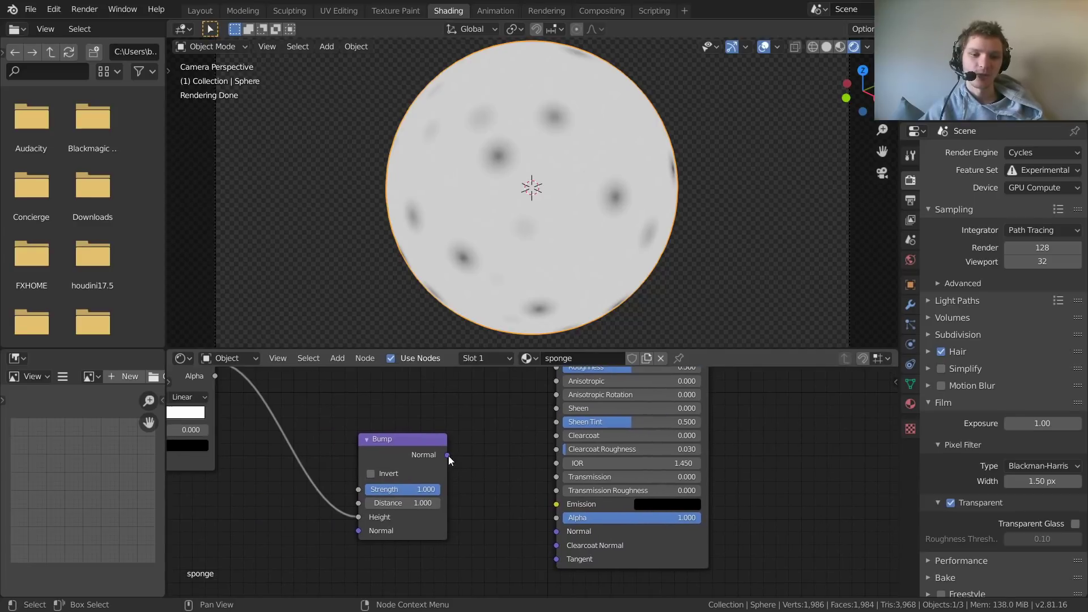
left_click_drag(451, 455, 478, 396)
left_click_drag(532, 516, 557, 530)
- Connect the Principled BSDF back to the material output, inspect the bumps from another angle, and return to the camera view
scroll(558, 529, "down", 3)
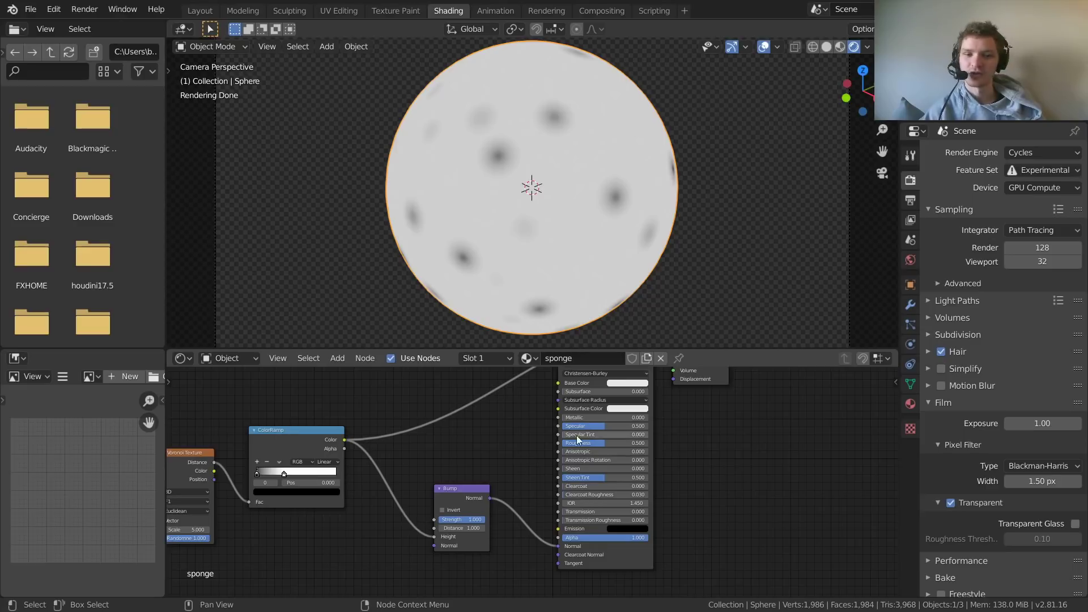
middle_click_drag(576, 435, 526, 528)
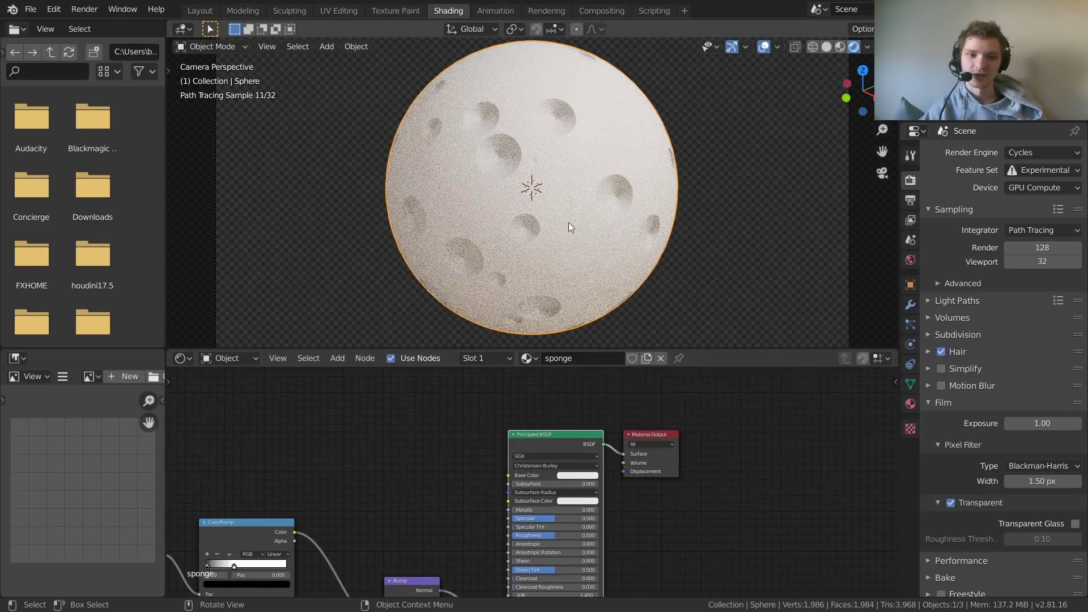
middle_click_drag(623, 167, 482, 180)
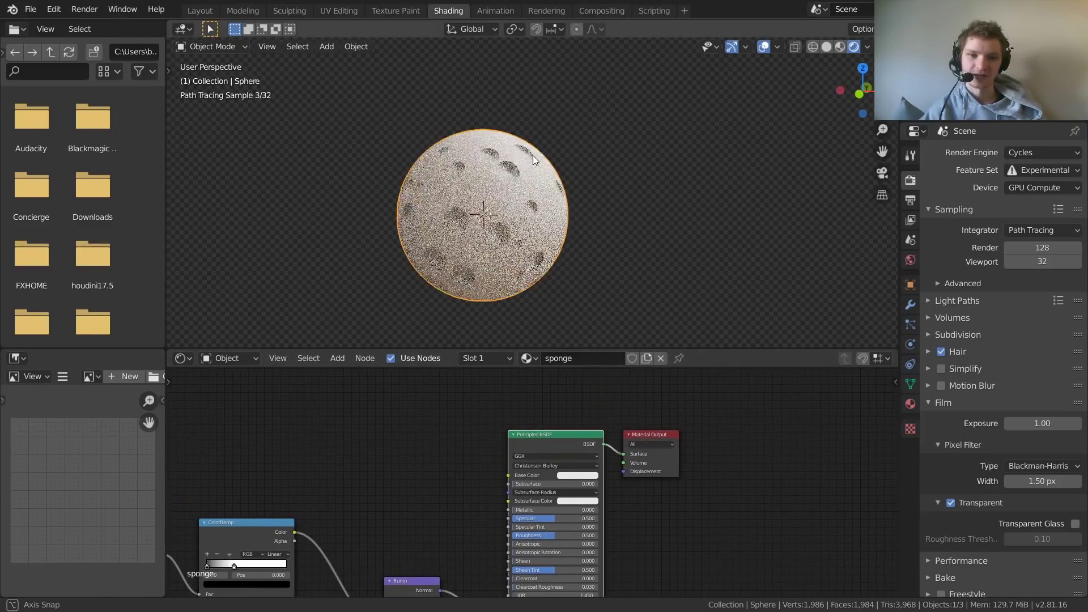
left_click(884, 172)
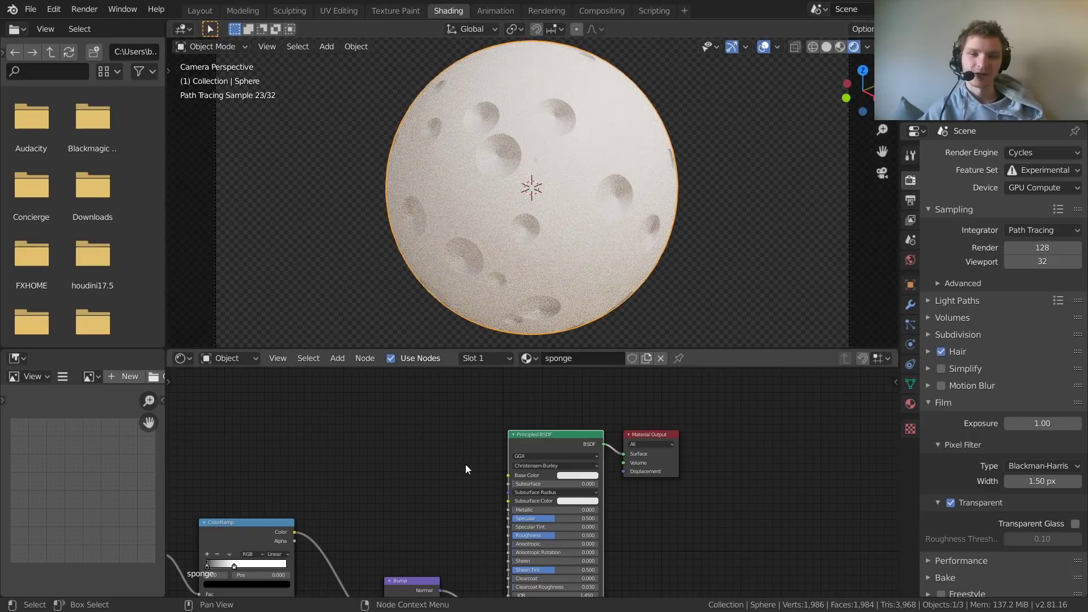
- Set the Voronoi Texture's Scale to 20
middle_click_drag(355, 595, 645, 562)
scroll(433, 475, "up", 4)
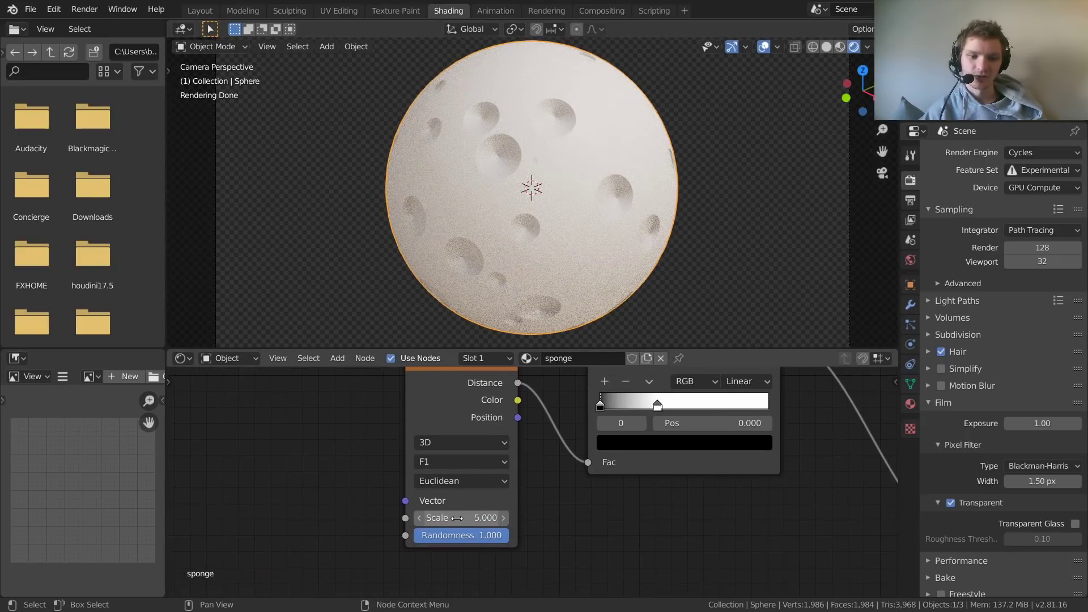
left_click(483, 515)
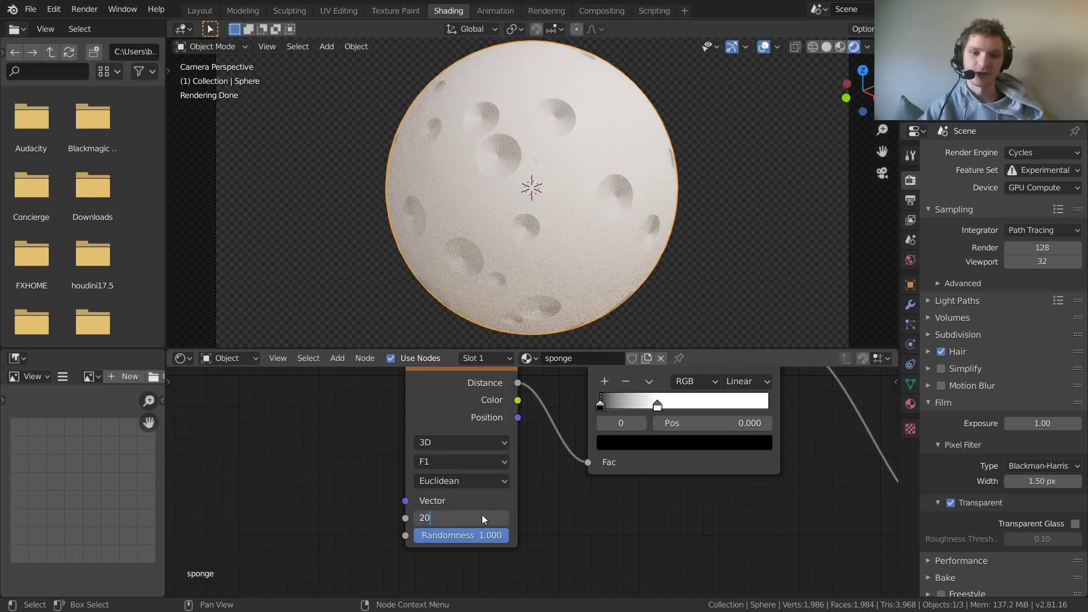
type("20")
key("Return")
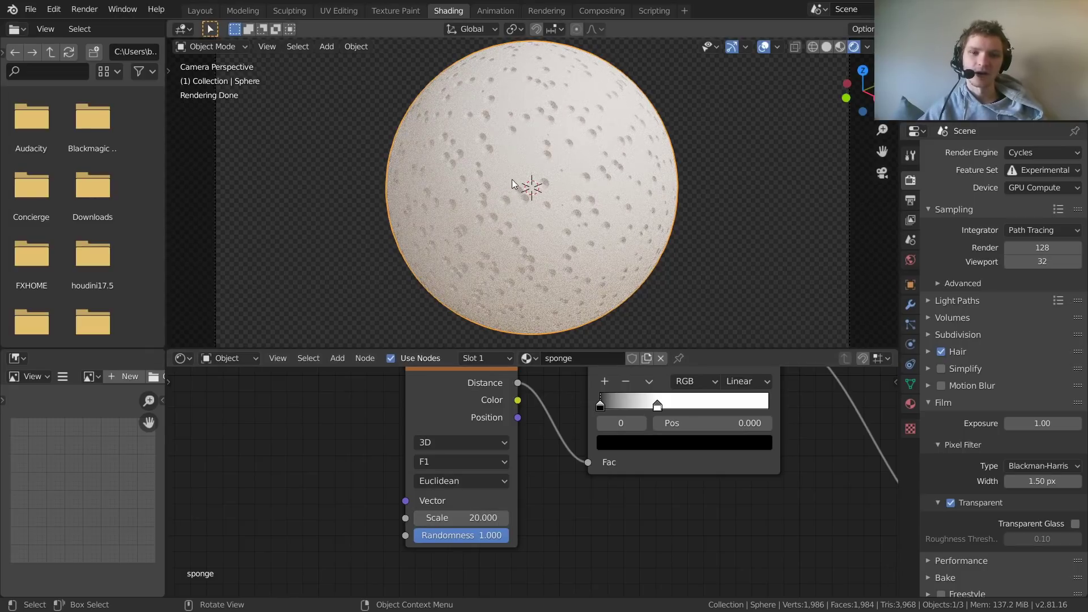
- Set the ColorRamp's white stop to position 0.280 to shrink the sponge holes
left_click(642, 424)
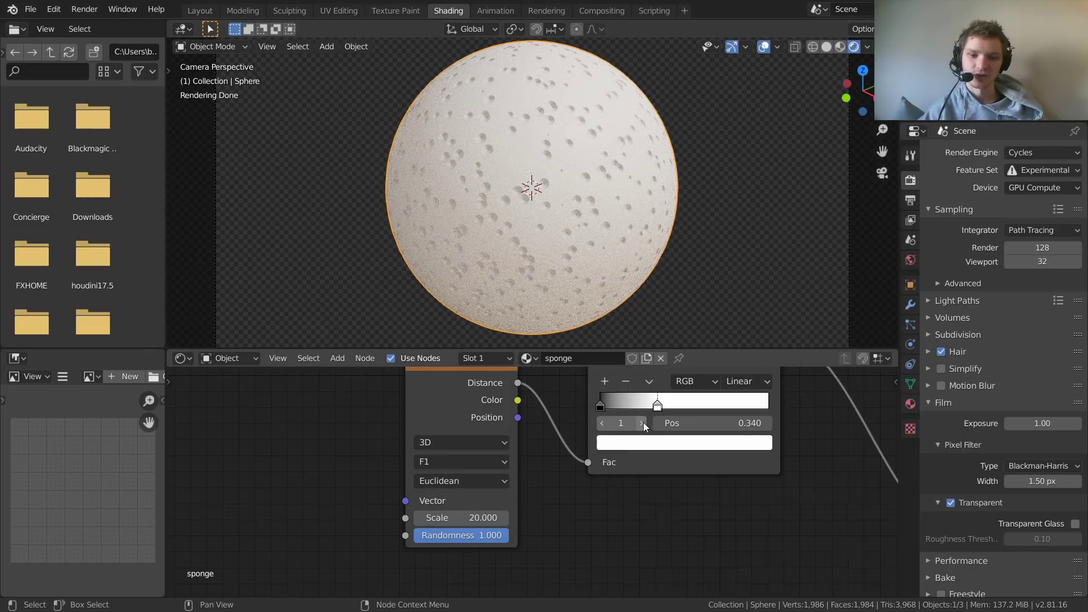
left_click_drag(732, 423, 714, 422)
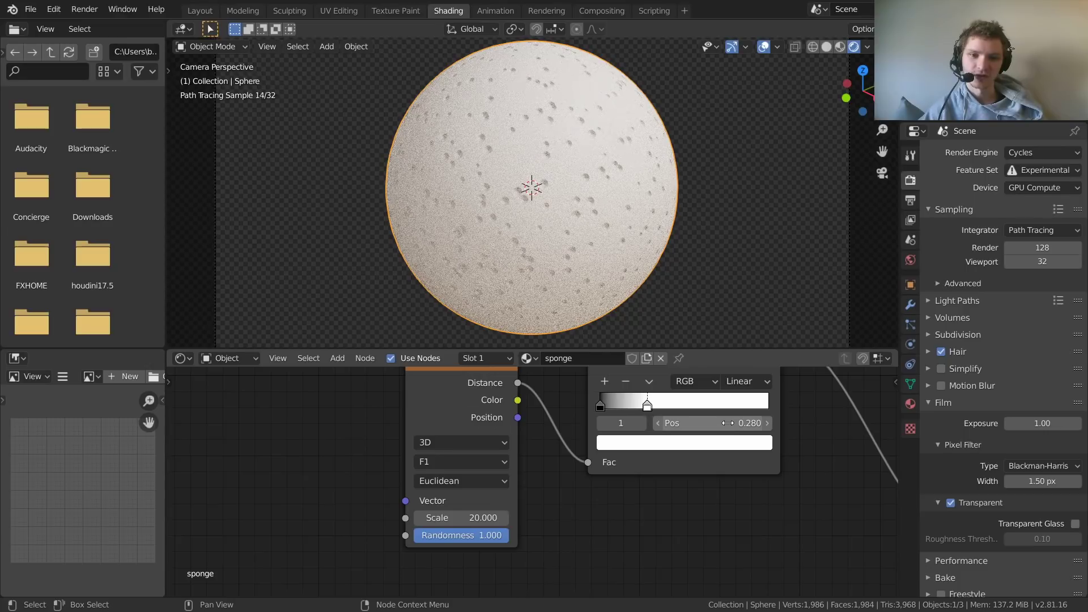
left_click(737, 424)
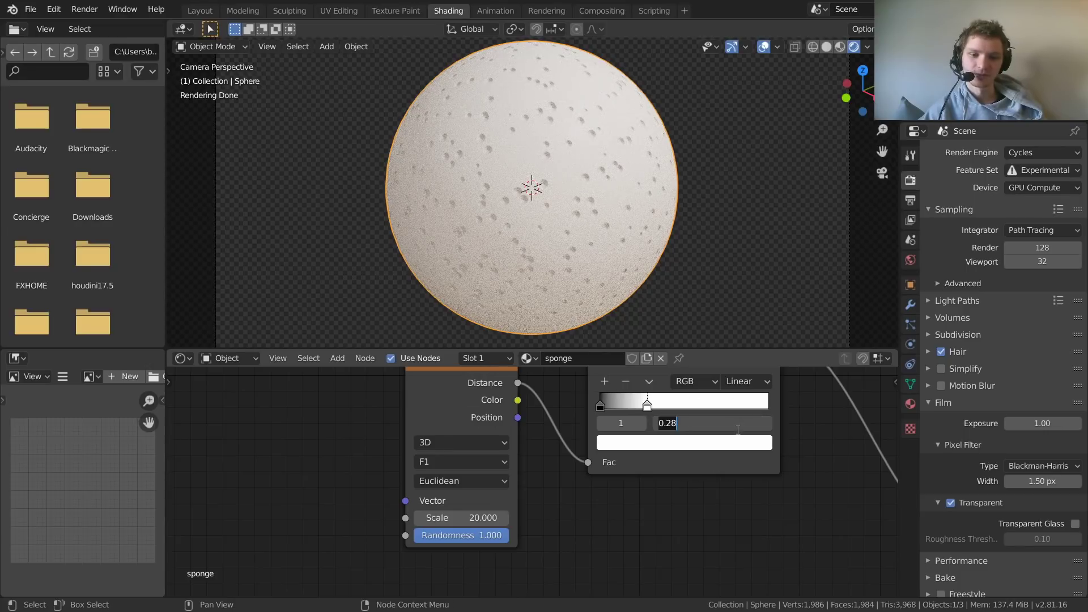
key("Return")
- Set the Voronoi Texture's Scale to 25
middle_click_drag(719, 495, 444, 498)
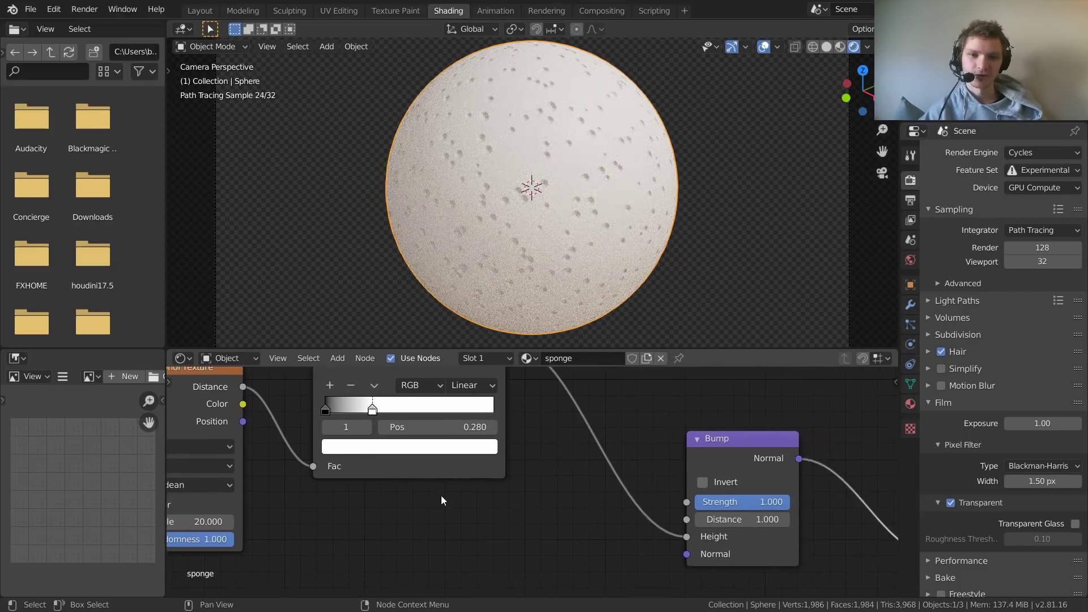
middle_click_drag(350, 473, 569, 445)
left_click(414, 495)
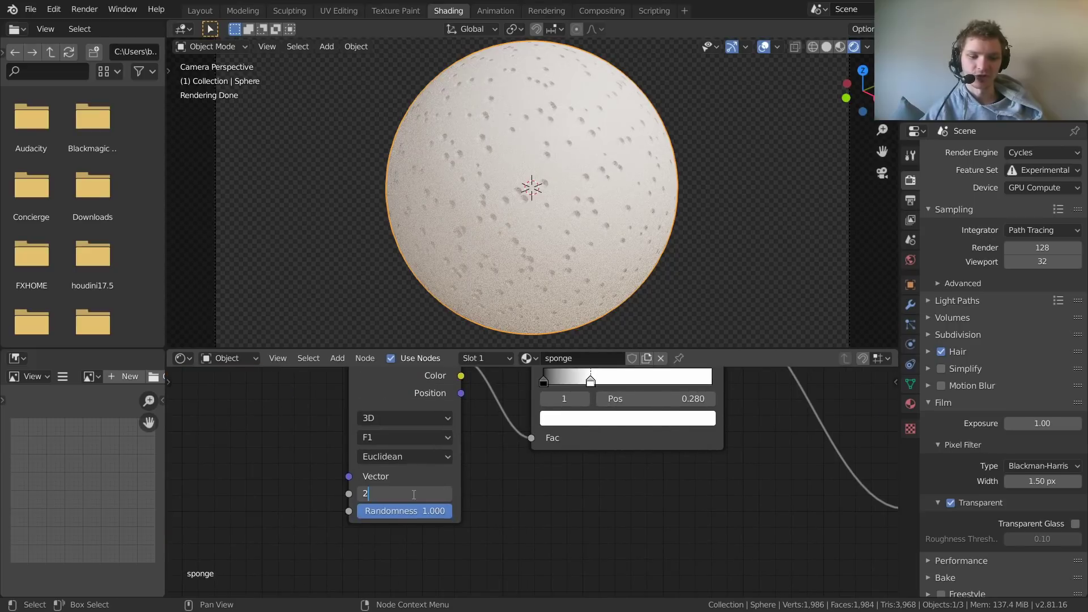
type("25")
key("Return")
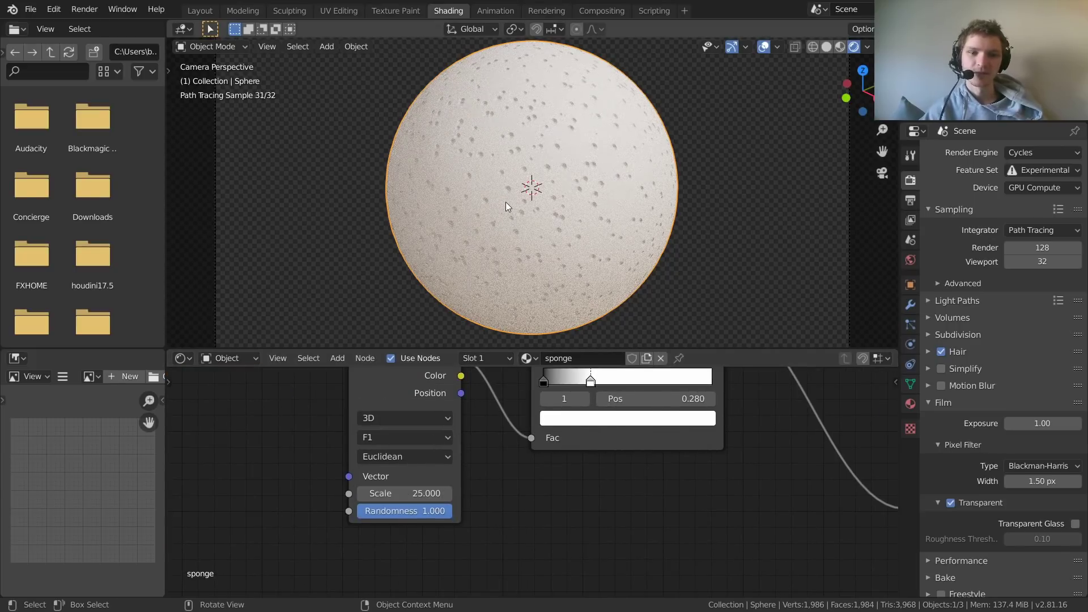
middle_click_drag(798, 500, 365, 557)
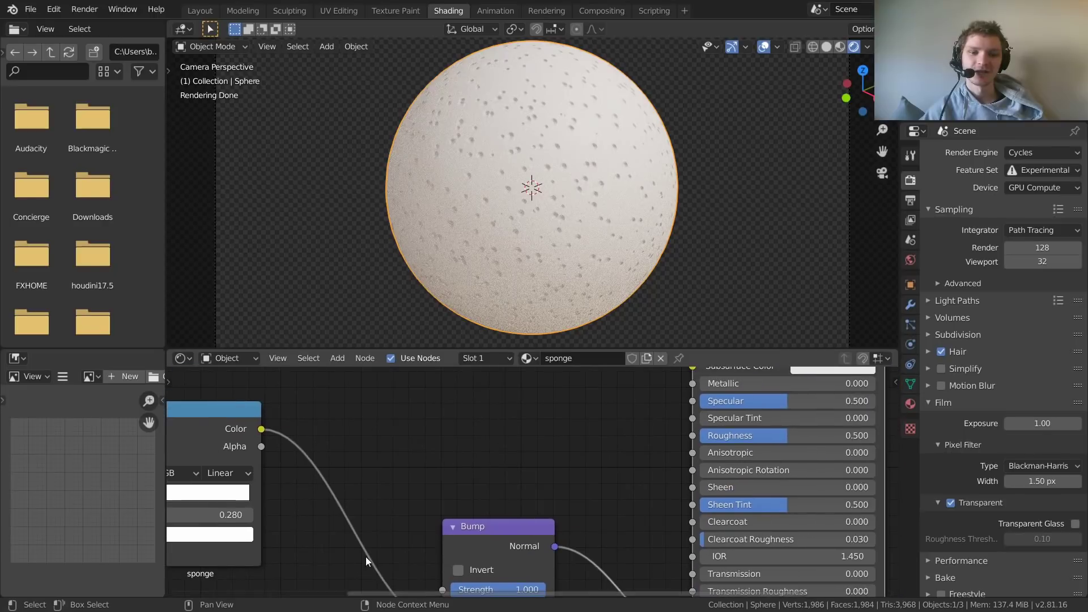
middle_click_drag(589, 453, 430, 523)
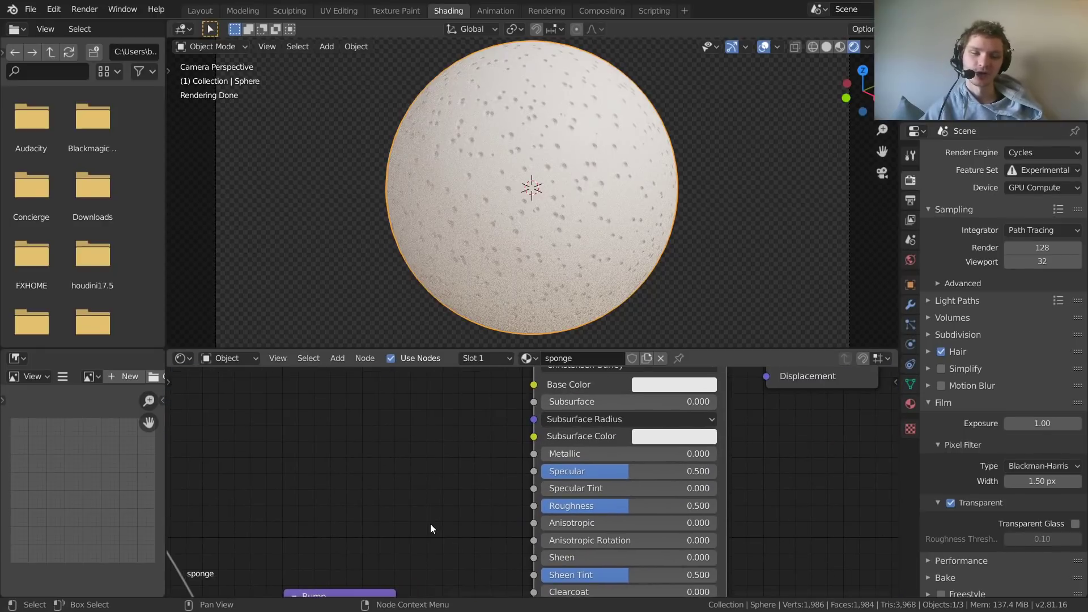
- Change the Principled BSDF's Base Color to a slightly darkened sponge yellow, with hue 0.129 and saturation 0.794
left_click(657, 383)
left_click(669, 250)
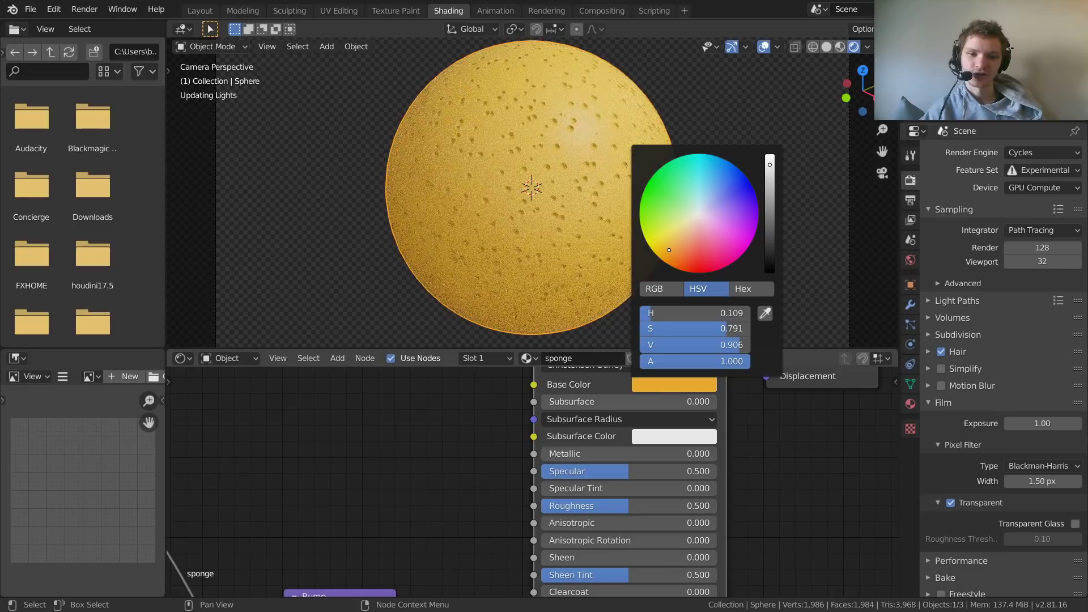
left_click_drag(670, 249, 665, 246)
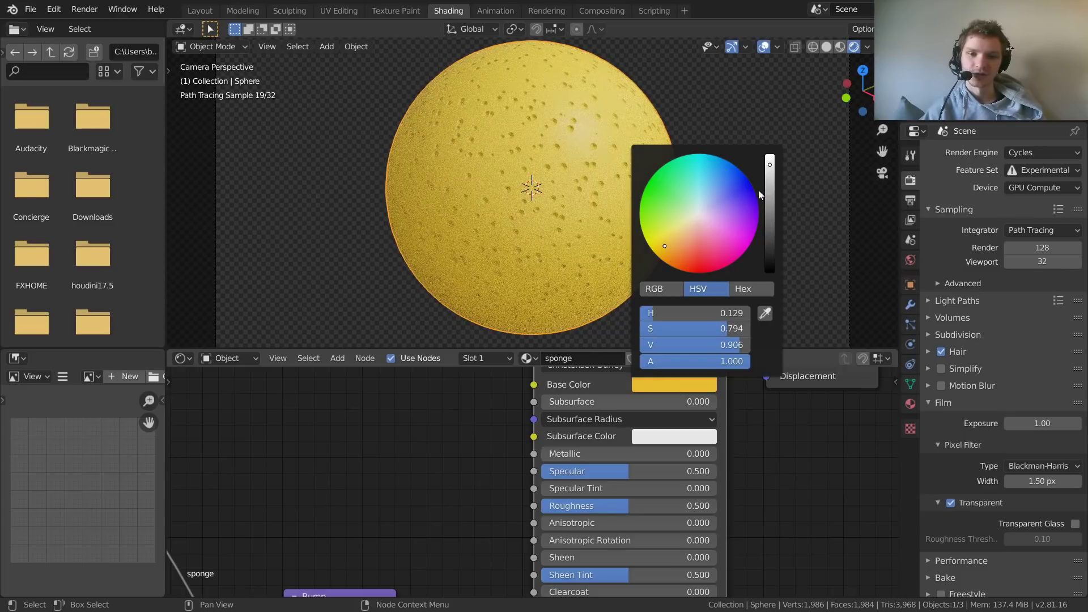
mouse_move(770, 179)
left_mouse_down()
mouse_move(770, 190)
mouse_move(769, 170)
left_mouse_up()
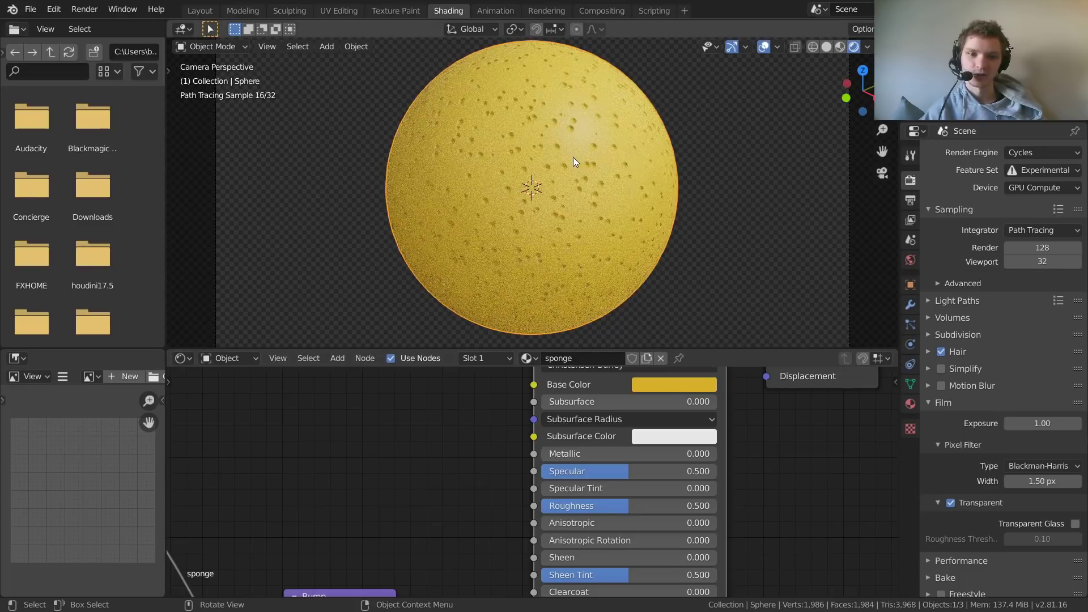
- Set the Principled BSDF's Roughness to 0.750 to reduce the sponge's shine
left_click(622, 507)
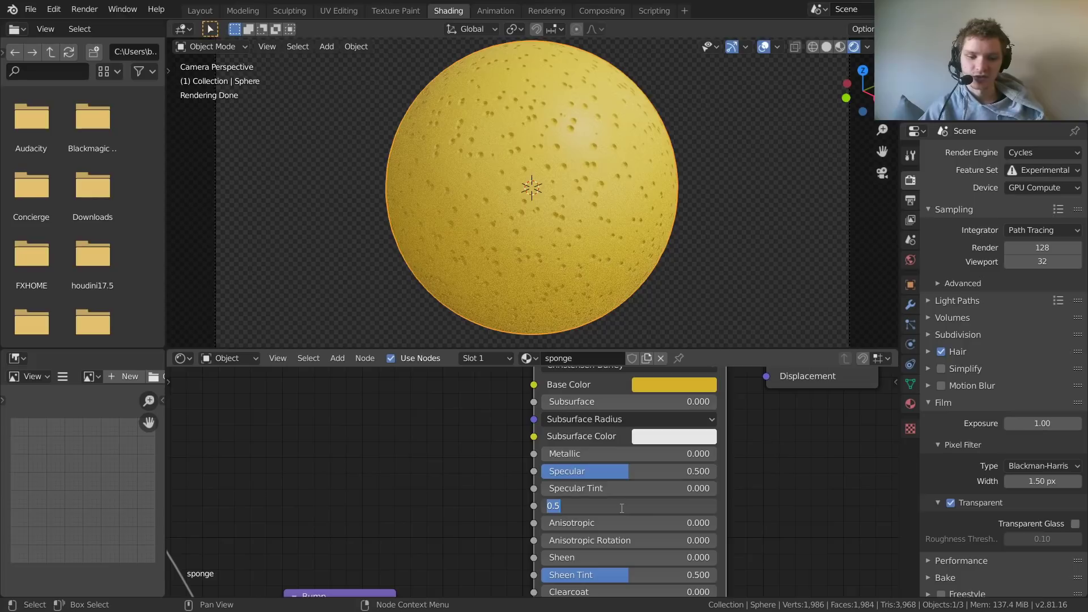
type(".7")
key("Return")
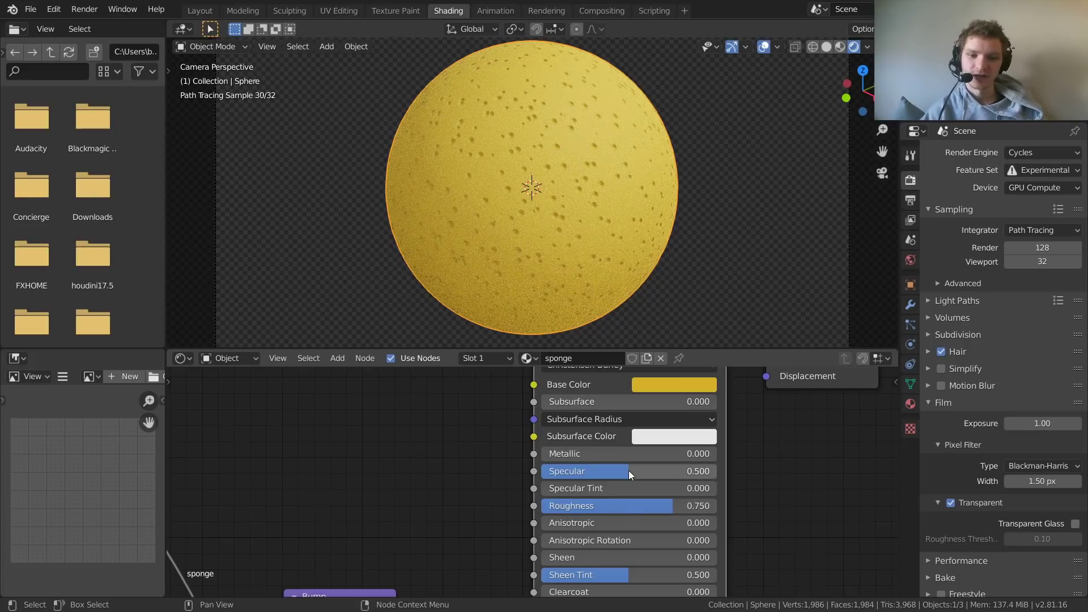
- Compare the Principled BSDF's Specular at 0 and 1, and set it to 0.400
left_click(629, 471)
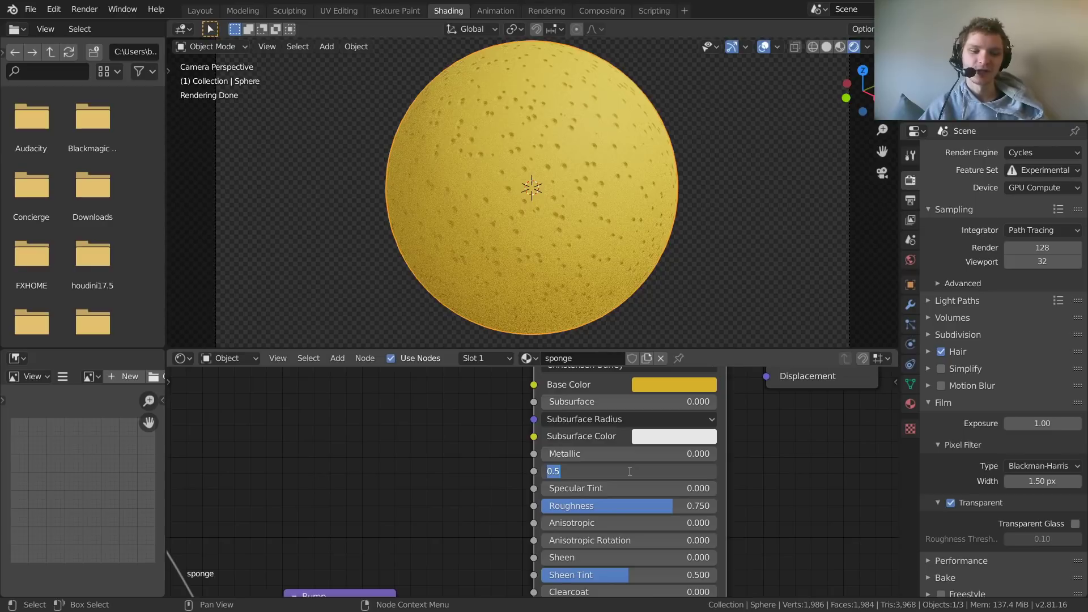
type("0")
key("Return")
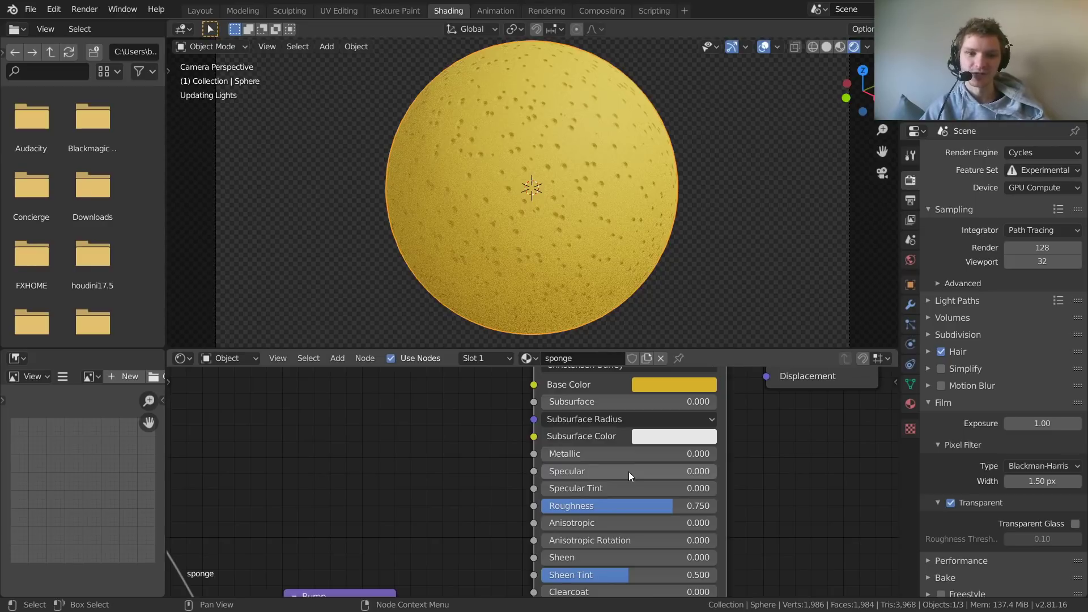
left_click(629, 471)
type("1")
key("Return")
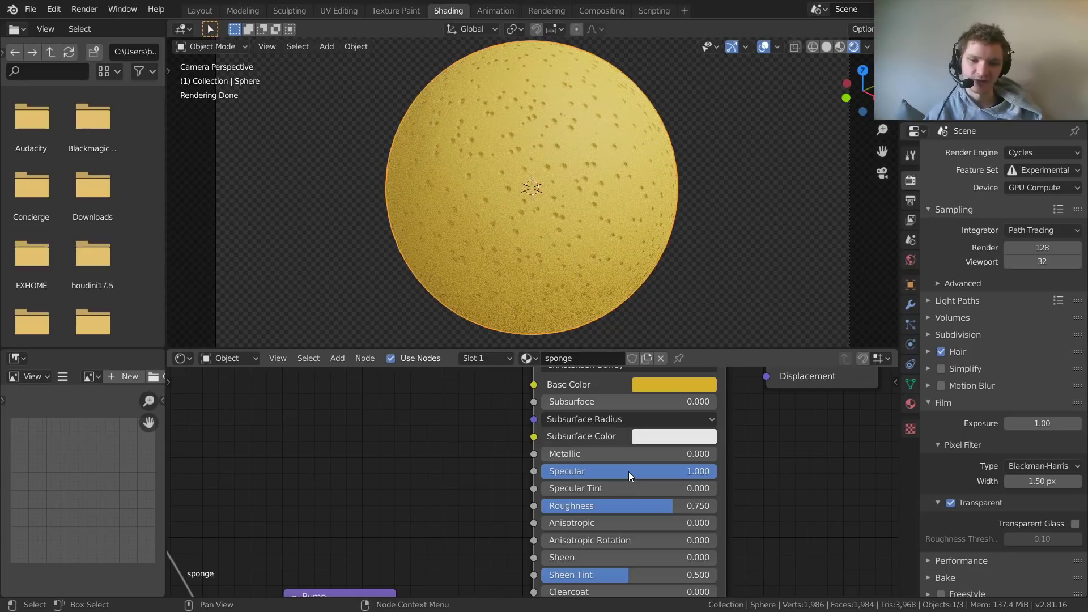
left_click(628, 472)
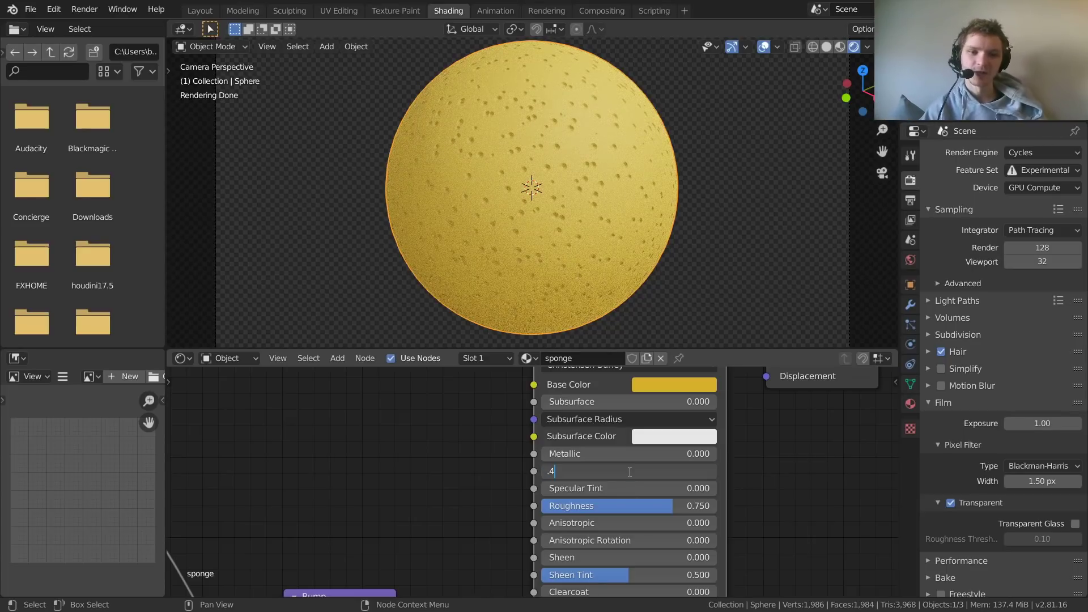
key("Return")
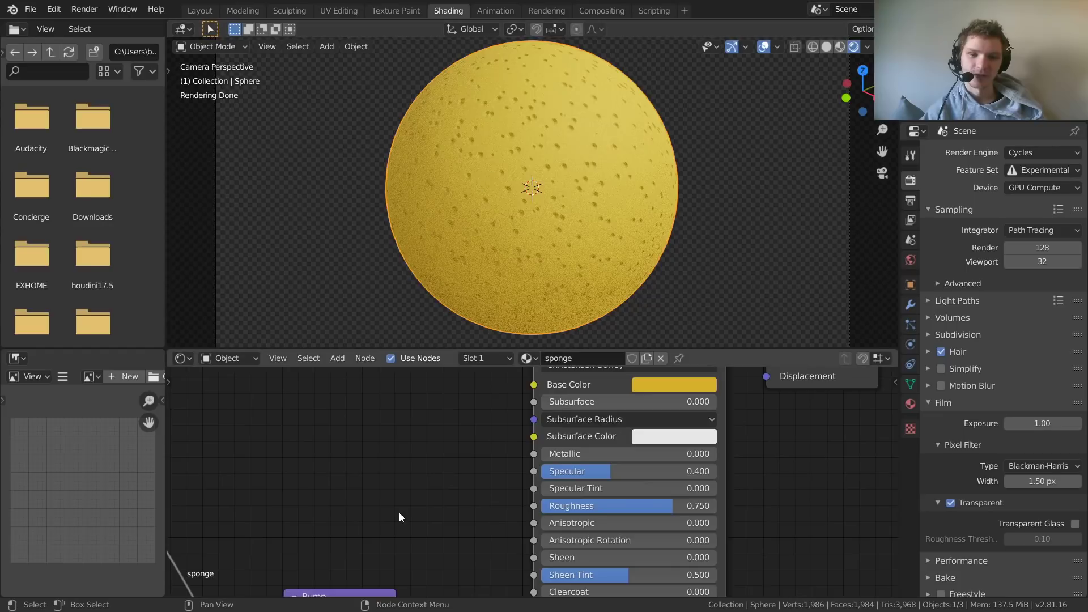
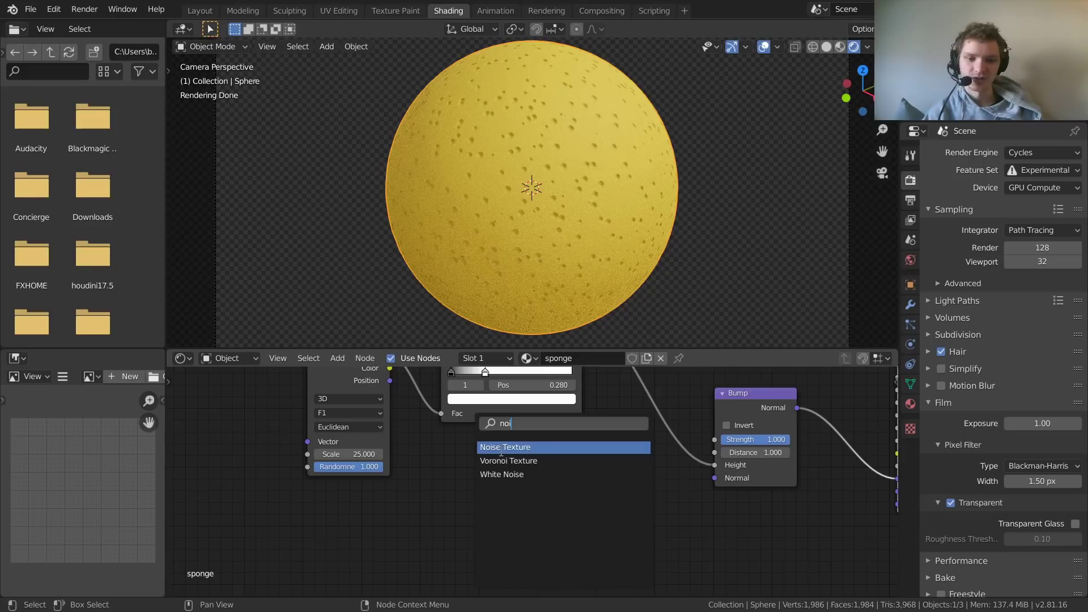
- Add a Noise Texture node below the ColorRamp and preview its output directly on the sphere
left_click(501, 447)
left_click(489, 449)
left_click(488, 449, "ctrl+shift")
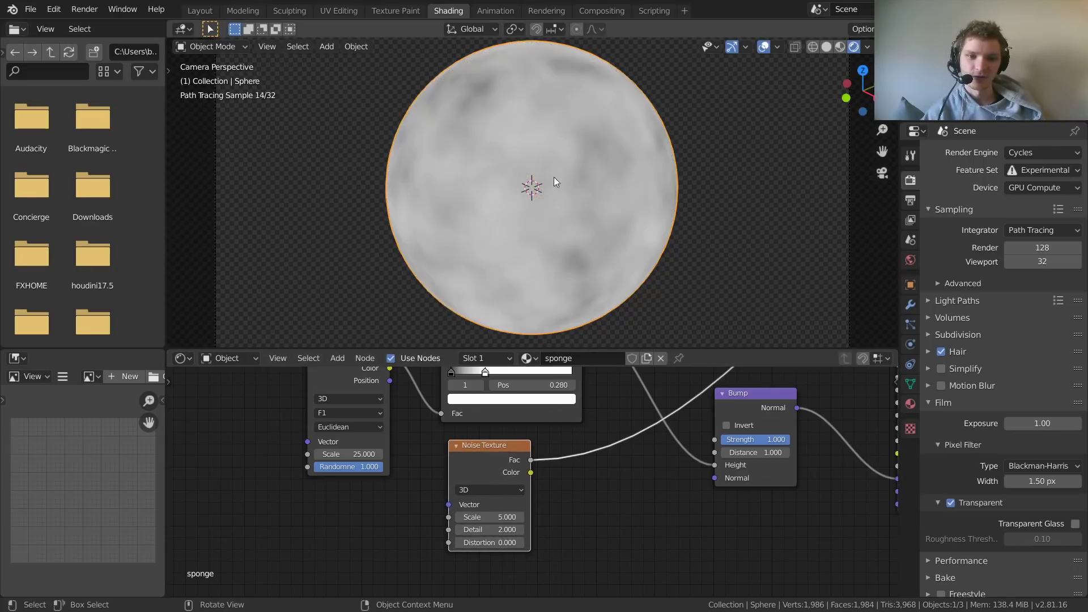
- Set the Noise Texture's Detail to 16 and Scale to 100, and check the fine pattern up close
left_click(491, 530)
type("16")
key("Return")
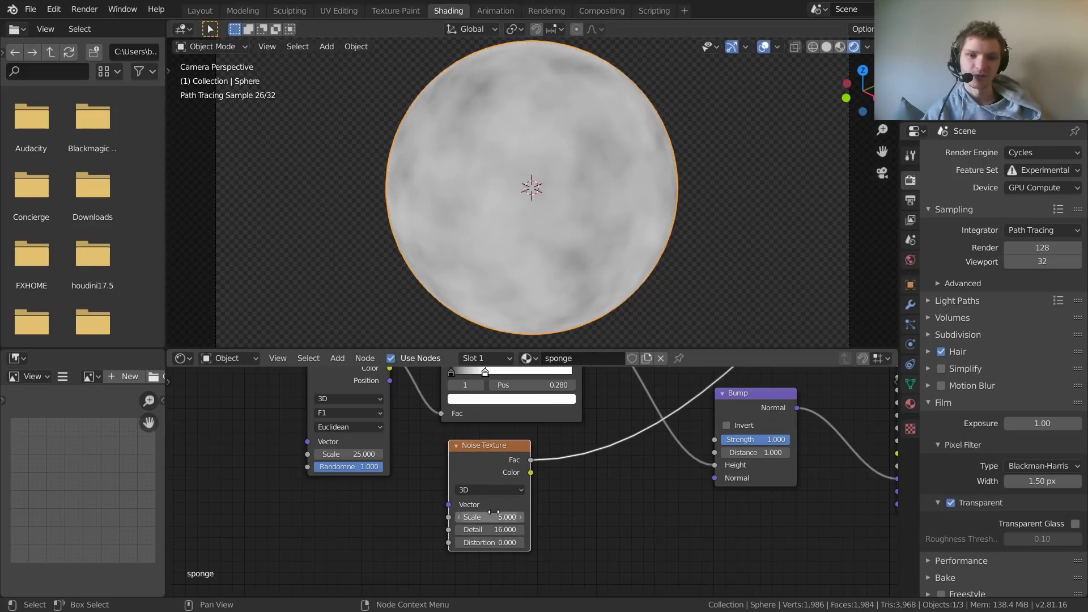
left_click(501, 517)
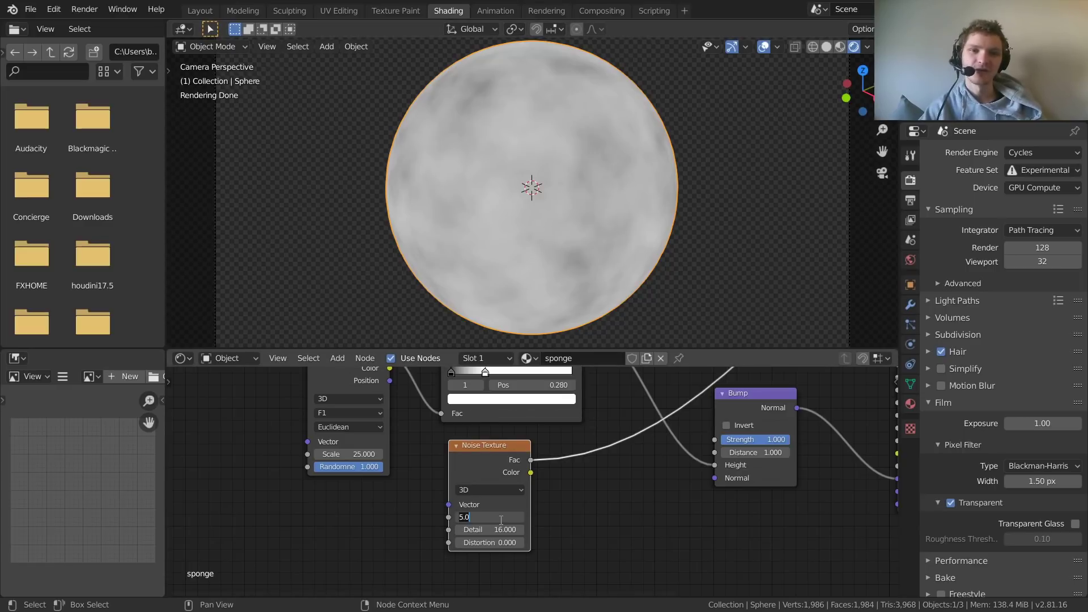
type("10")
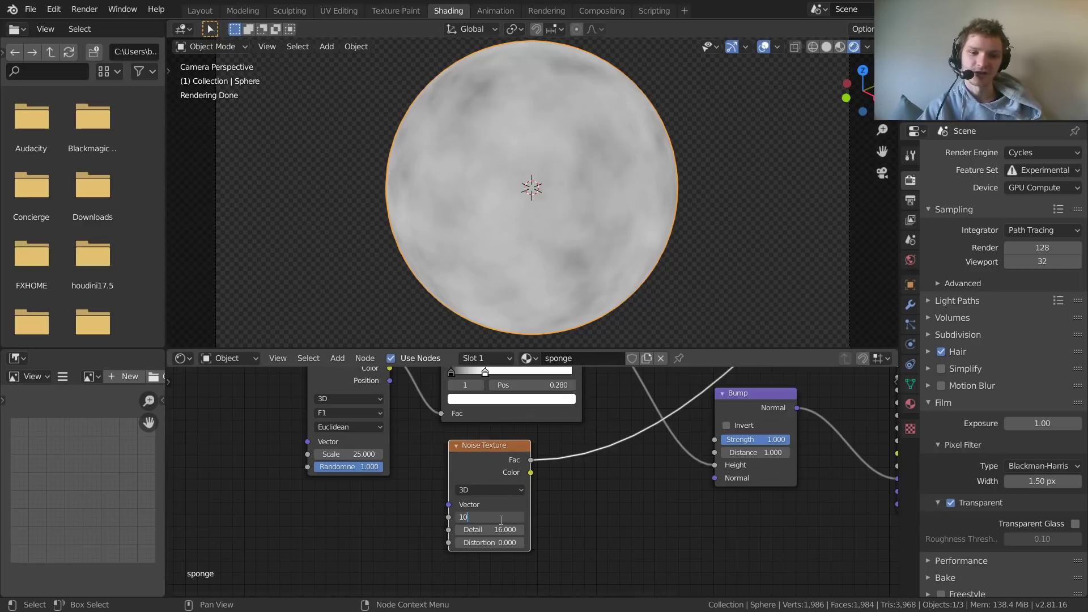
type("0")
key("Return")
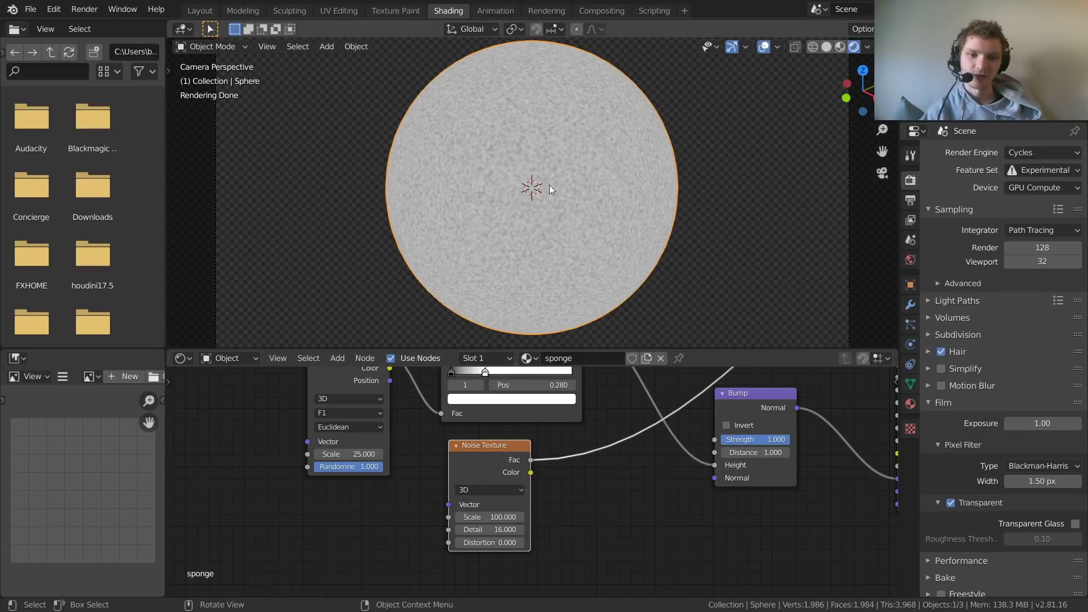
scroll(549, 185, "up", 3)
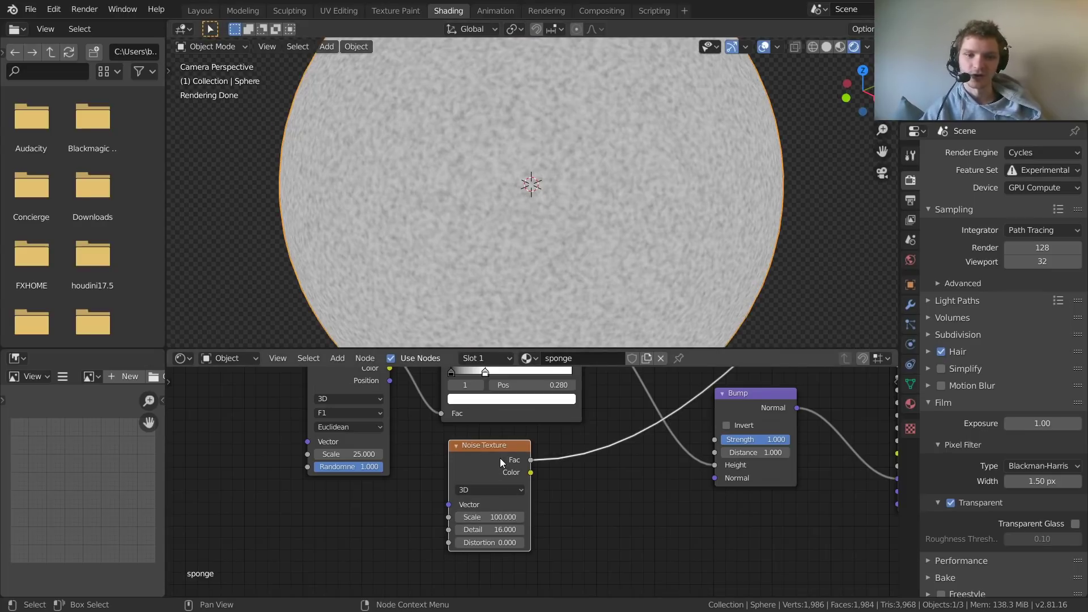
- Insert a Math node set to Add between the ColorRamp and Bump, and connect the Noise Texture's Fac to its second value
middle_click_drag(499, 458, 422, 507)
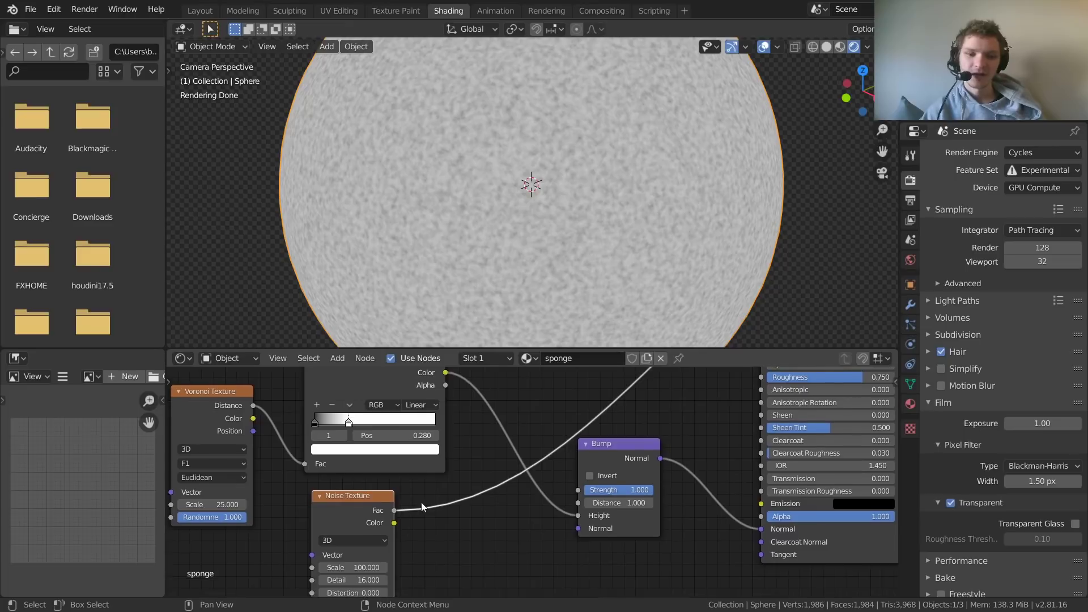
left_click_drag(353, 501, 356, 504)
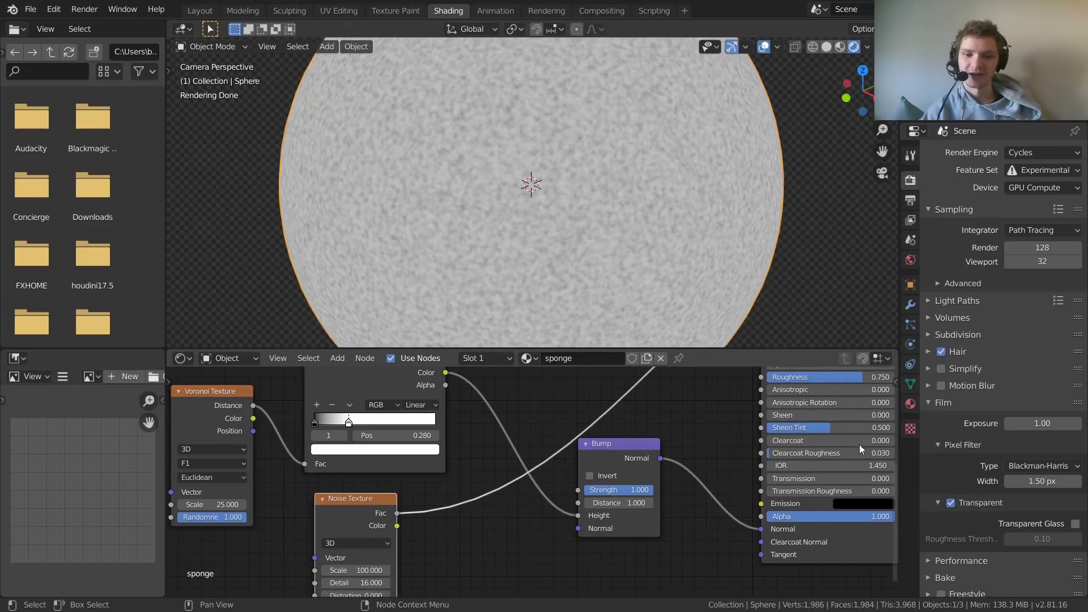
key("shift+a")
left_click(506, 381)
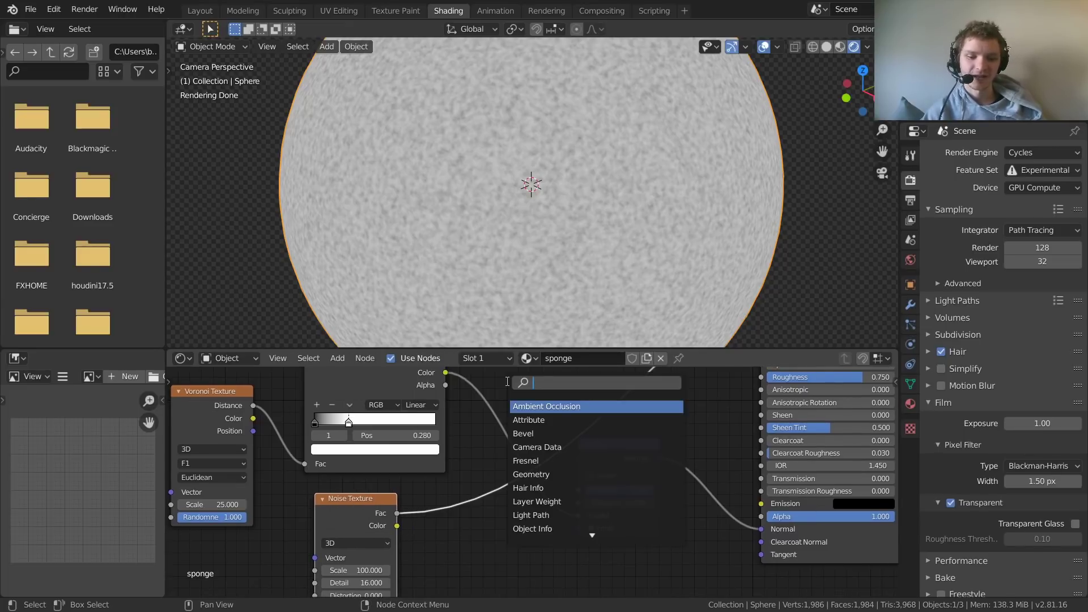
type("math")
key("Return")
left_click(502, 441)
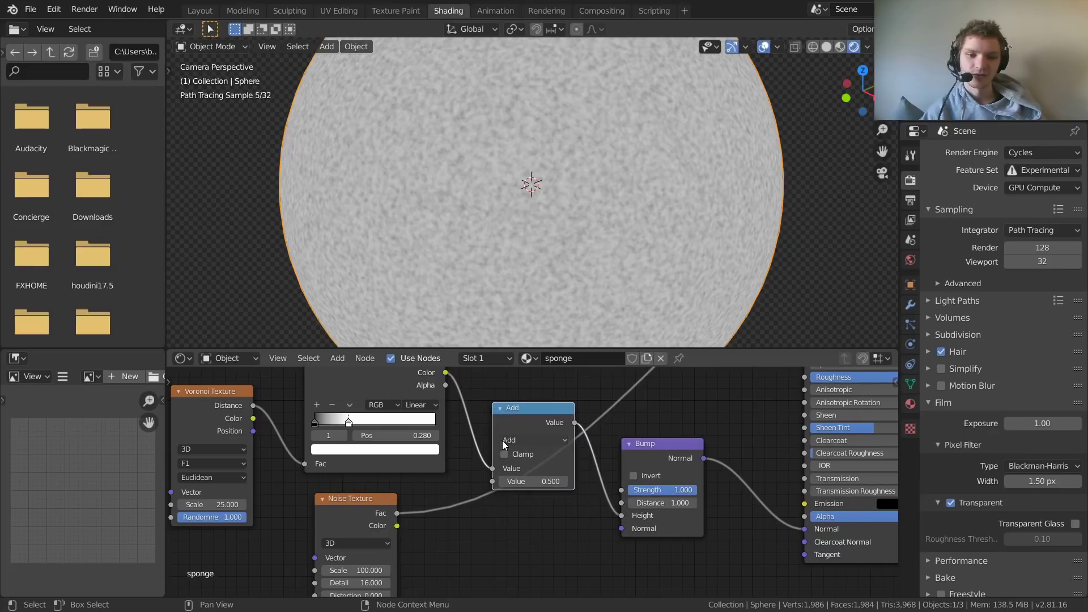
left_click_drag(398, 513, 492, 481)
- Connect the Principled BSDF back to the material output and move it closer to the Bump node
scroll(538, 523, "down", 4)
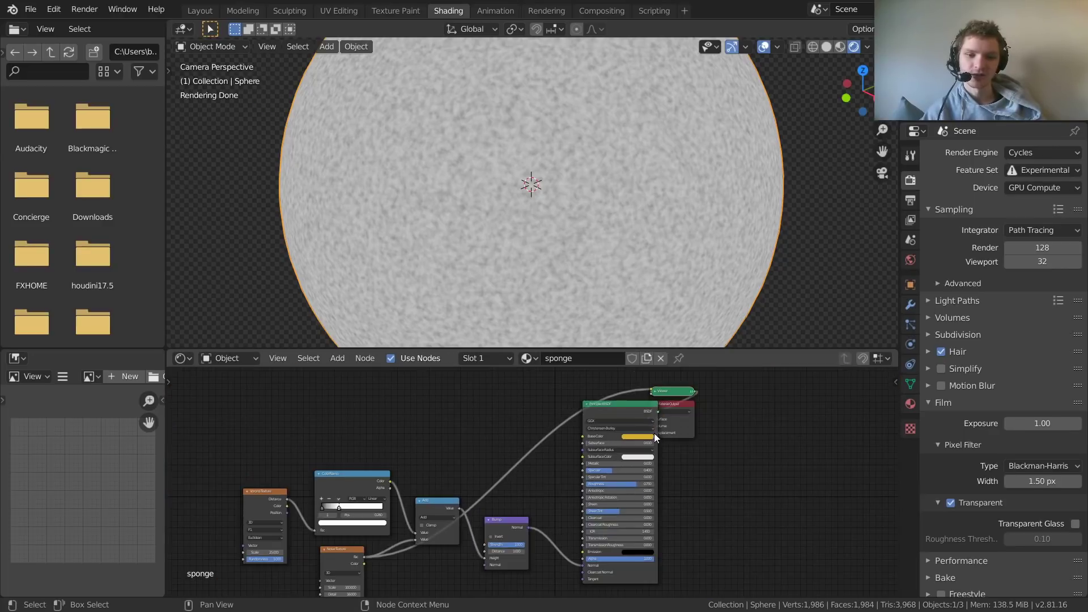
left_click(623, 408, "ctrl+shift")
left_click_drag(624, 408, 595, 413)
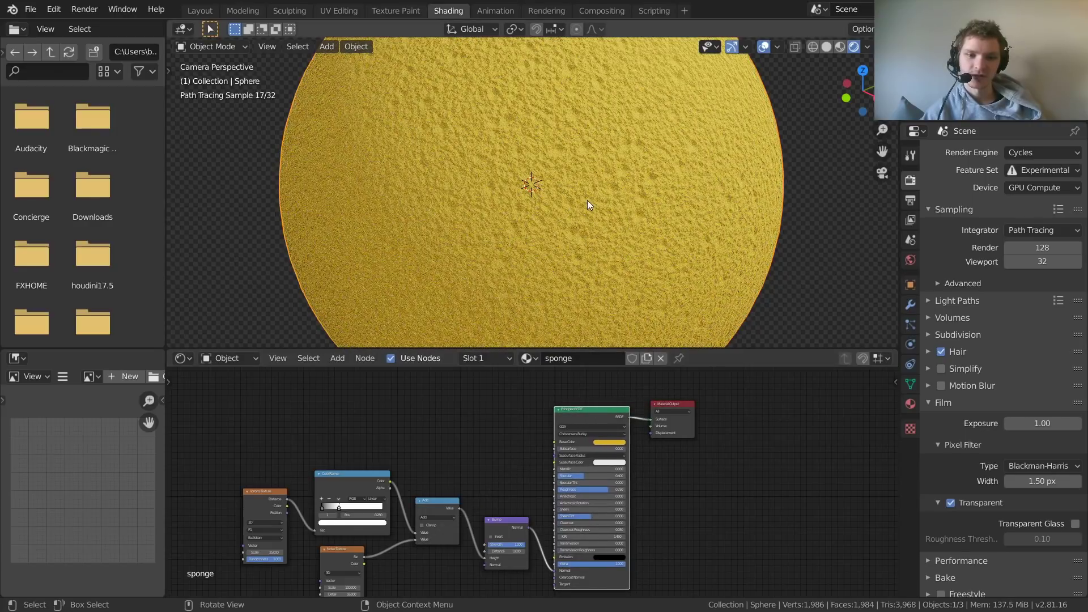
scroll(587, 201, "down", 2)
scroll(501, 207, "up", 2)
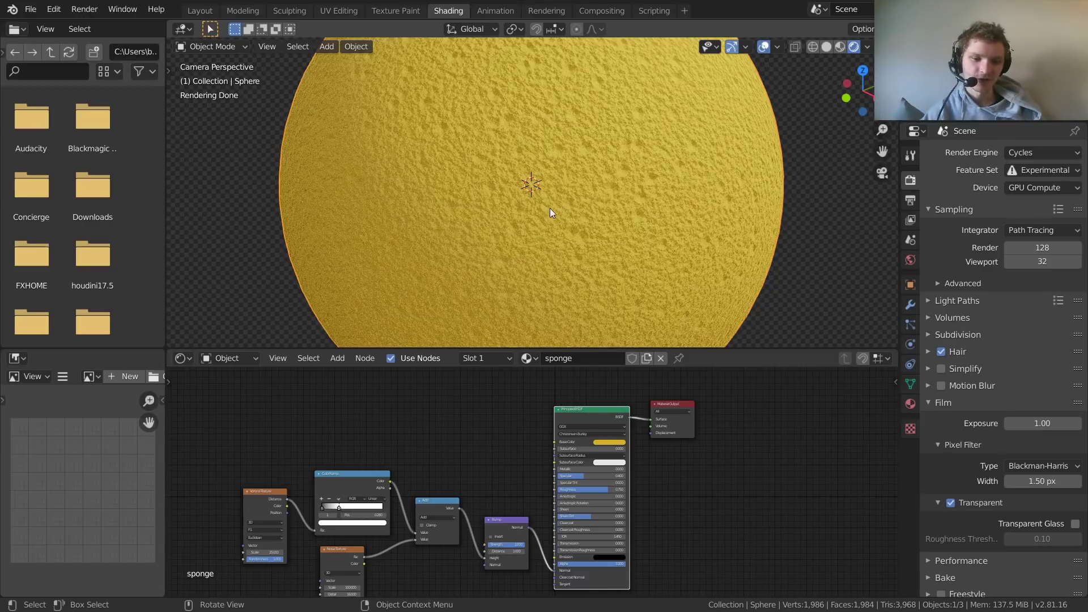
- Duplicate the Add node, insert the copy between the Noise Texture and the original Add node, and switch it to Multiply
middle_click_drag(436, 579, 592, 471)
scroll(591, 471, "up", 2)
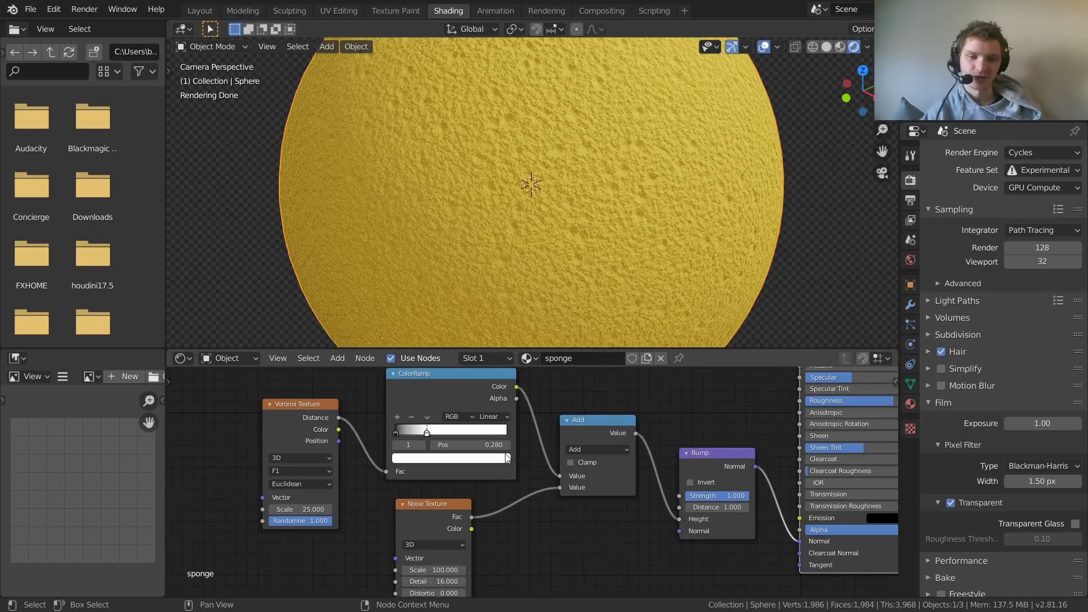
scroll(509, 461, "up", 2)
left_click(596, 412)
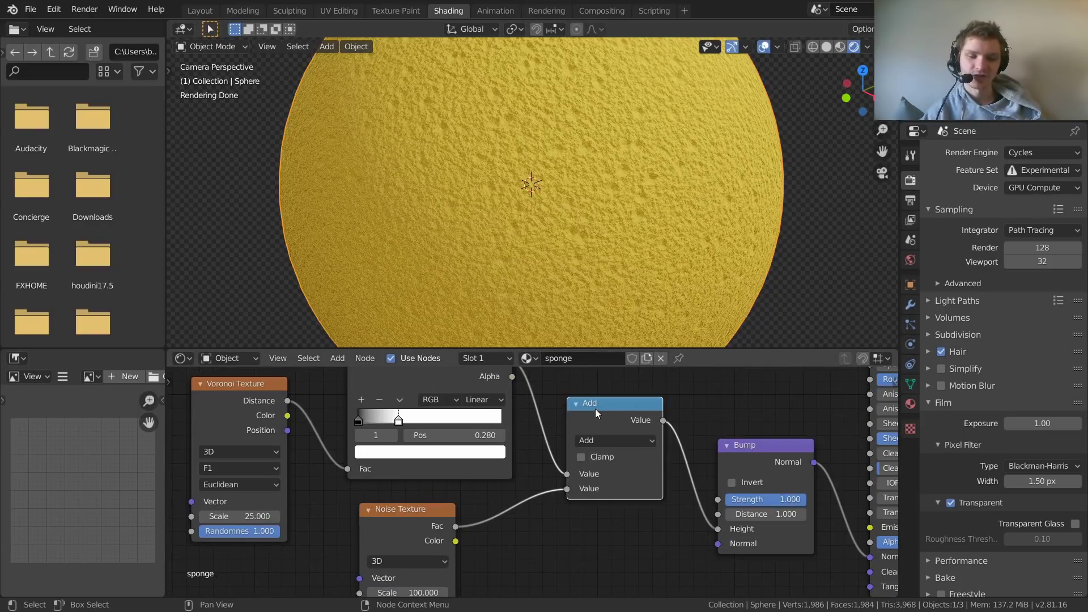
key("shift+d")
left_click(531, 478)
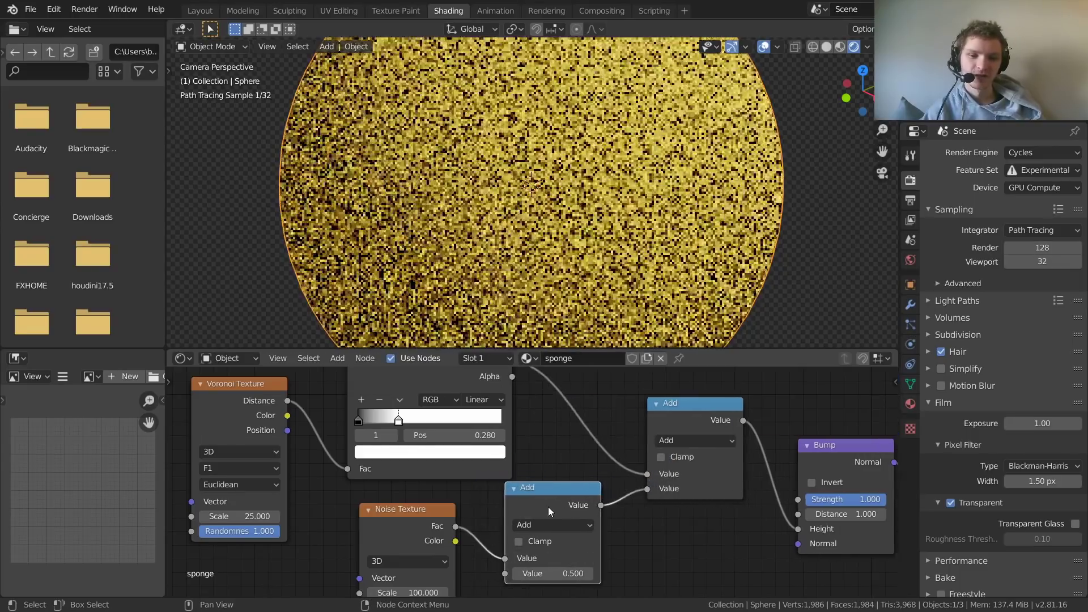
middle_click_drag(552, 517, 553, 484)
left_click(552, 491)
left_click(535, 460)
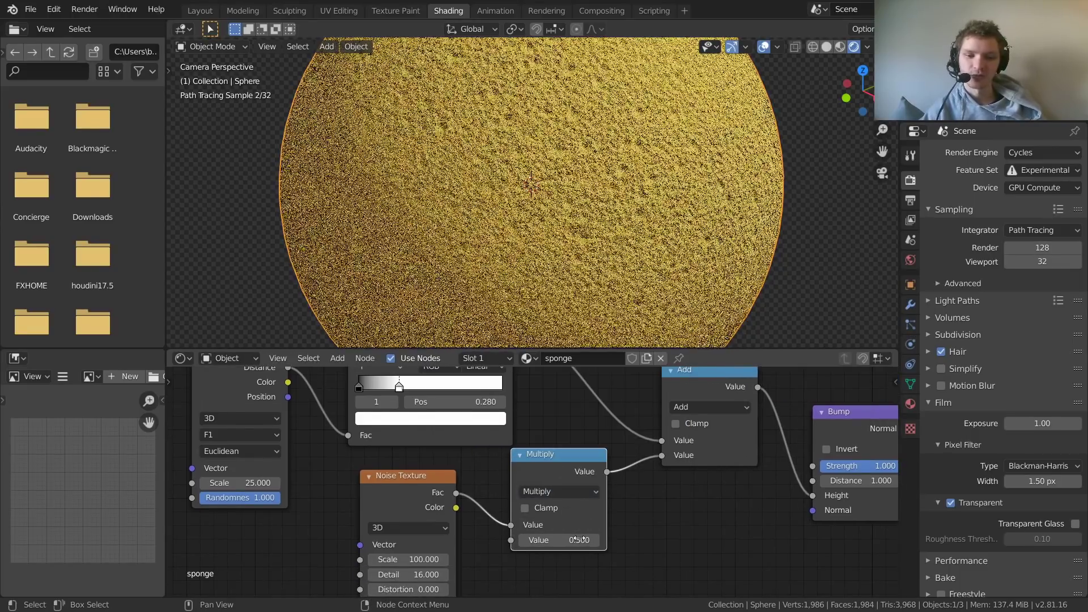
- Try the Multiply node's value at 0 and 1 to compare the noise bumps off and at full strength
left_click(579, 540)
type("0")
key("Return")
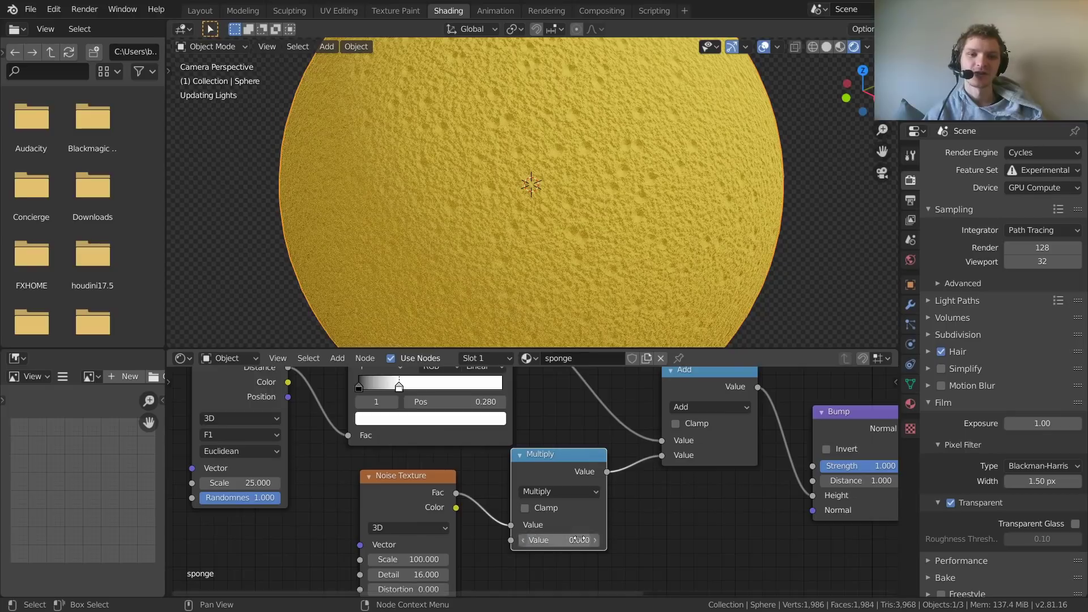
left_click(559, 540)
type("1")
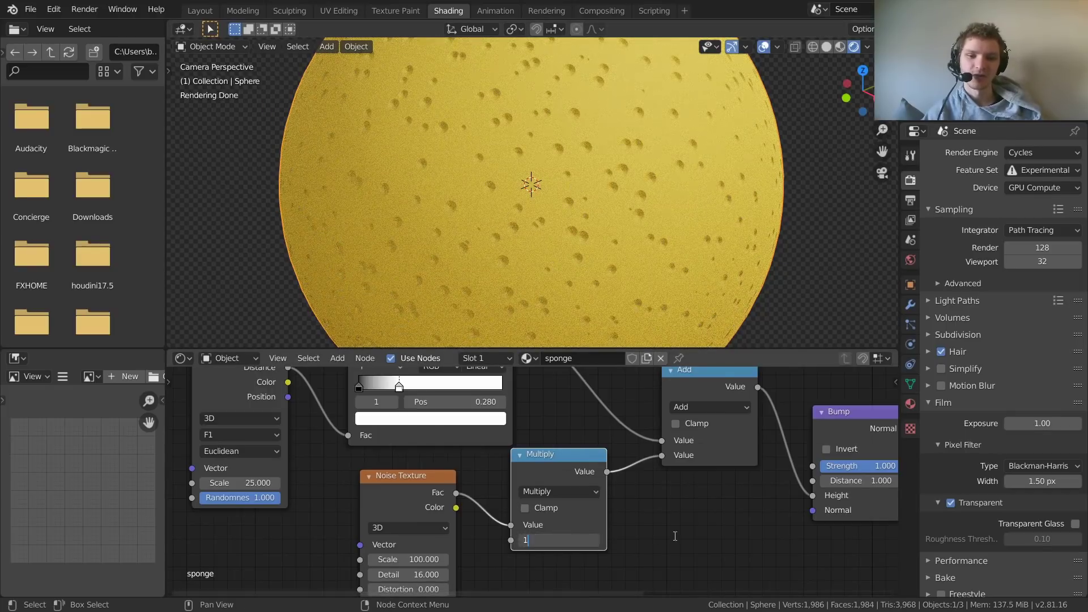
key("Return")
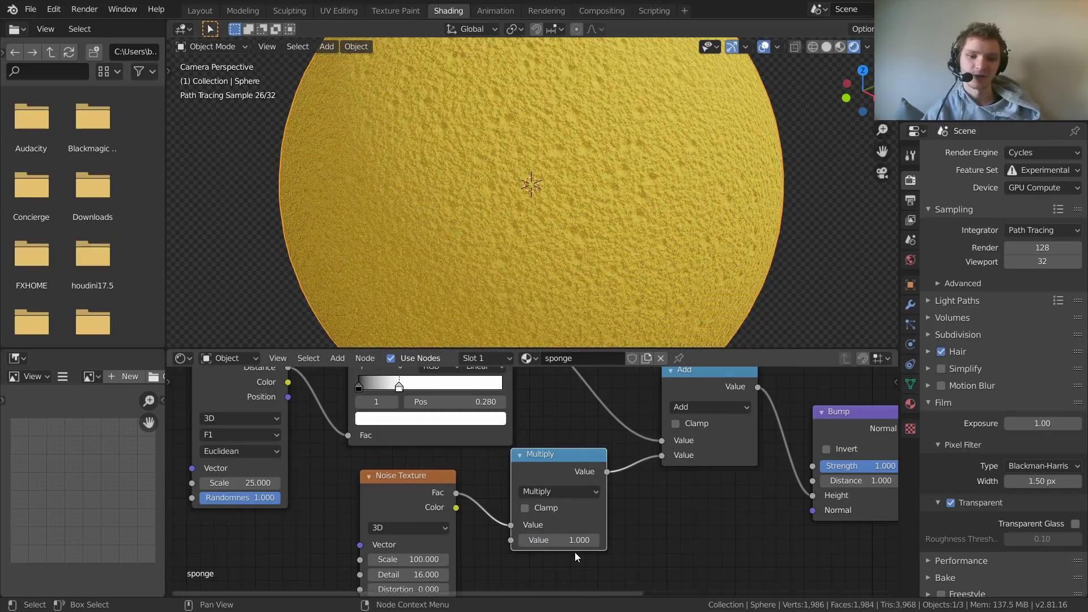
- Set the Multiply node's value to 0.4 to soften the noise bumps, and check the whole sphere
left_click(575, 541)
type("0.5")
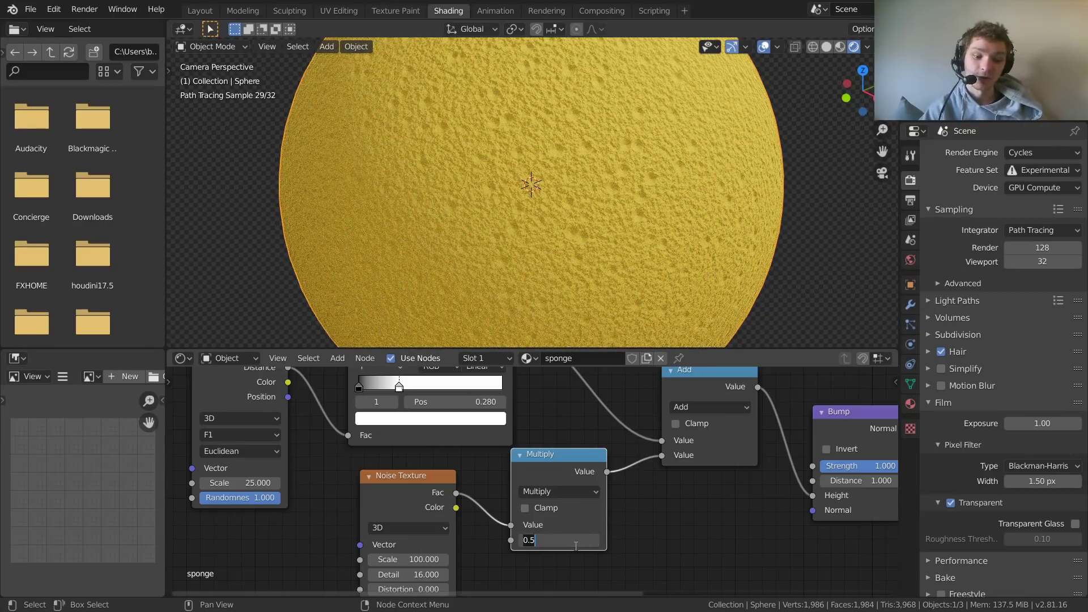
key("BackSpace")
type("4")
key("Return")
scroll(647, 187, "down", 1)
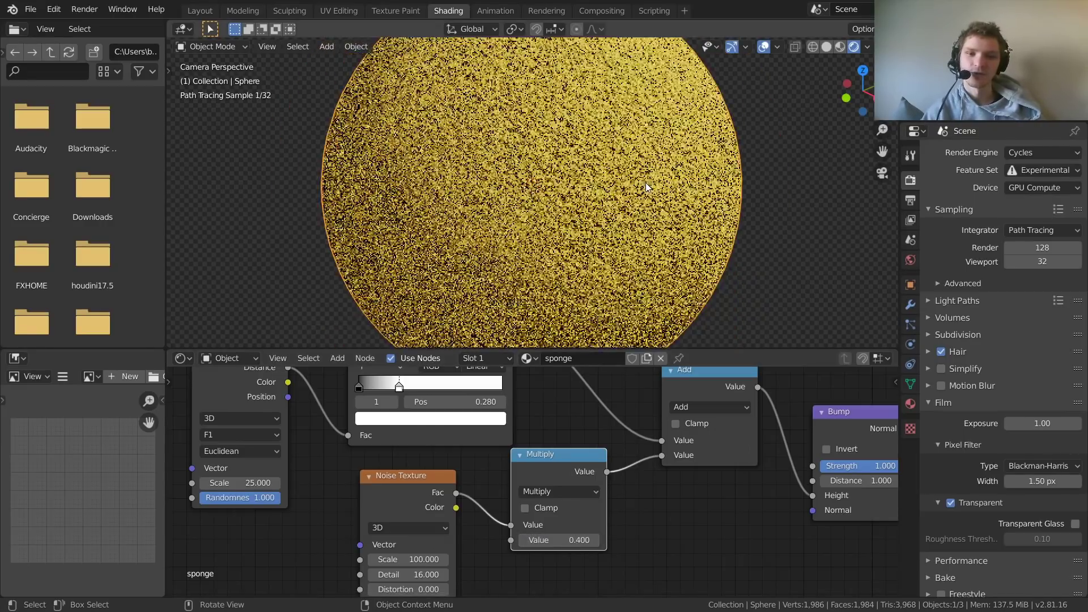
scroll(646, 184, "down", 1)
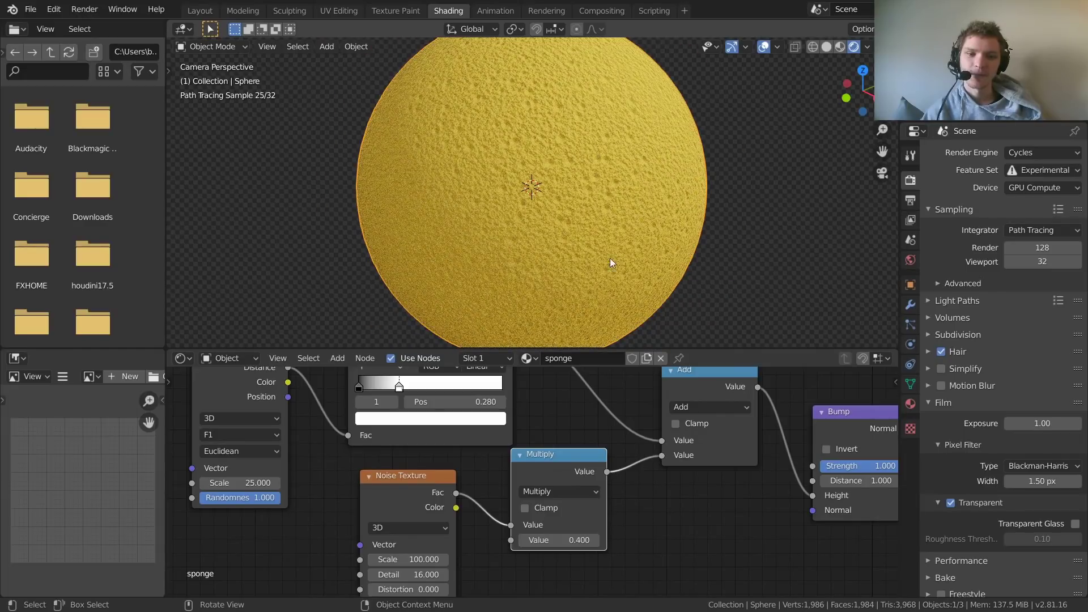
scroll(391, 426, "up", 2)
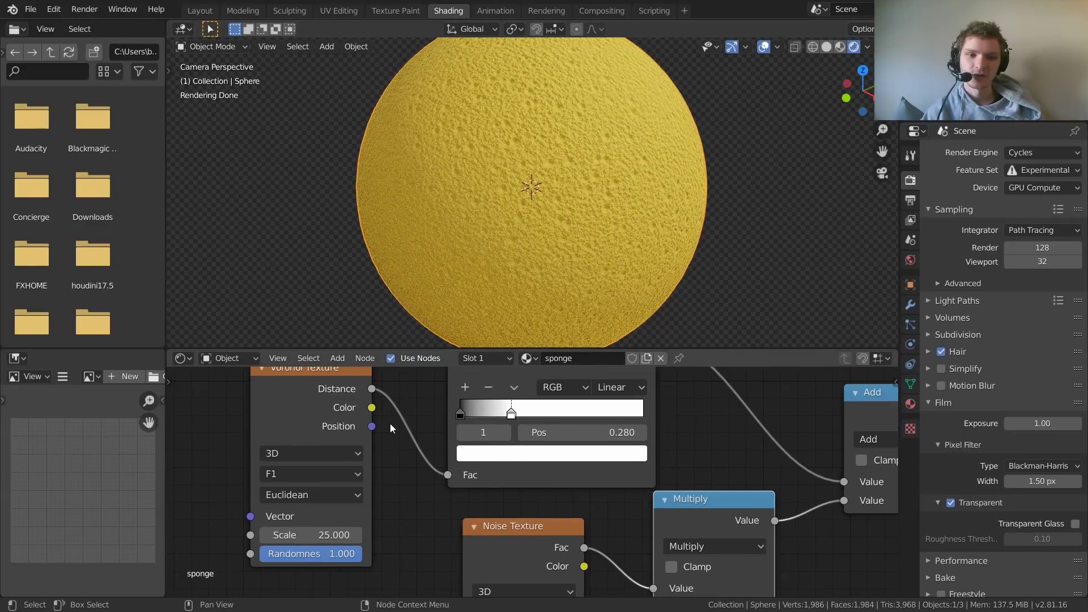
- Set the Voronoi Texture's scale to 20 to enlarge the sponge holes
middle_click_drag(390, 426, 485, 404)
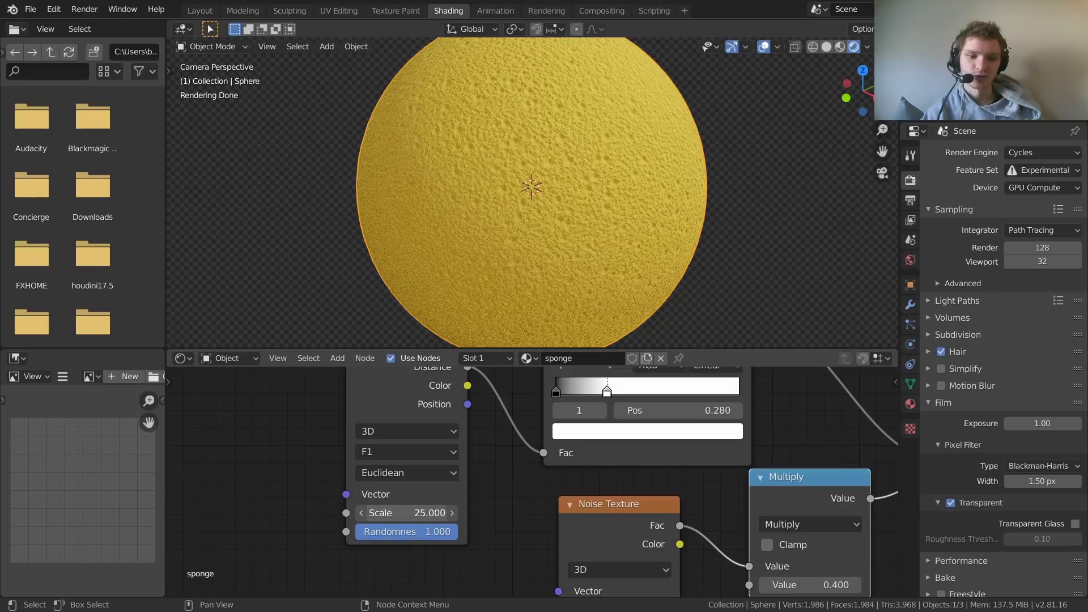
left_click(403, 512)
type("20")
key("Return")
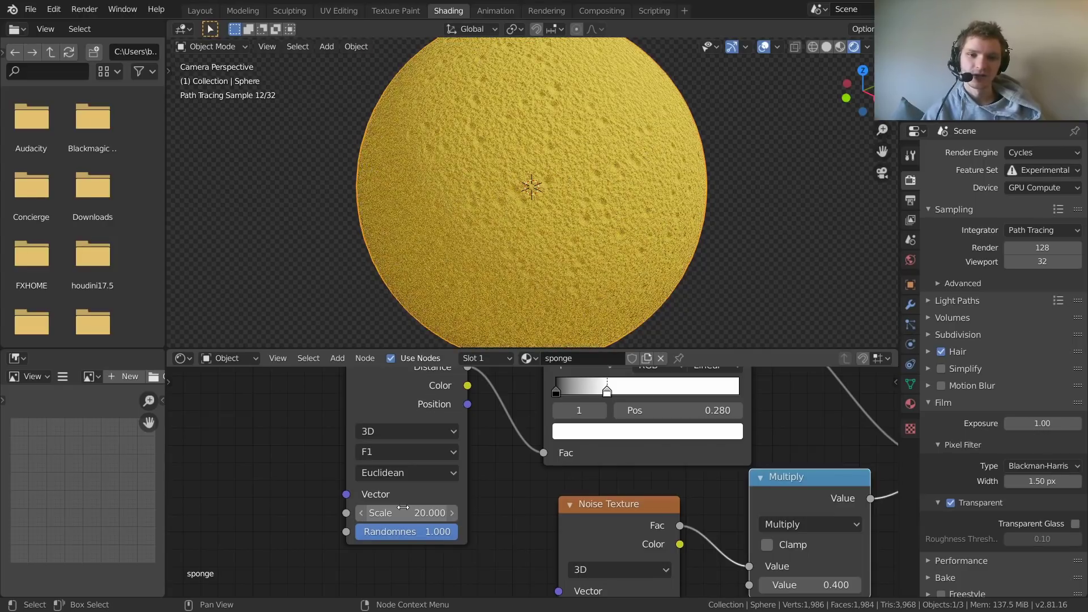
- Shift the ColorRamp's white stop to position 0.330 and check the whole sphere
middle_click_drag(648, 454, 555, 505)
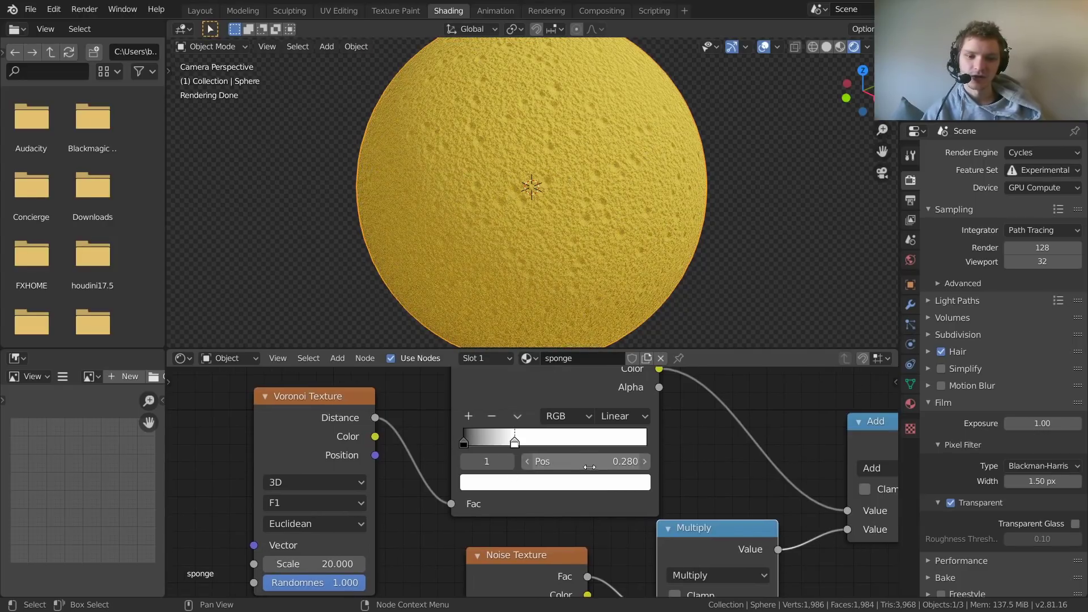
mouse_move(589, 467)
left_mouse_down()
mouse_move(629, 467)
mouse_move(603, 467)
left_mouse_up()
scroll(615, 216, "down", 2)
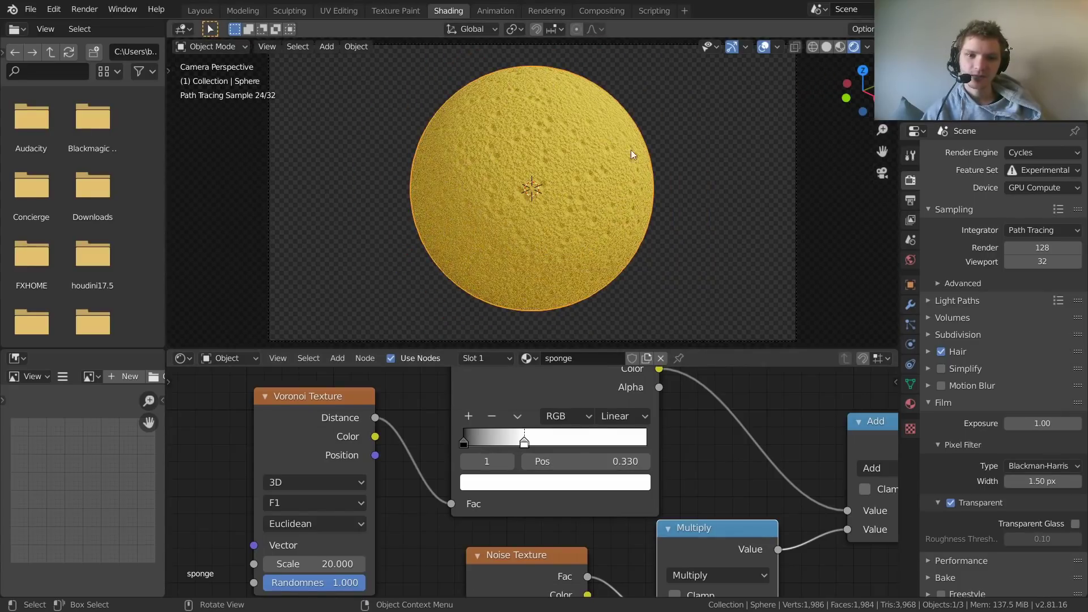
- Add an RGB node beside the Principled BSDF and copy the shader's yellow Base Color into it
middle_click_drag(759, 396, 410, 484)
scroll(410, 484, "down", 2)
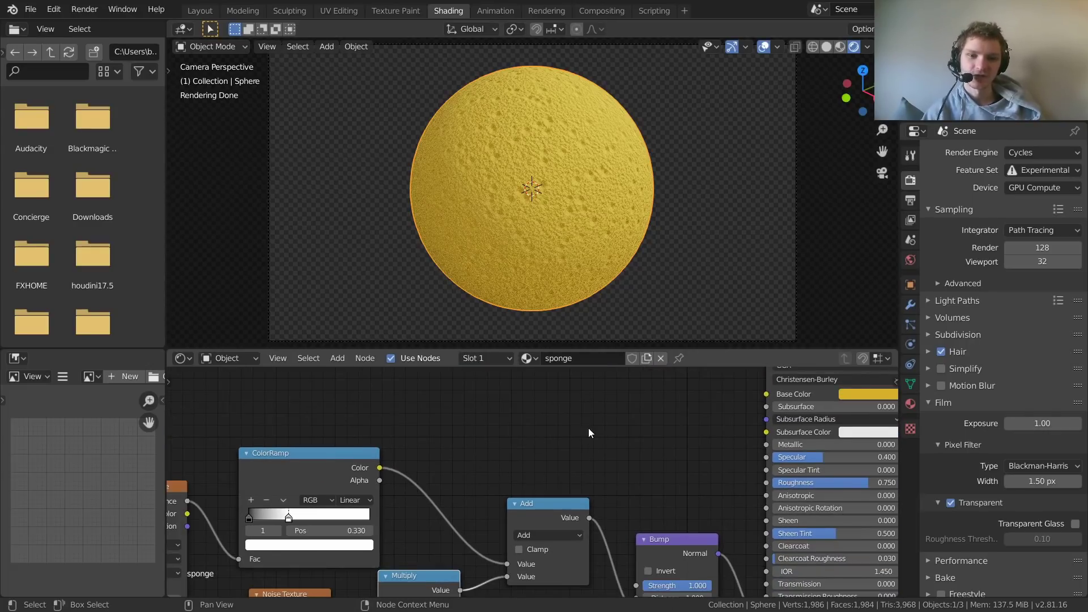
middle_click_drag(588, 433, 543, 455)
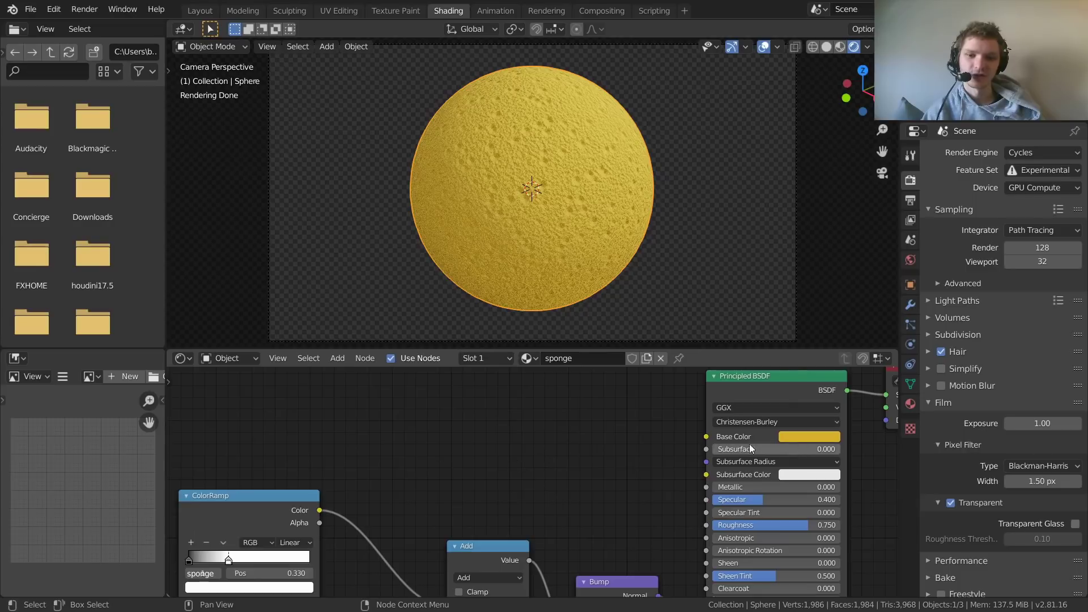
middle_click_drag(783, 435, 782, 474)
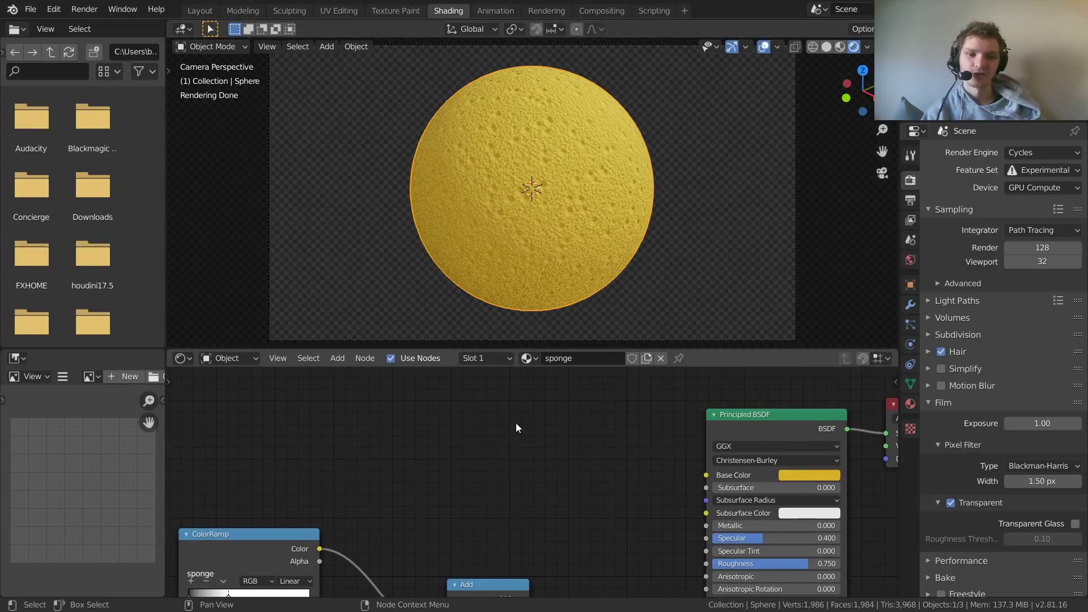
key("shift+a")
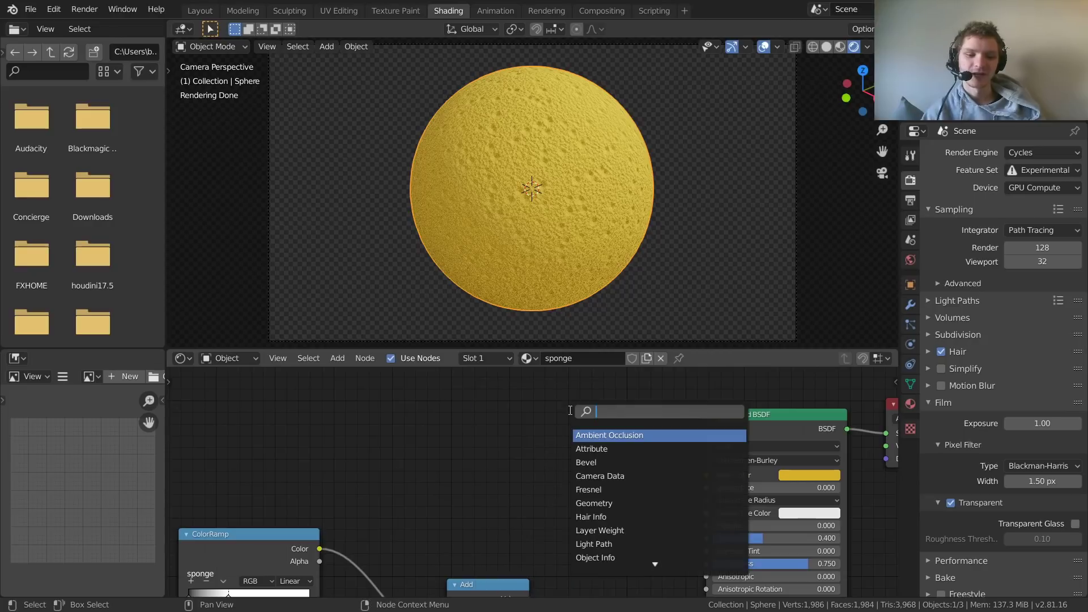
type("rgb")
left_click(583, 435)
left_click(490, 462)
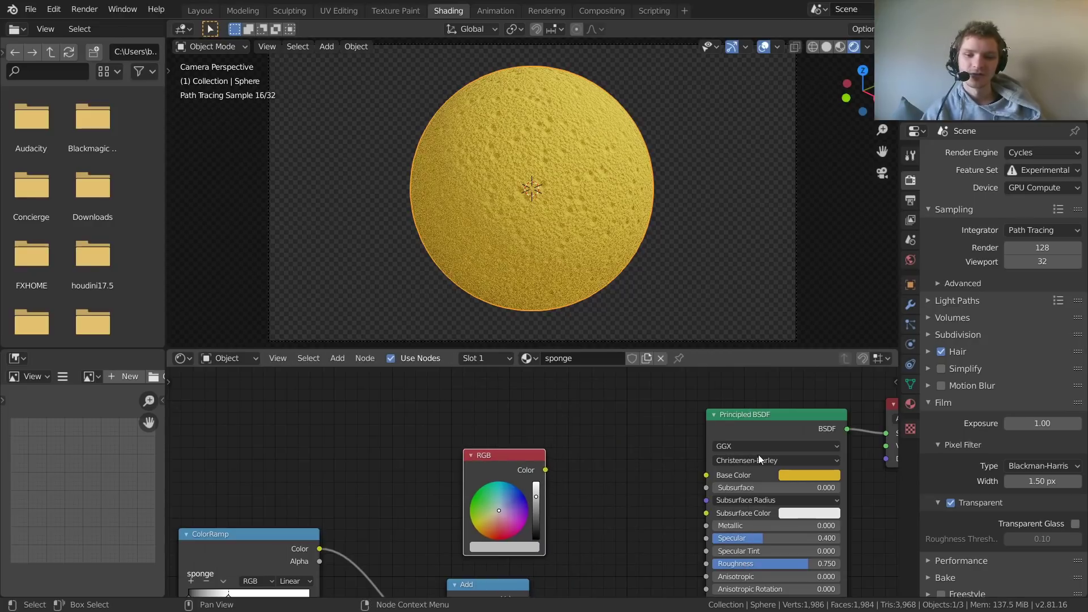
key("ctrl+c")
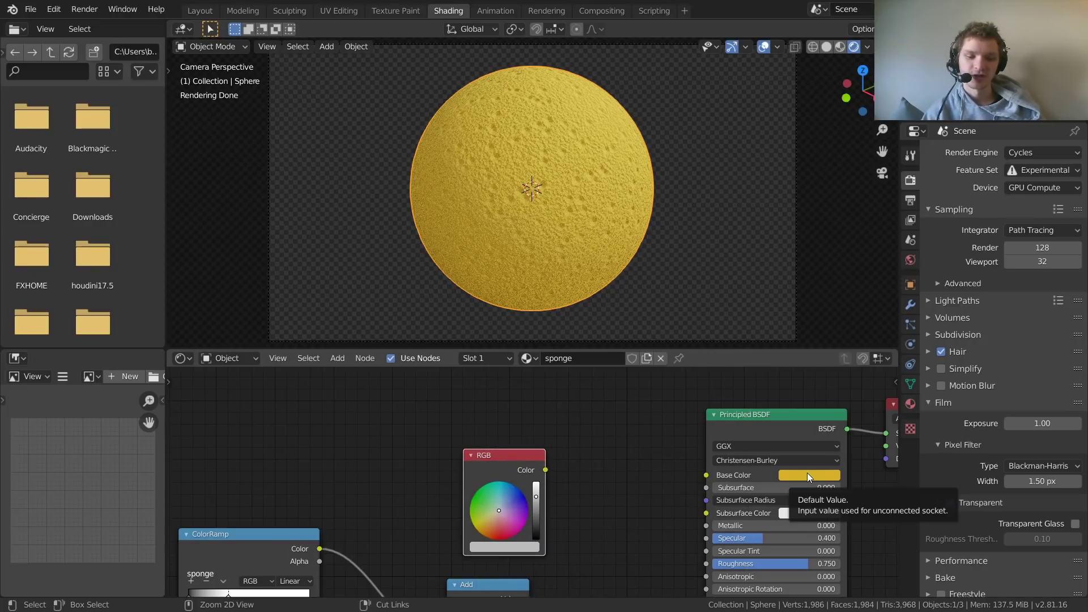
key("ctrl+v")
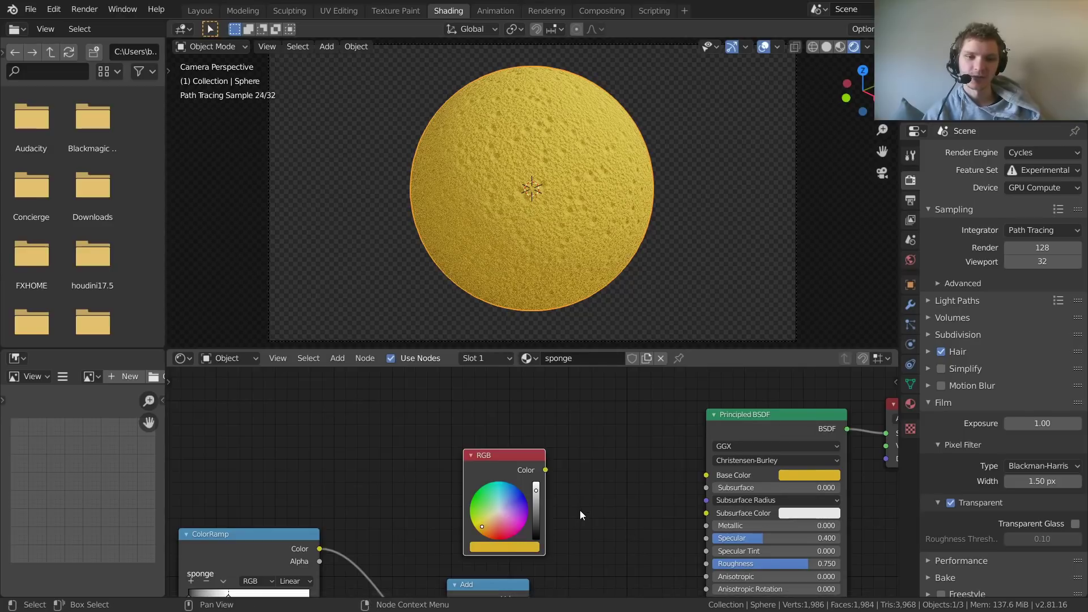
- Connect the RGB node's Color to the Principled BSDF's Base Color and move the RGB node farther away to make room between them
scroll(581, 474, "up", 2)
left_click_drag(497, 461, 482, 459)
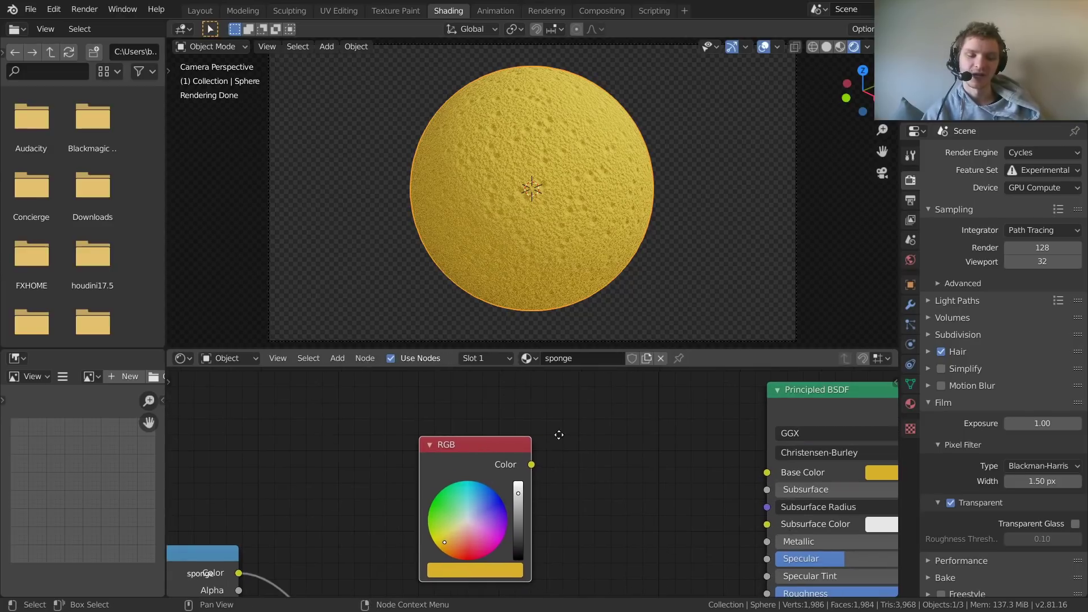
middle_click_drag(556, 437, 472, 436)
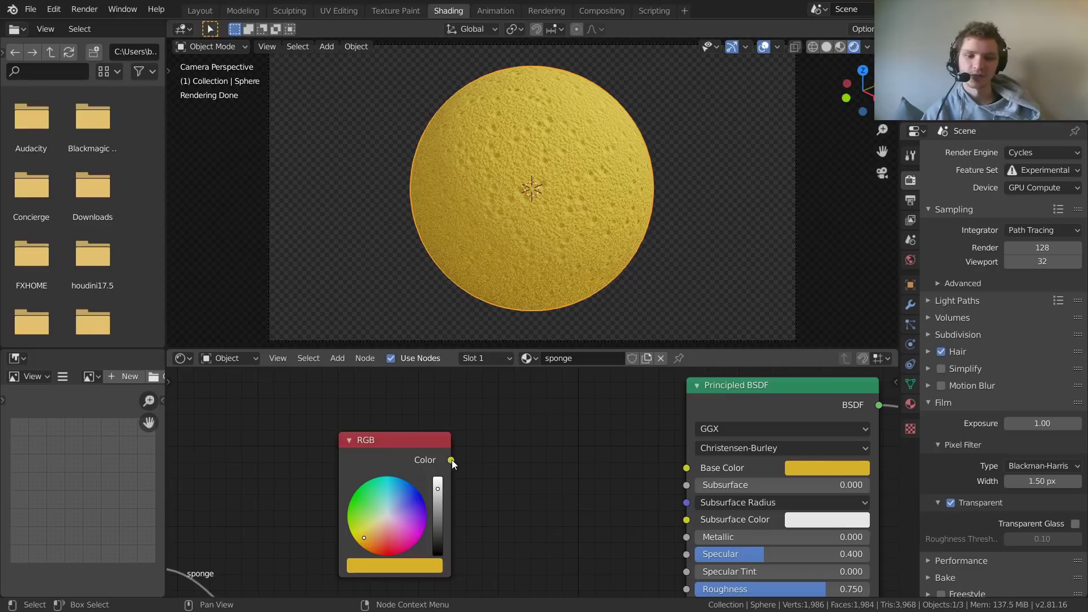
left_click_drag(451, 460, 686, 468)
left_click_drag(398, 446, 281, 444)
middle_click_drag(518, 414, 498, 437)
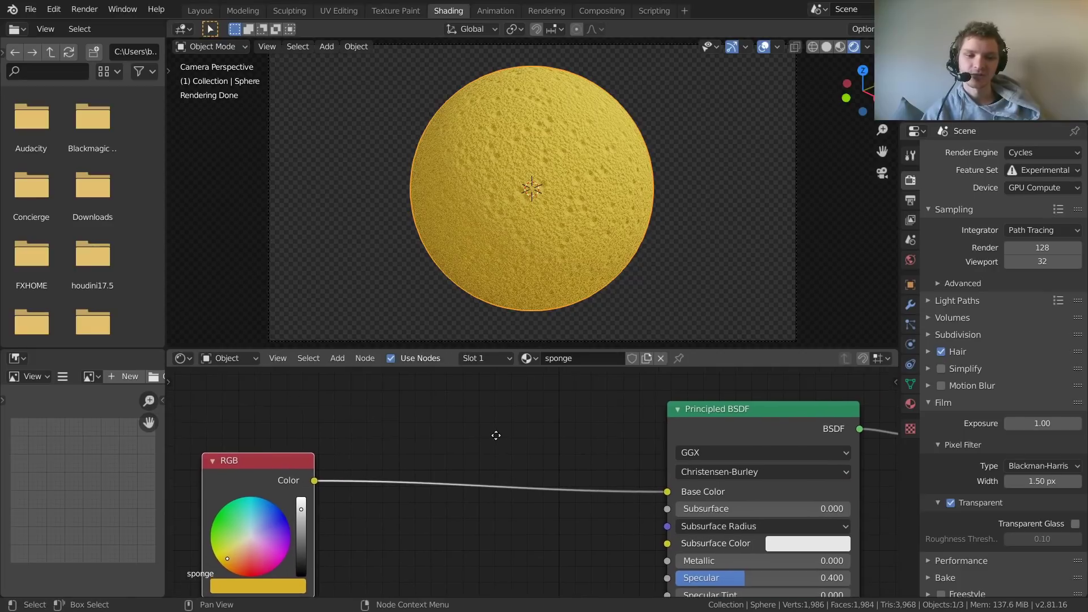
- Insert a MixRGB node into the link between the RGB node and the Principled BSDF's Base Color
key("shift+a")
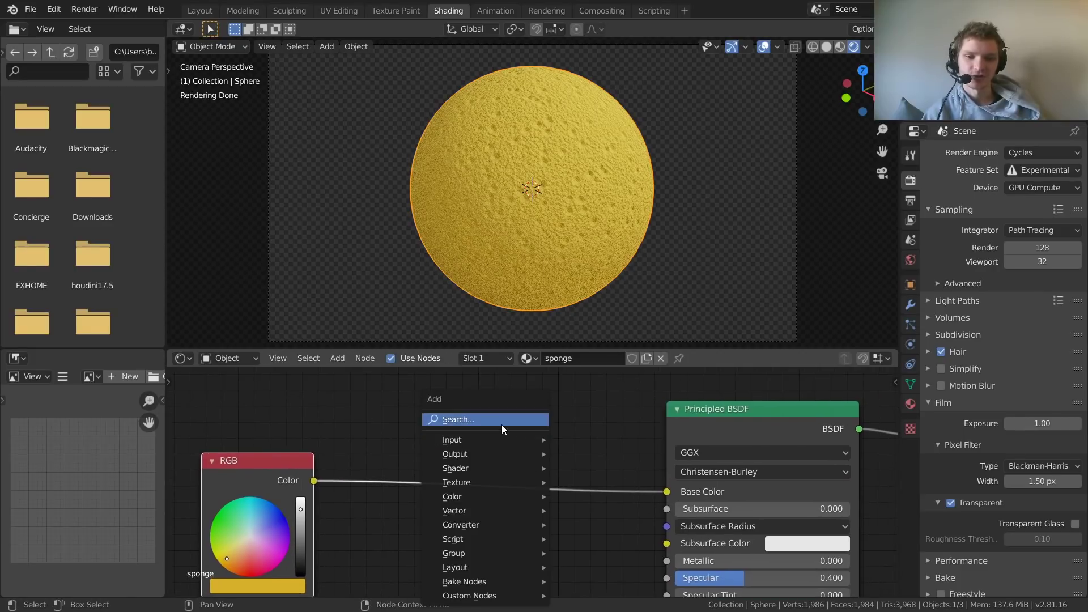
left_click(501, 421)
type("mix")
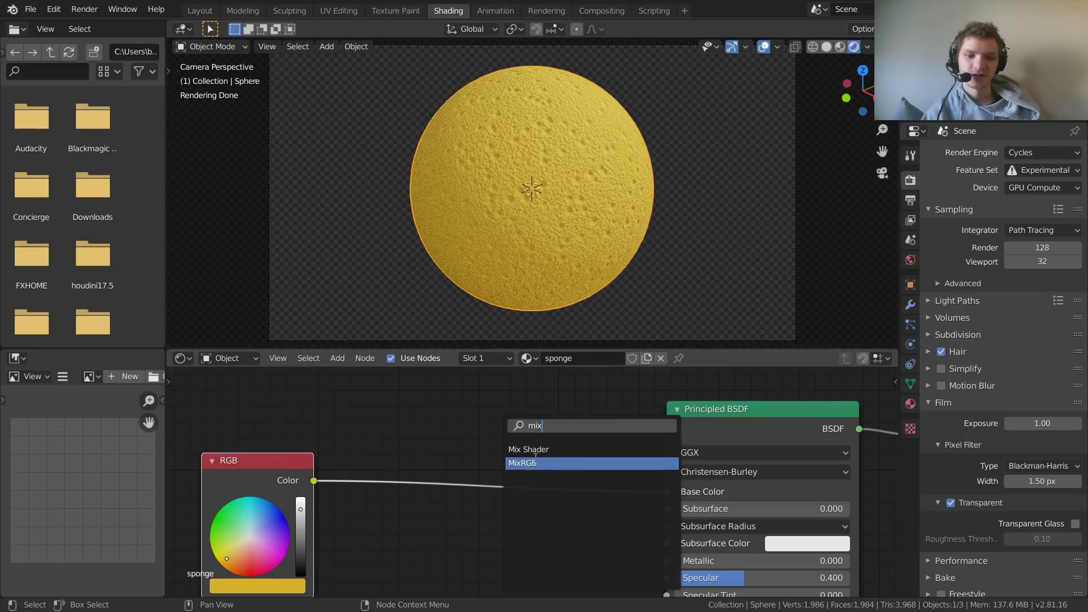
left_click(533, 463)
left_click(537, 445)
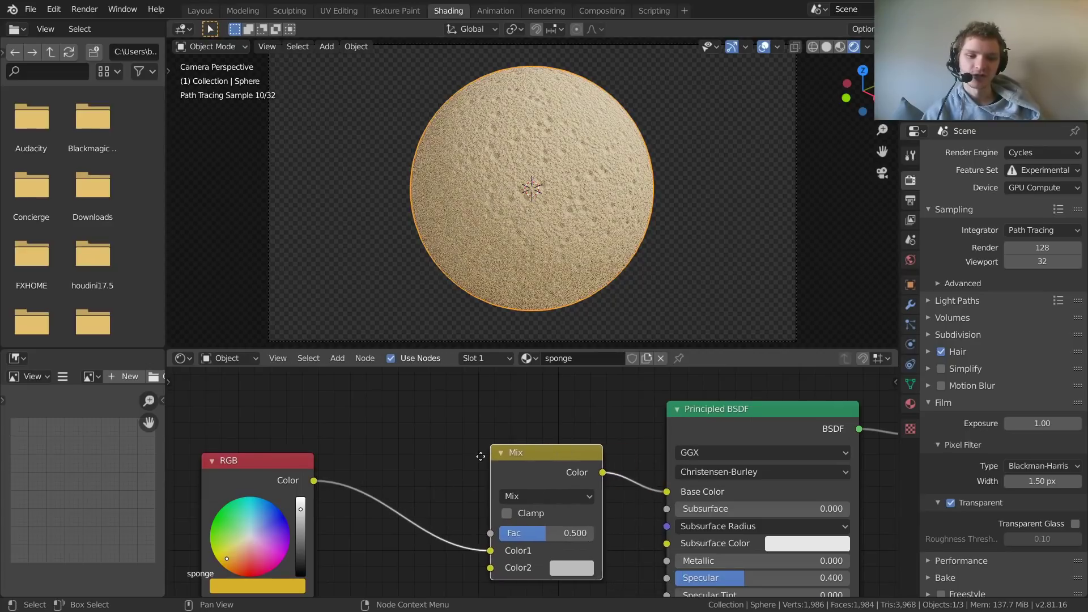
- Add an Ambient Occlusion node and place it directly above the RGB node
scroll(532, 408, "down", 3)
middle_click_drag(485, 388, 534, 465)
key("shift+a")
left_click(491, 389)
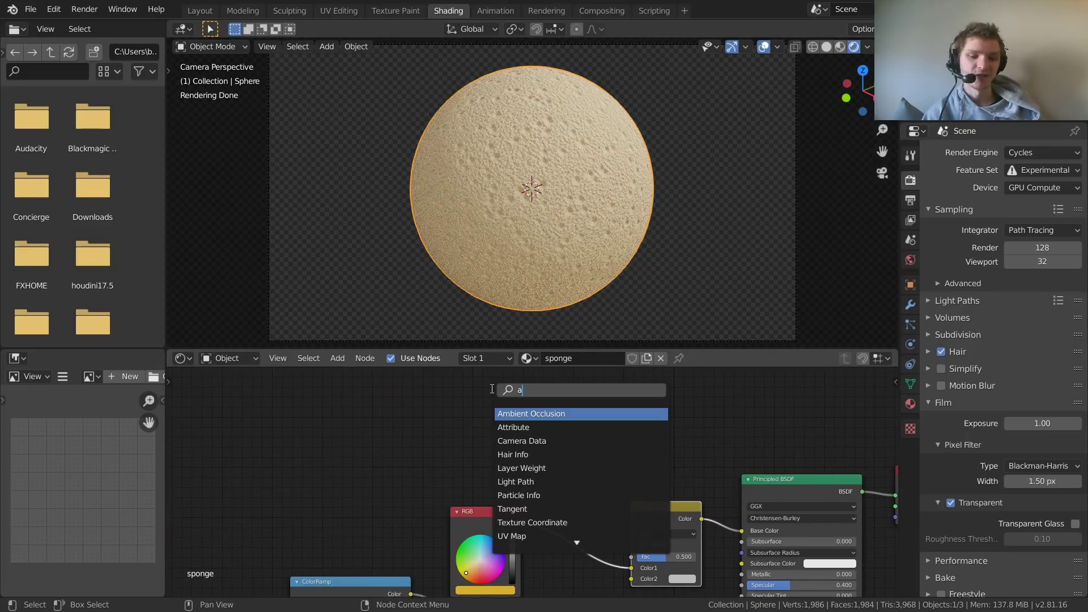
type("amb")
key("Return")
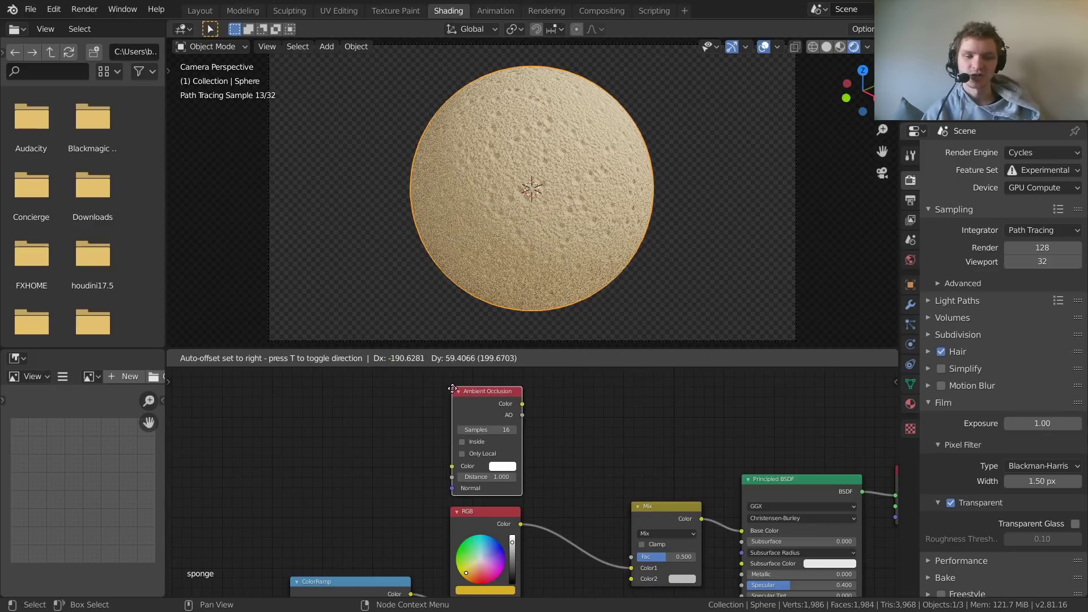
left_click(450, 387)
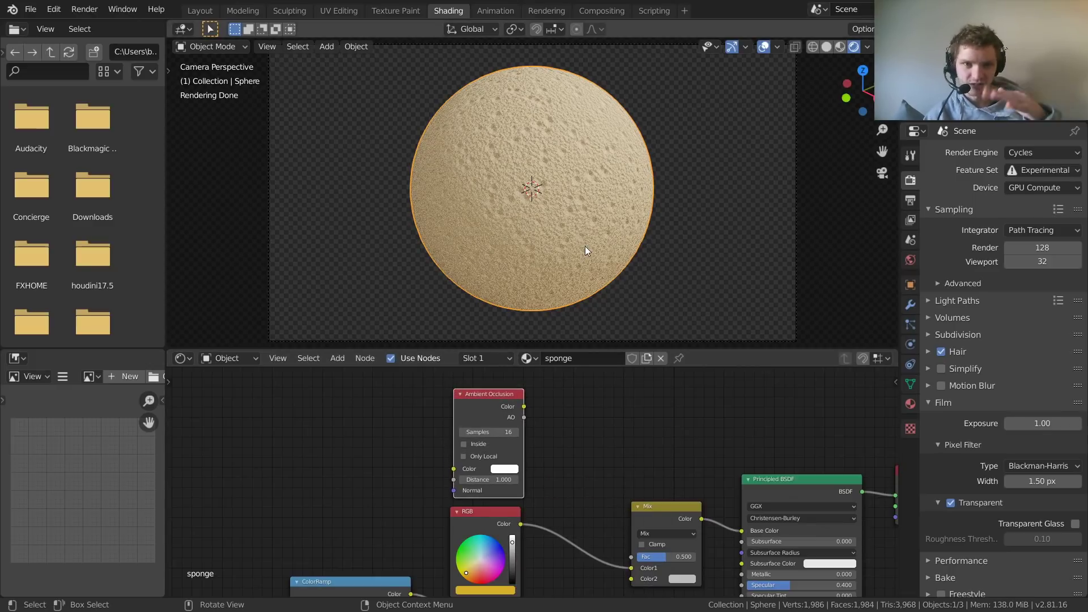
- Preview the Ambient Occlusion node on the sphere and connect the Bump node's Normal output to its Normal input
left_click(508, 397, "ctrl+shift")
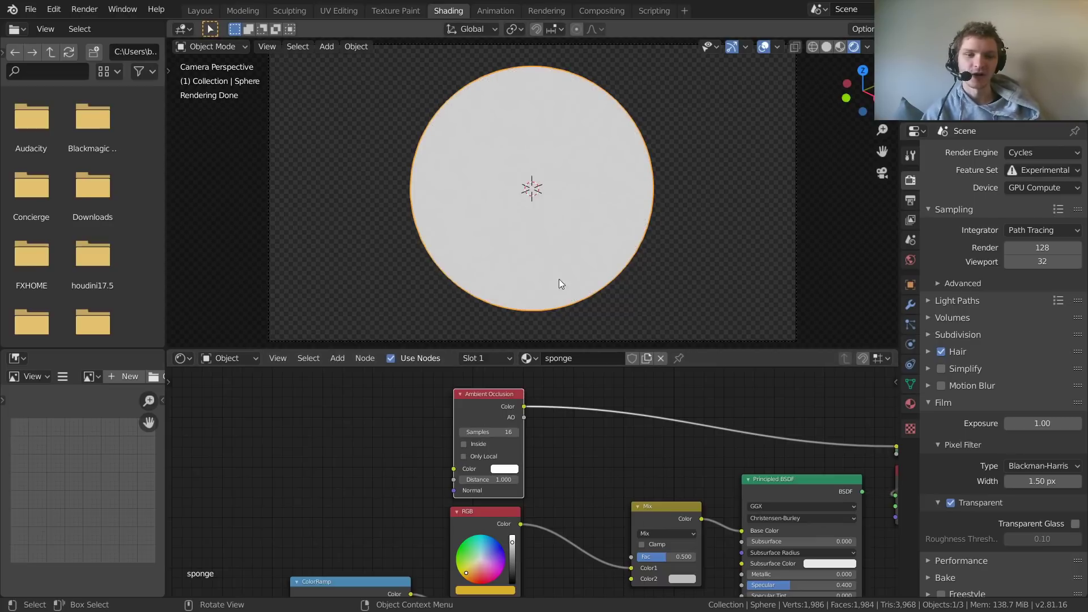
scroll(543, 487, "down", 1)
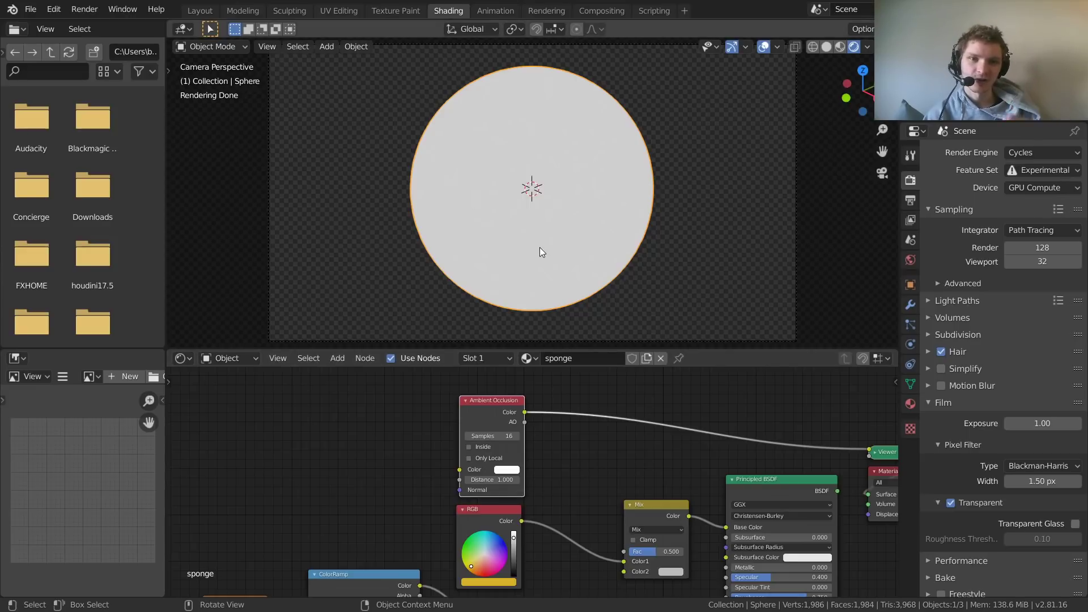
middle_click_drag(613, 406, 579, 543)
scroll(579, 543, "down", 1)
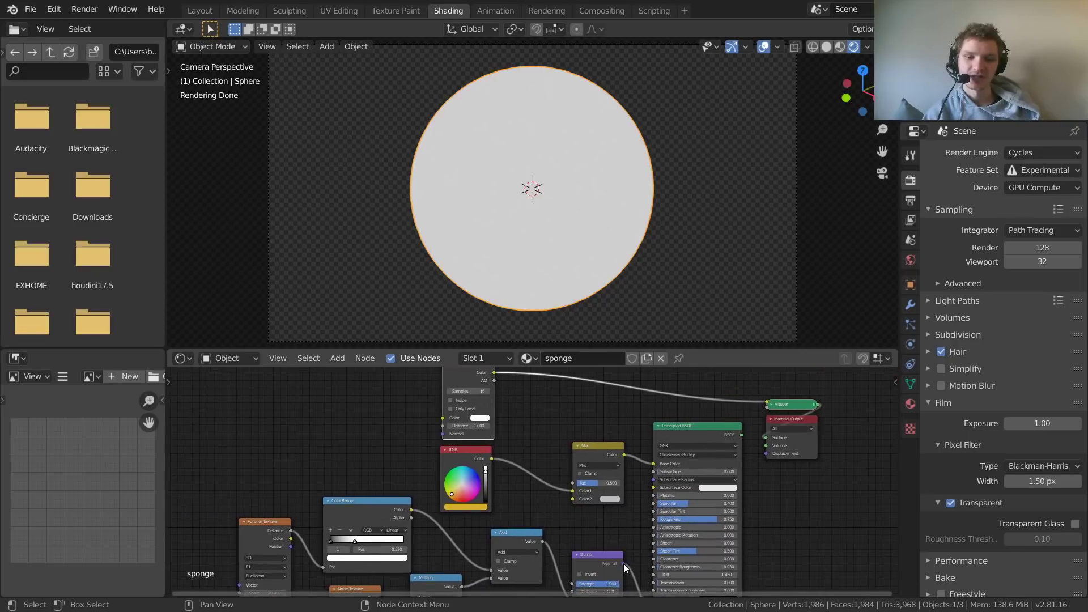
left_click_drag(624, 563, 441, 433)
middle_click_drag(589, 131, 638, 97)
scroll(475, 140, "up", 5)
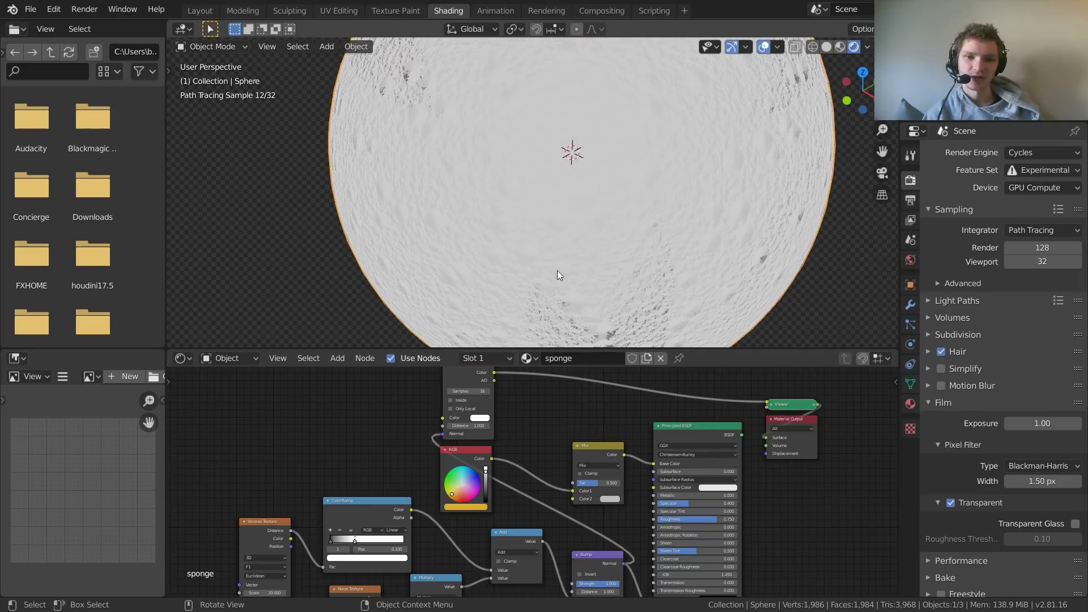
scroll(465, 420, "up", 3)
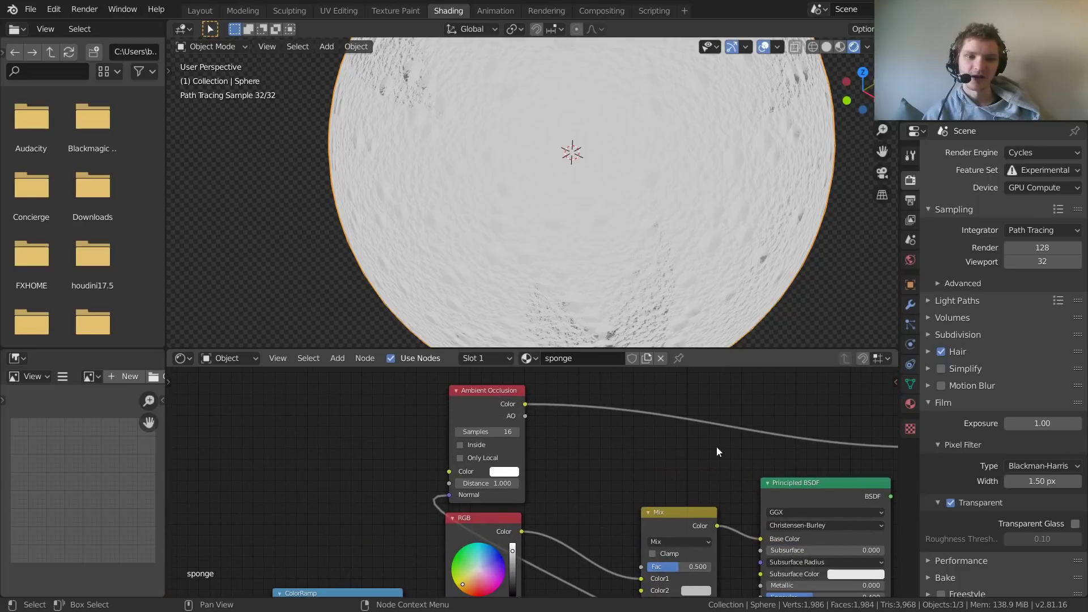
- Set the sphere's Subdivision modifier viewport levels to 2 and check the occlusion preview from another angle
left_click(910, 304)
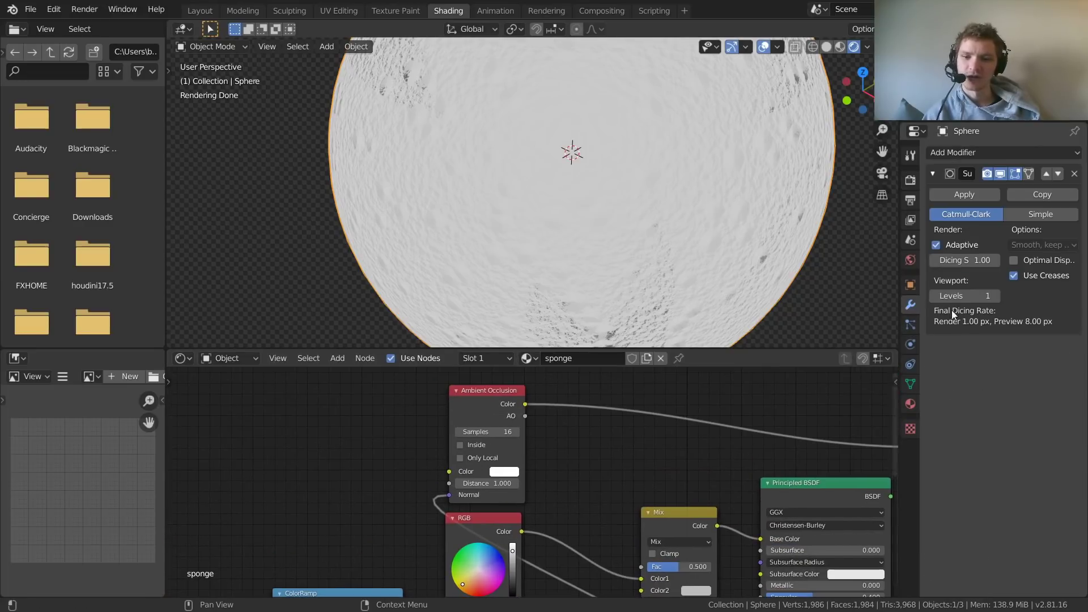
left_click(997, 297)
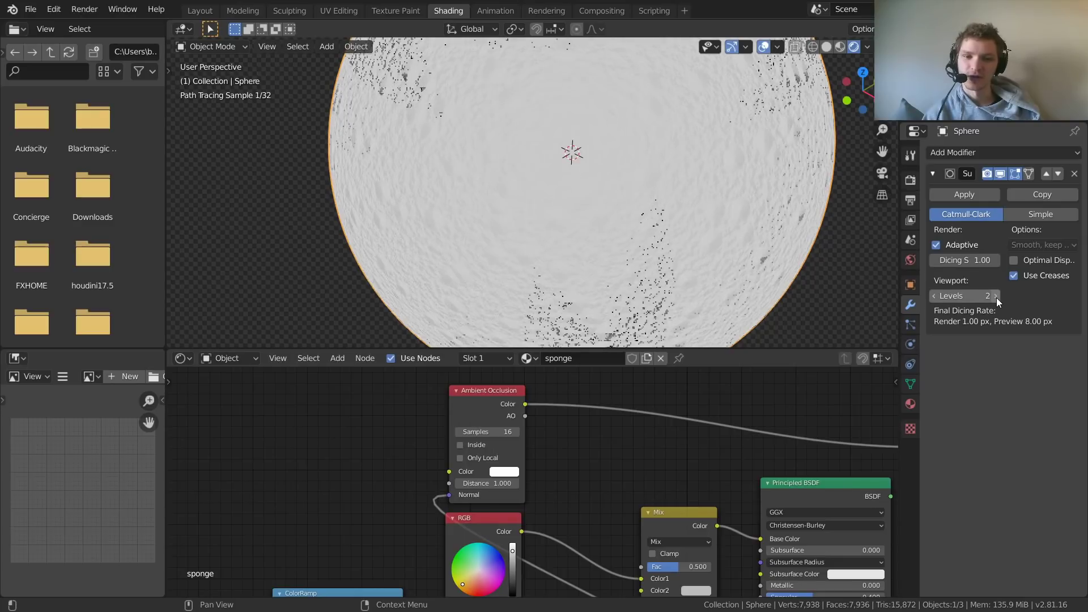
mouse_move(740, 216)
middle_mouse_down()
mouse_move(645, 242)
mouse_move(673, 203)
middle_mouse_up()
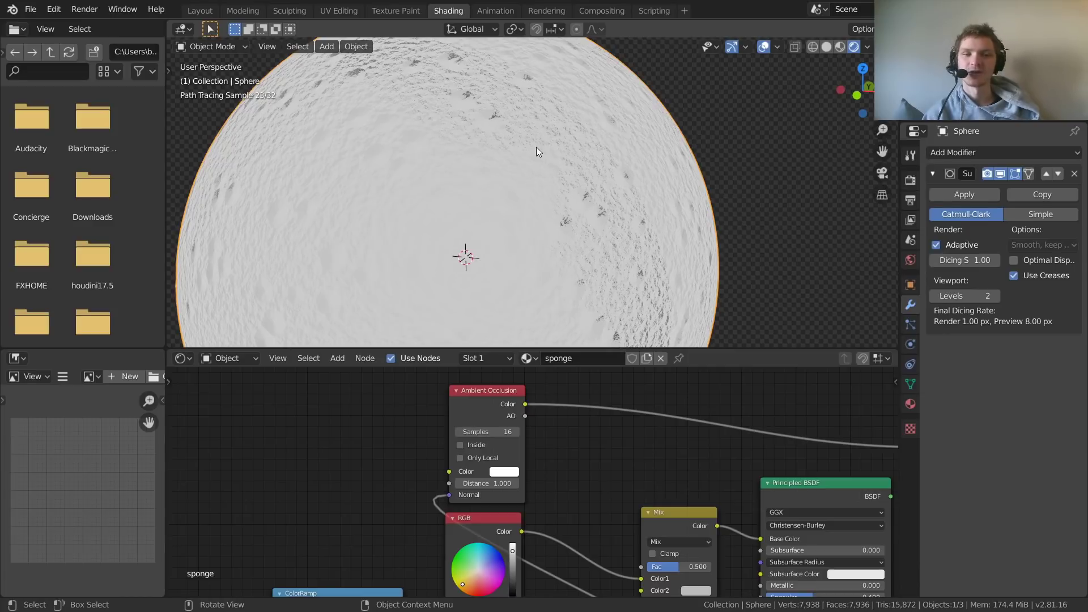
- Set the Ambient Occlusion node's samples to 32
scroll(538, 428, "up", 2)
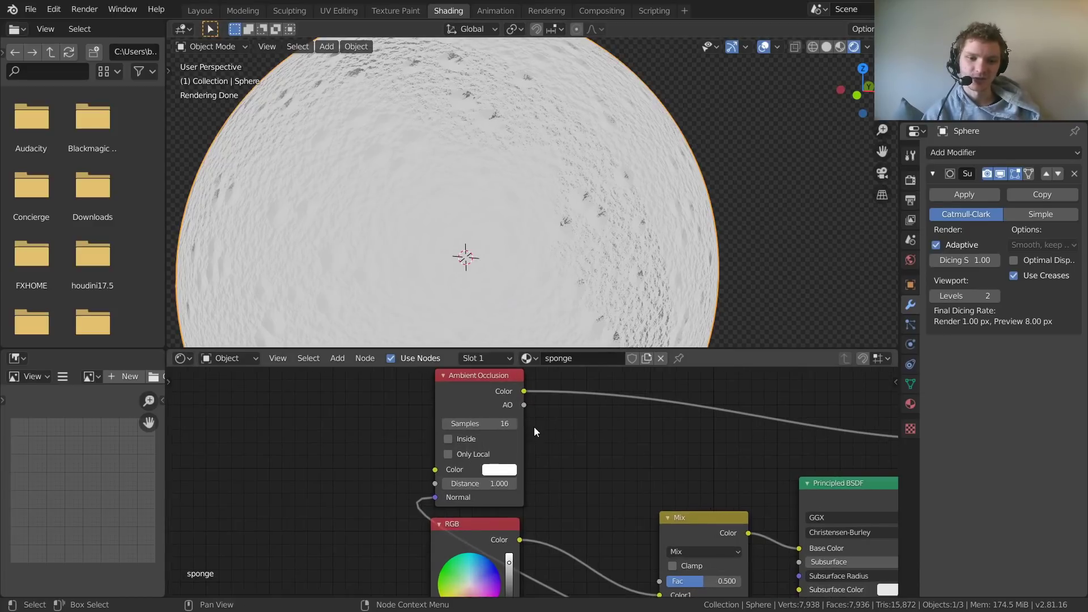
left_click(499, 418)
type("32")
key("Return")
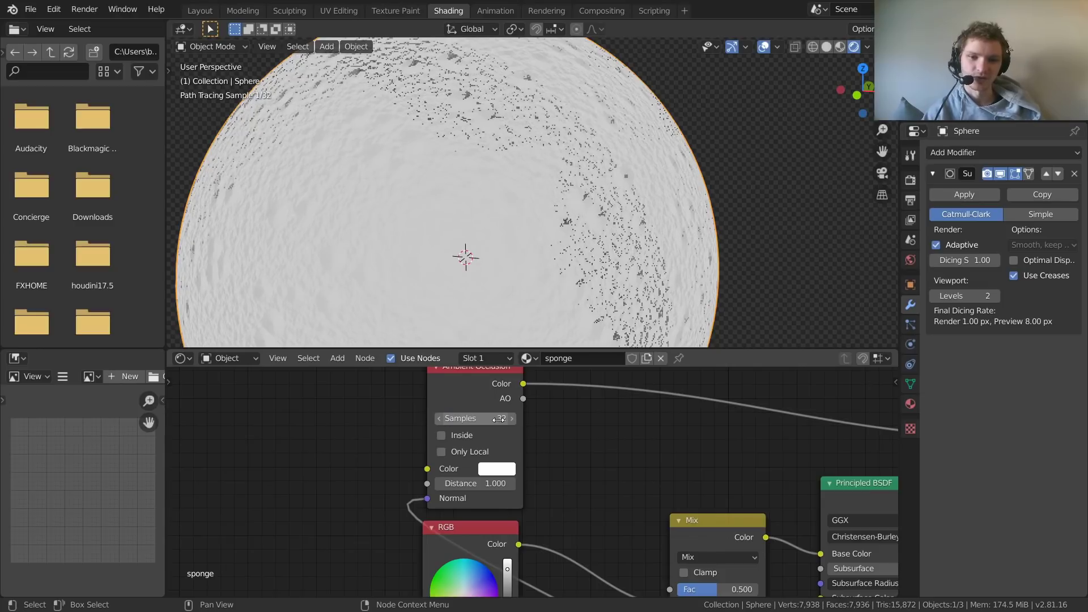
- Preview the Principled BSDF again and connect the Ambient Occlusion Color to the Mix node's Color2 input
scroll(632, 399, "down", 2)
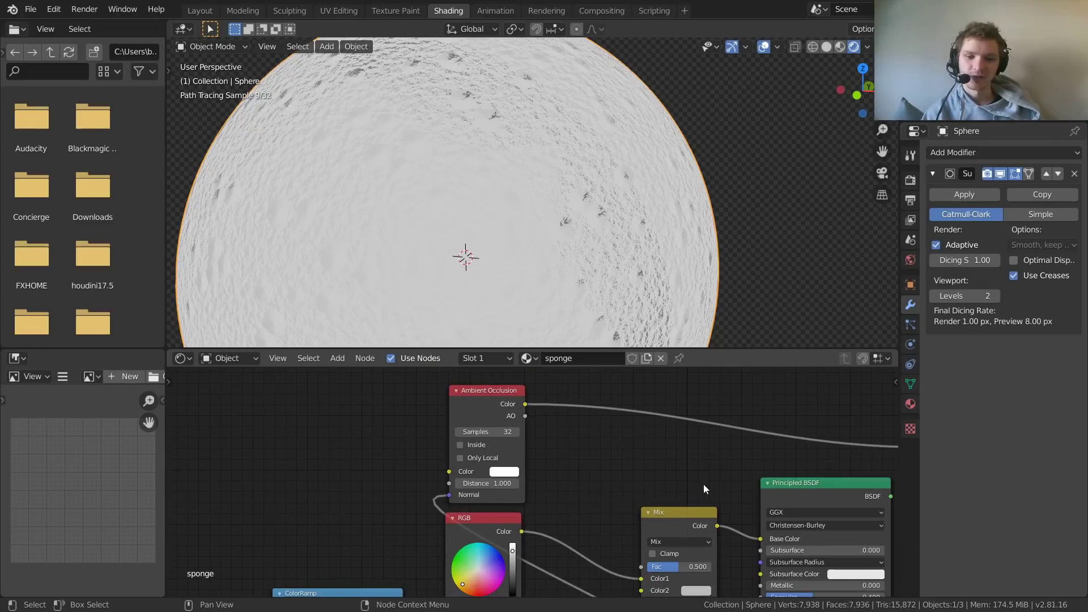
middle_click_drag(702, 484, 553, 419)
left_click(715, 432, "ctrl+shift")
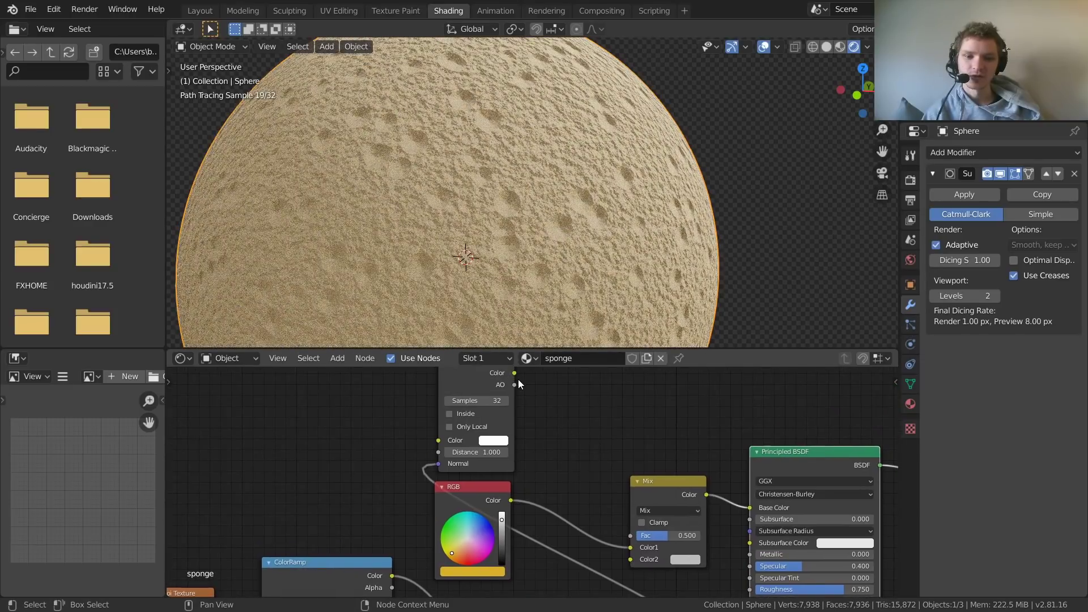
left_click_drag(514, 374, 557, 413)
left_click_drag(621, 497, 630, 558)
left_click_drag(660, 489, 645, 462)
- Change the Mix node's blending mode to Multiply and view the whole sphere
scroll(658, 487, "up", 2)
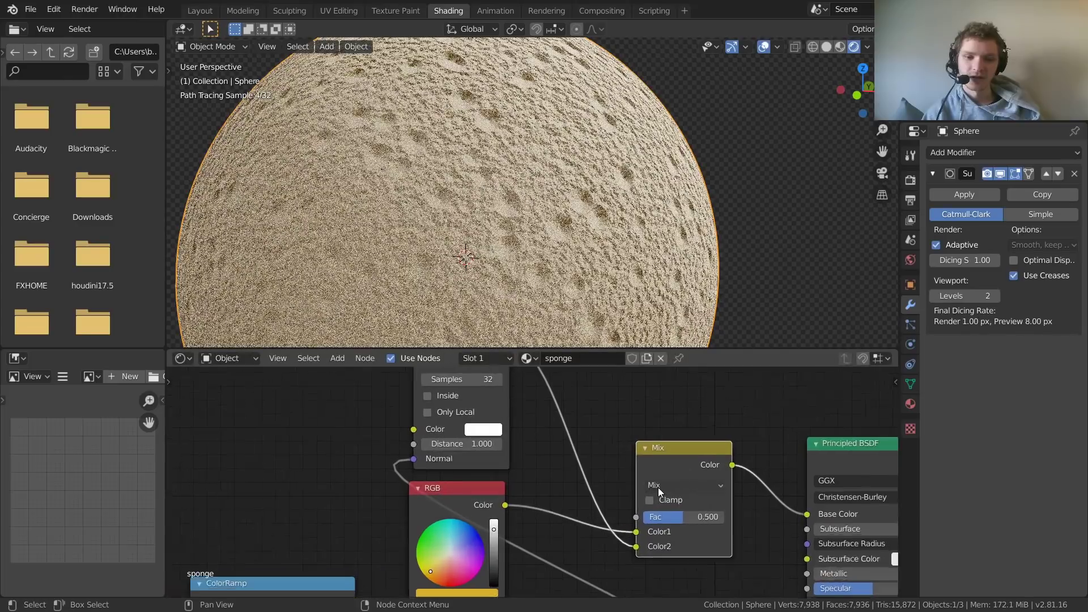
left_click(676, 486)
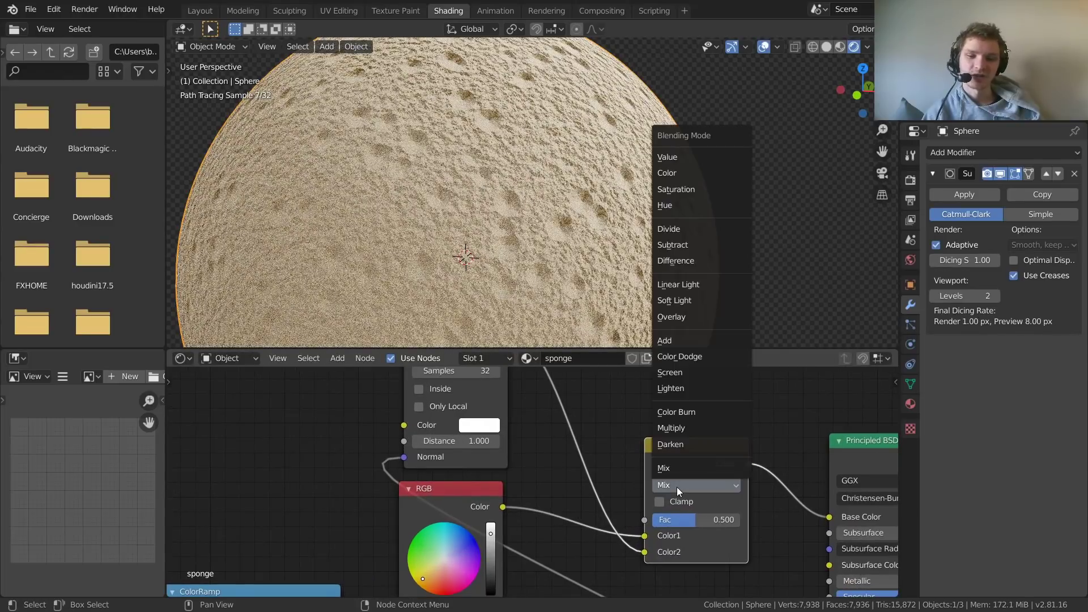
left_click(676, 429)
scroll(560, 203, "down", 4)
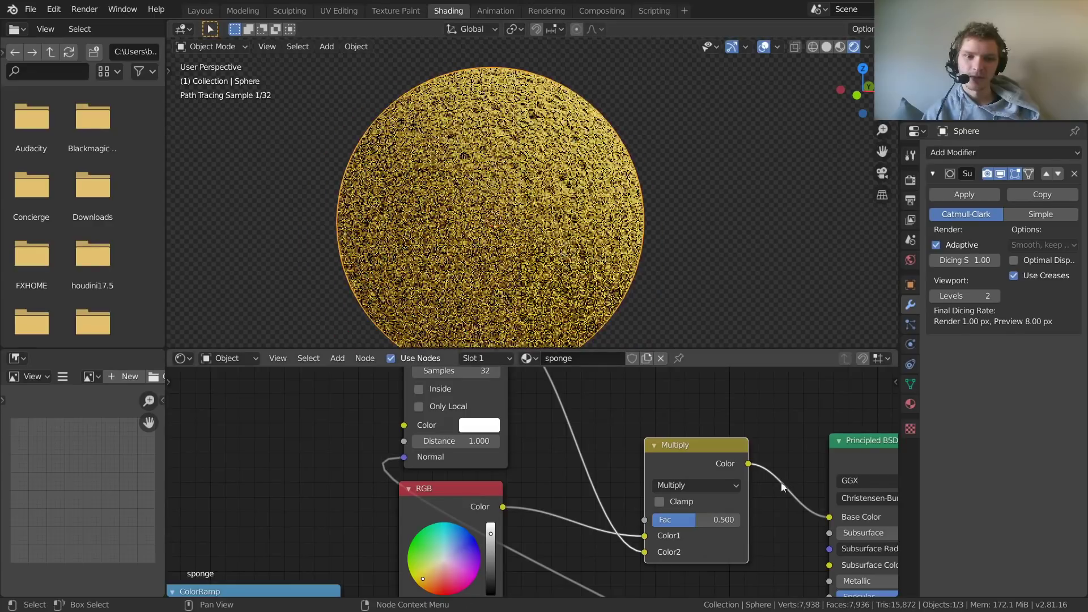
- Set the Multiply node's factor to 1.000 and view the sphere through the camera
left_click_drag(696, 519, 740, 519)
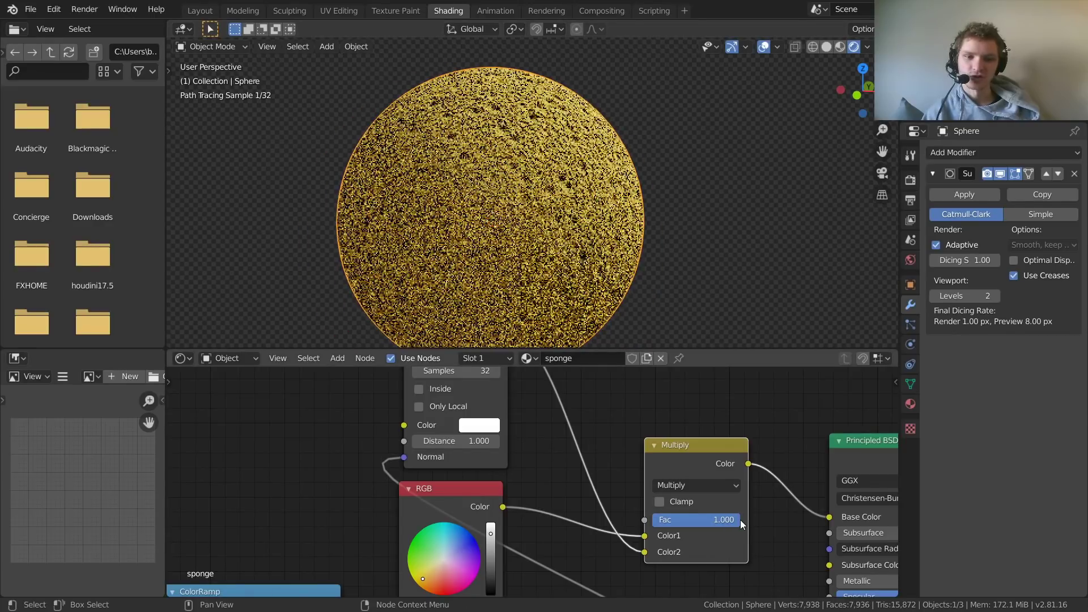
left_click(883, 182)
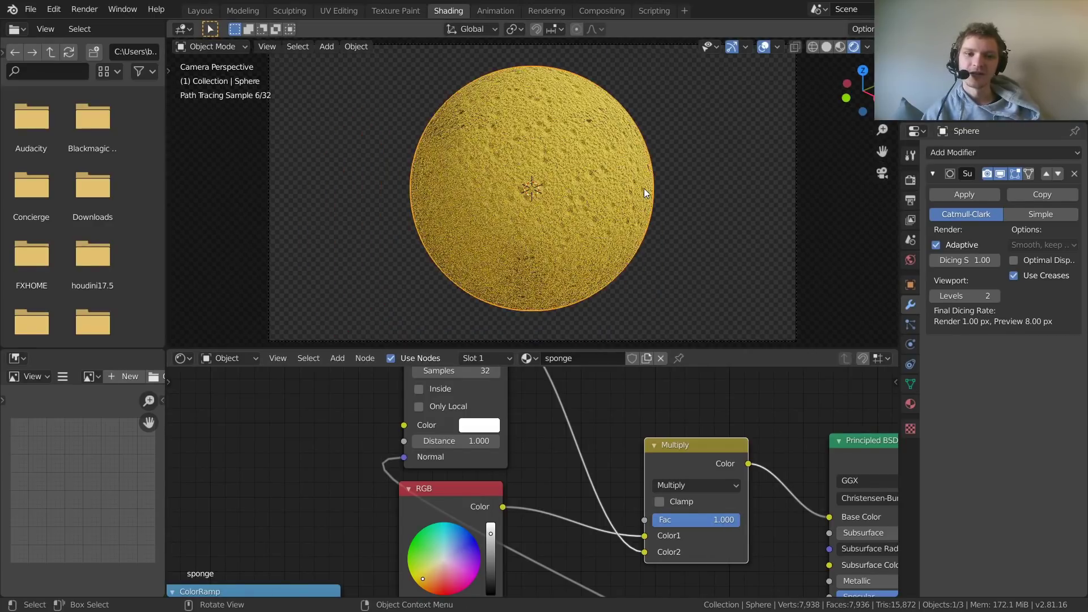
left_click_drag(698, 450, 713, 438)
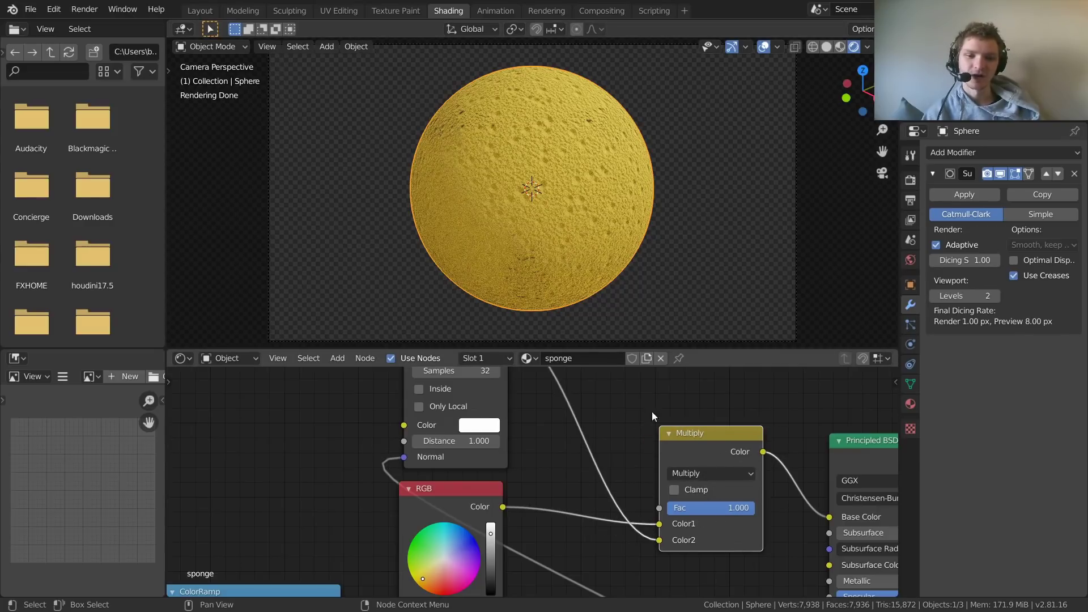
- Insert a Math node between the Ambient Occlusion Color and the Multiply node's Color2 and set its operation to Power
middle_click_drag(570, 419, 593, 461)
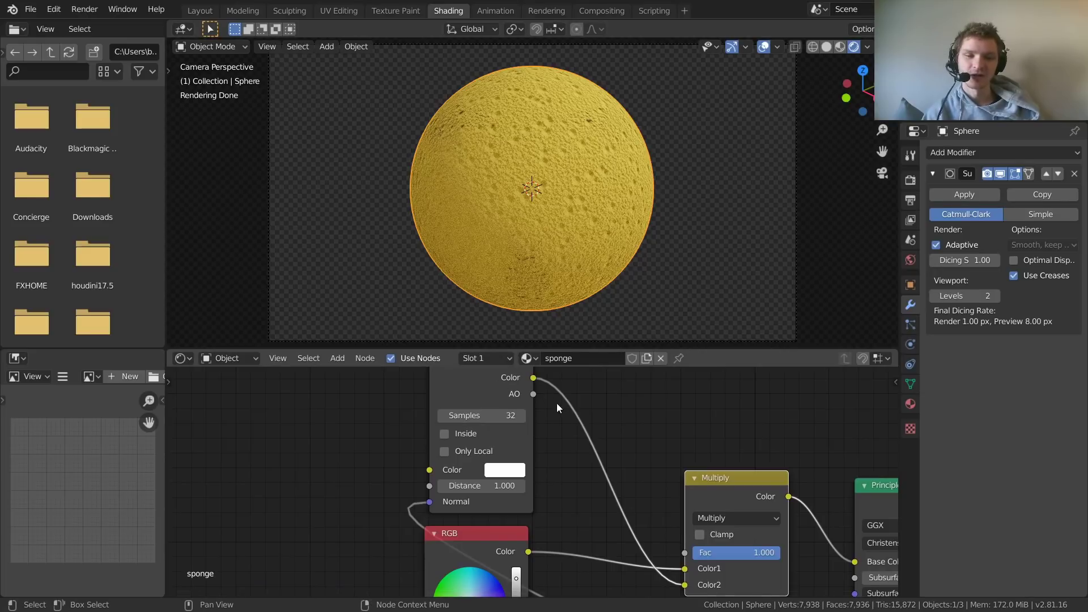
key("shift+a")
left_click(671, 401)
type("math")
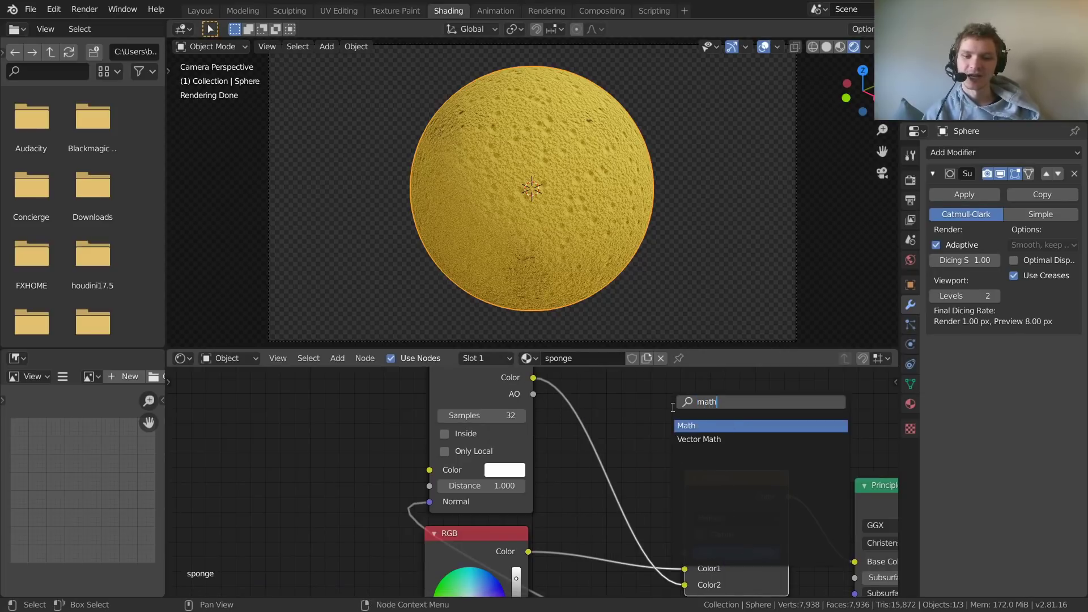
key("Return")
left_click(631, 457)
left_click(631, 461)
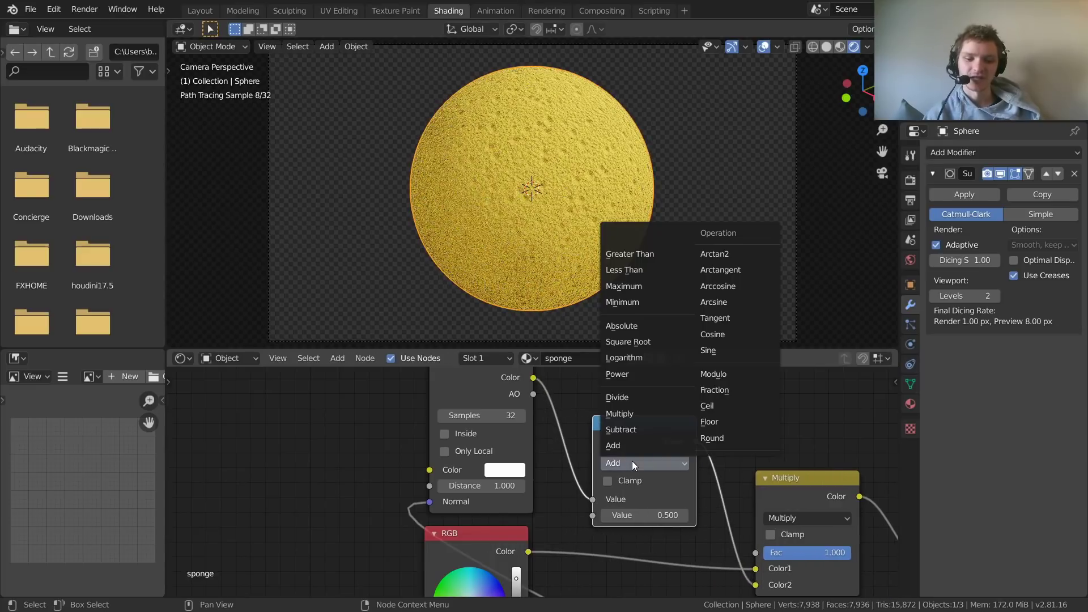
left_click(639, 395)
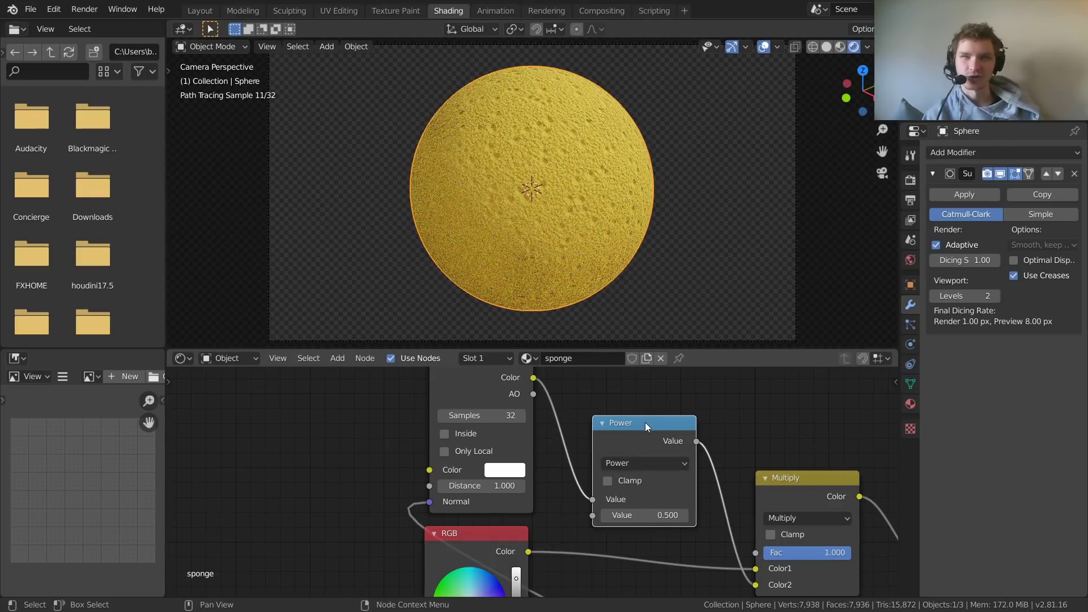
- Try exponents of 0 and 1 on the Power node and compare the occlusion darkening on the sphere
scroll(701, 451, "up", 1)
scroll(702, 450, "up", 1)
middle_click_drag(702, 451, 602, 465)
left_click(576, 539)
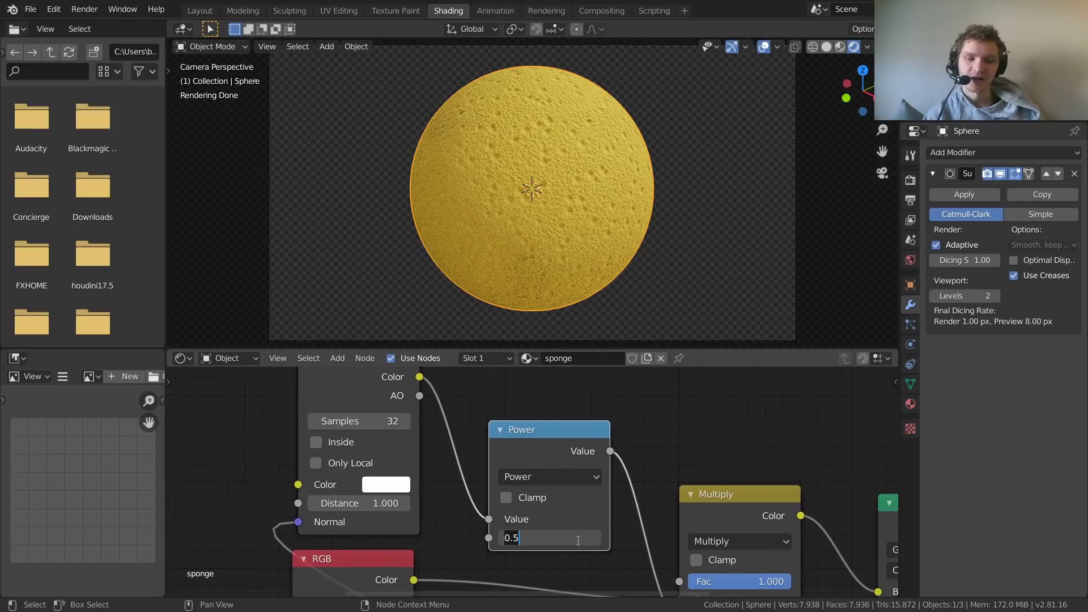
type("0")
key("Return")
scroll(532, 243, "up", 1)
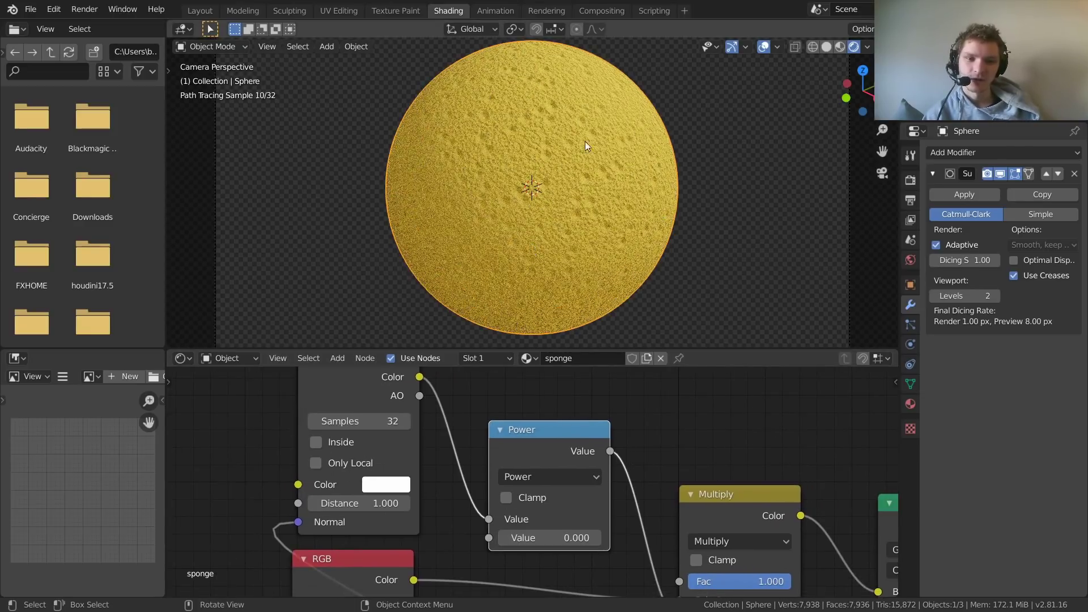
left_click(576, 538)
type("1")
key("Return")
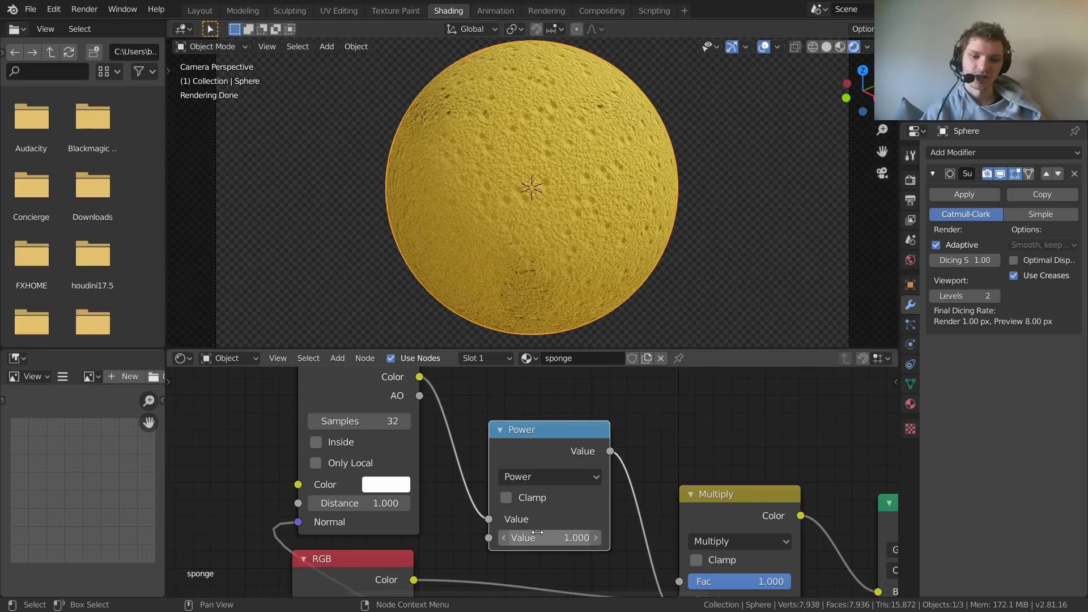
- Try an exponent of 4 on the Power node, and return it to 1
left_click(567, 537)
type("4")
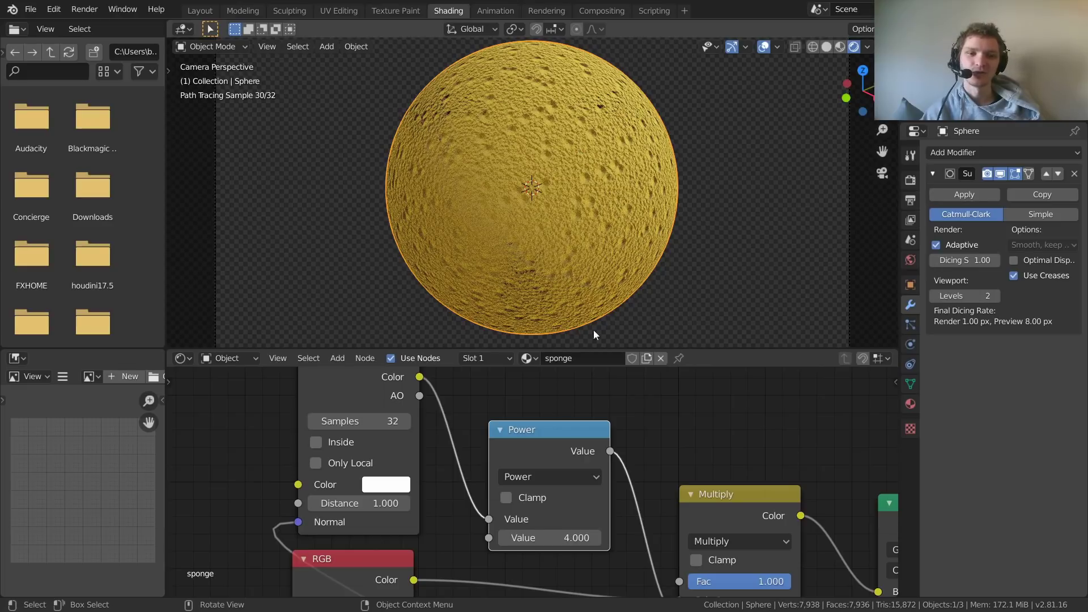
left_click(569, 539)
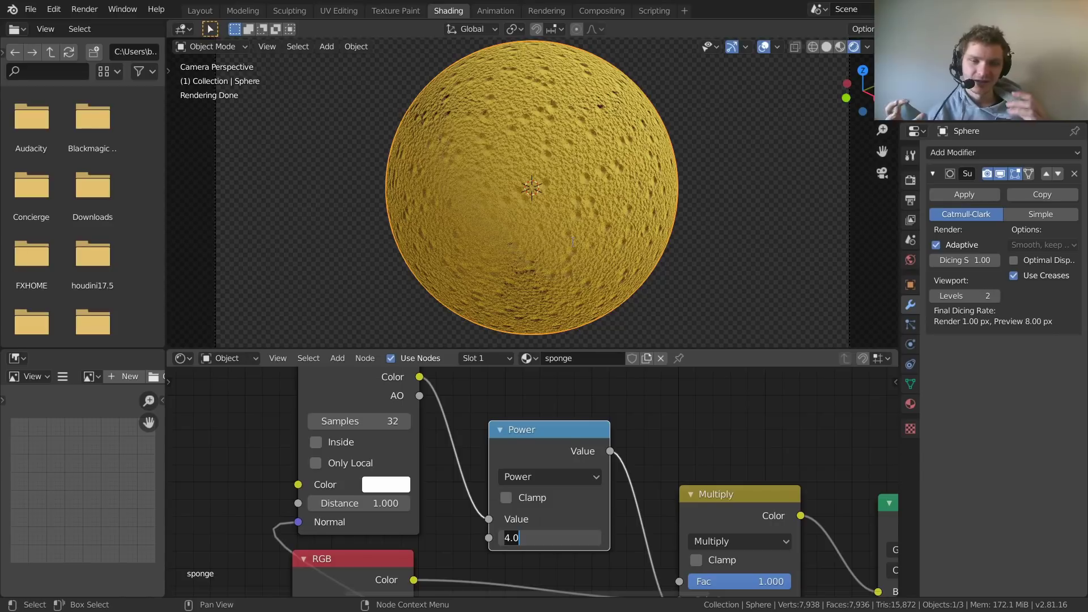
type("1")
key("Return")
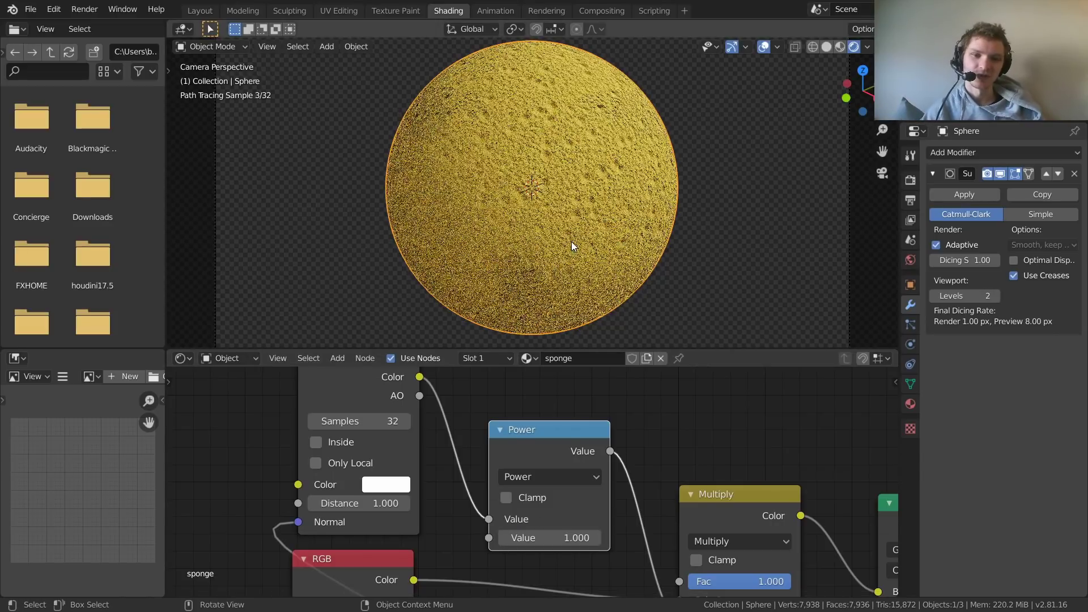
- Set the Power node's exponent to 0.6
left_click(559, 536)
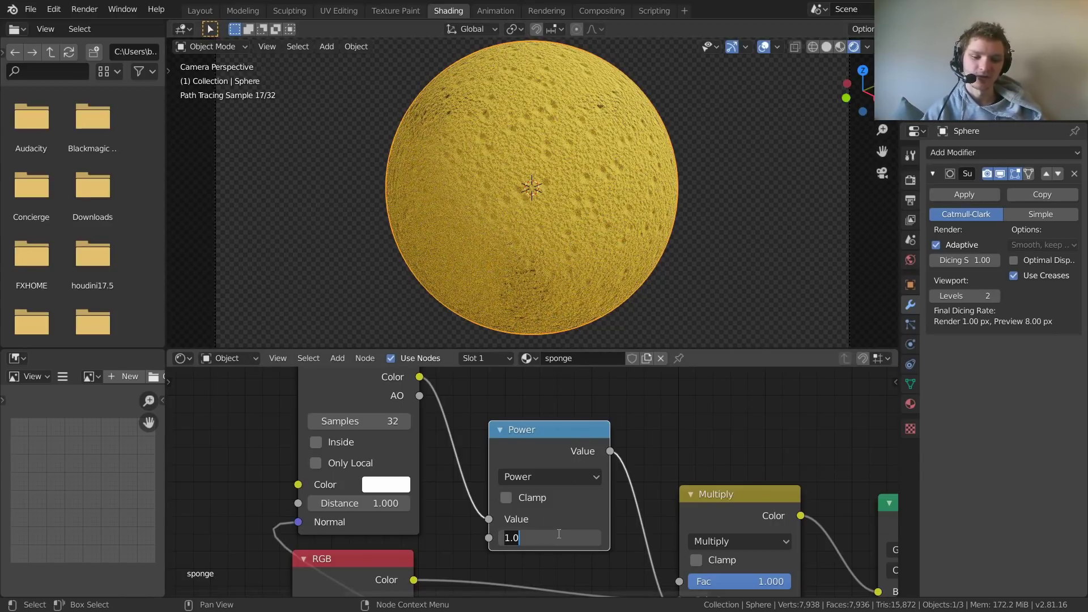
type(".6")
key("Return")
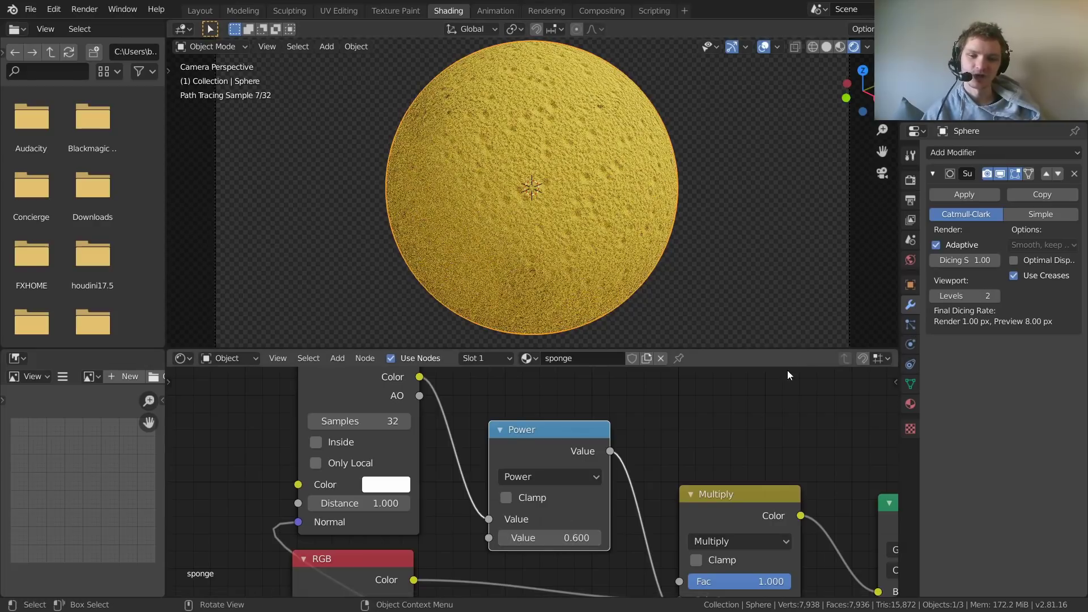
- Move the Material Output node well away from the Principled BSDF to make room for another node between them
scroll(693, 436, "down", 3)
scroll(686, 459, "down", 2)
middle_click_drag(679, 488, 556, 446)
scroll(556, 446, "up", 4)
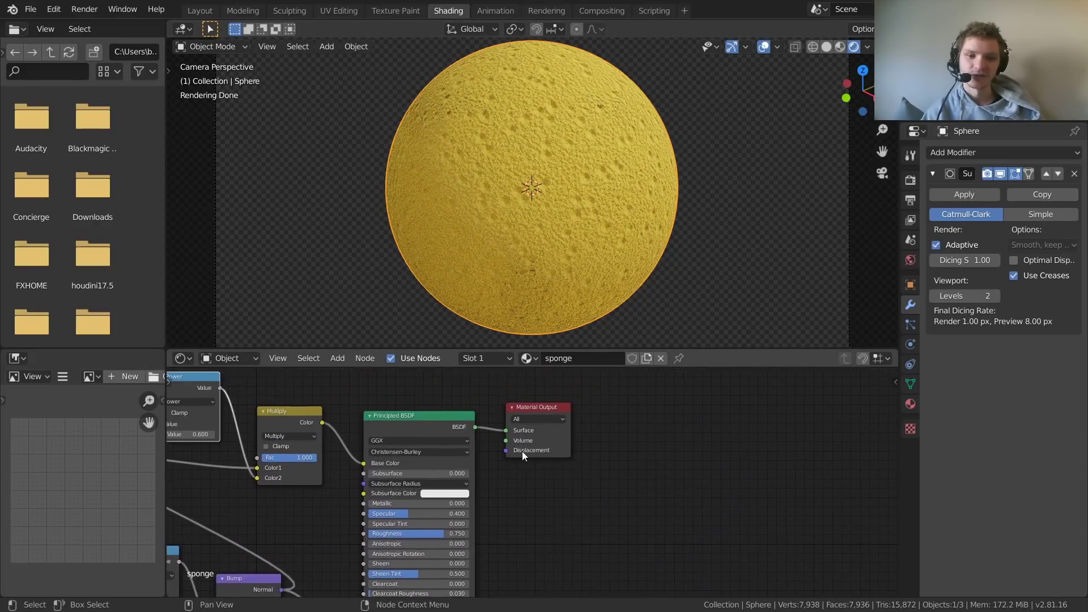
left_click_drag(533, 408, 759, 444)
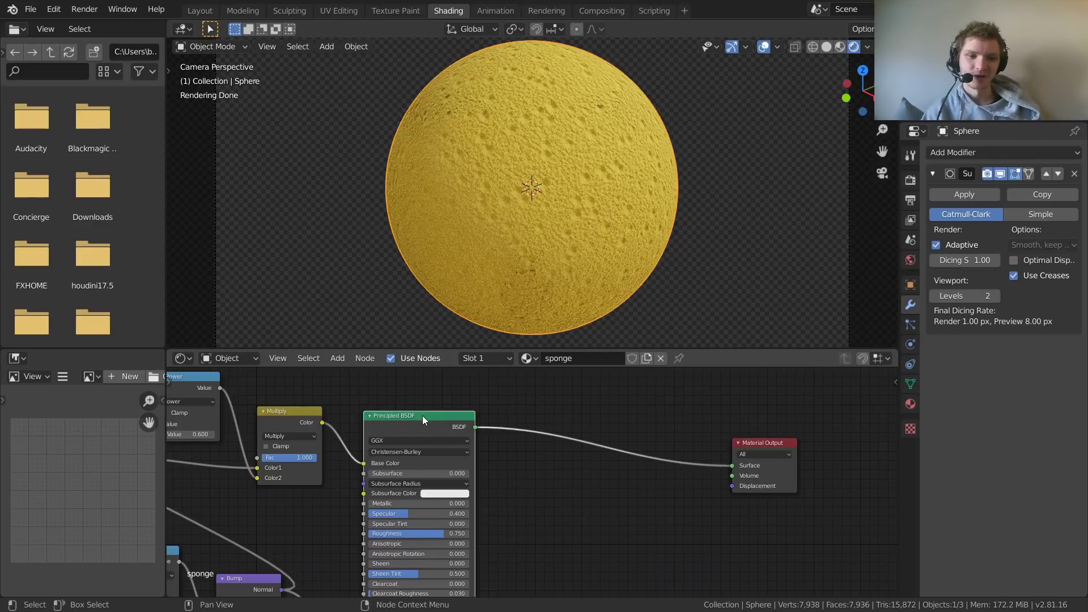
left_click_drag(423, 416, 408, 382)
scroll(460, 444, "down", 3)
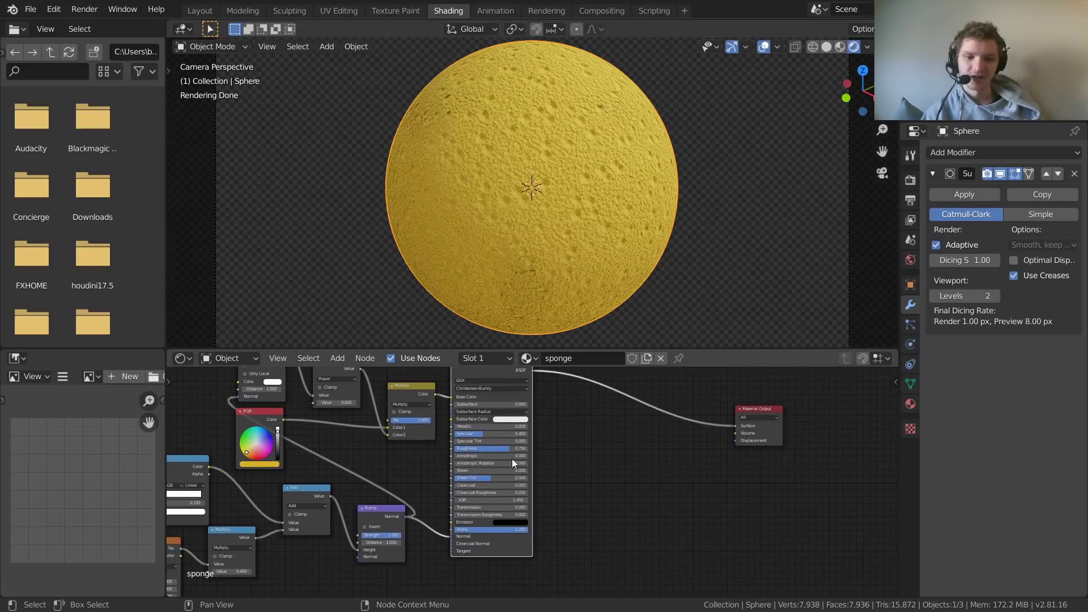
- Add a Displacement node between the Principled BSDF and the Material Output
key("shift+a")
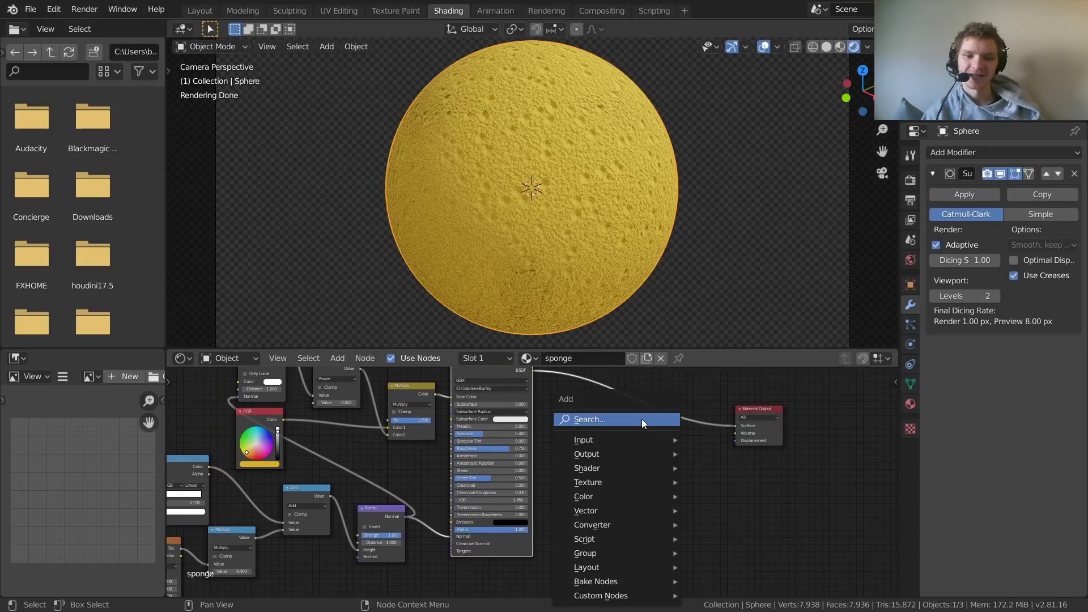
left_click(642, 419)
type("disp")
key("Return")
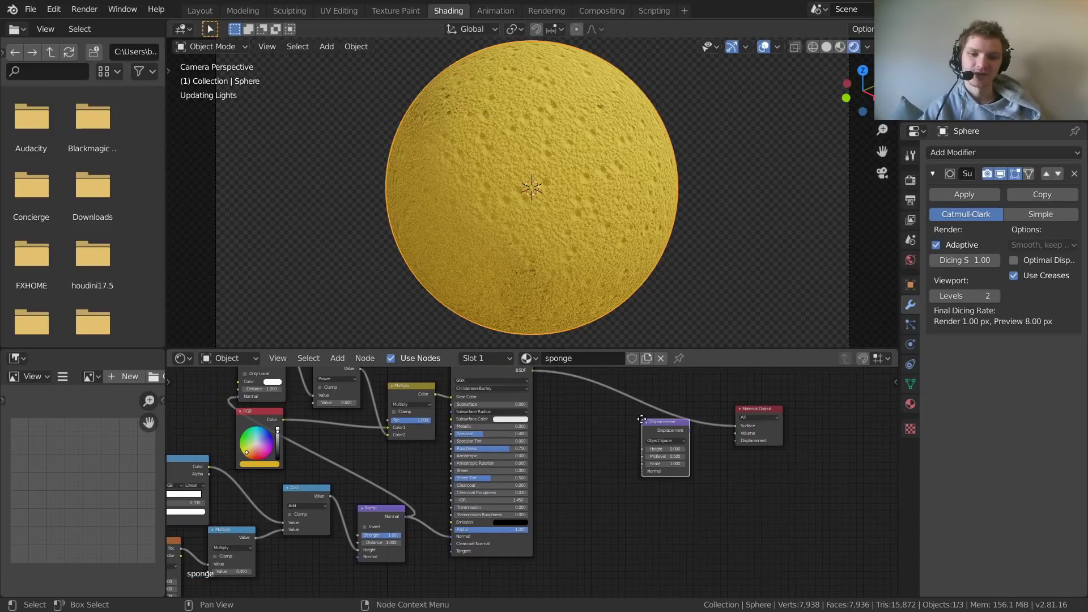
left_click(610, 469)
- Connect the Displacement node to the Material Output's Displacement input and feed its Height from the Add node's Value
scroll(521, 485, "up", 2)
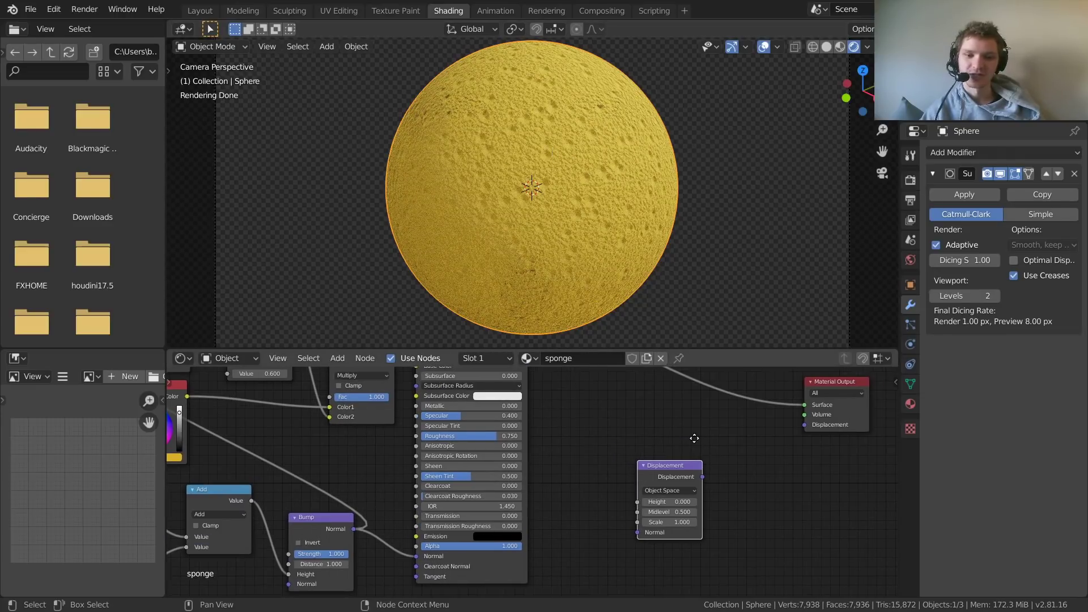
middle_click_drag(692, 440, 600, 435)
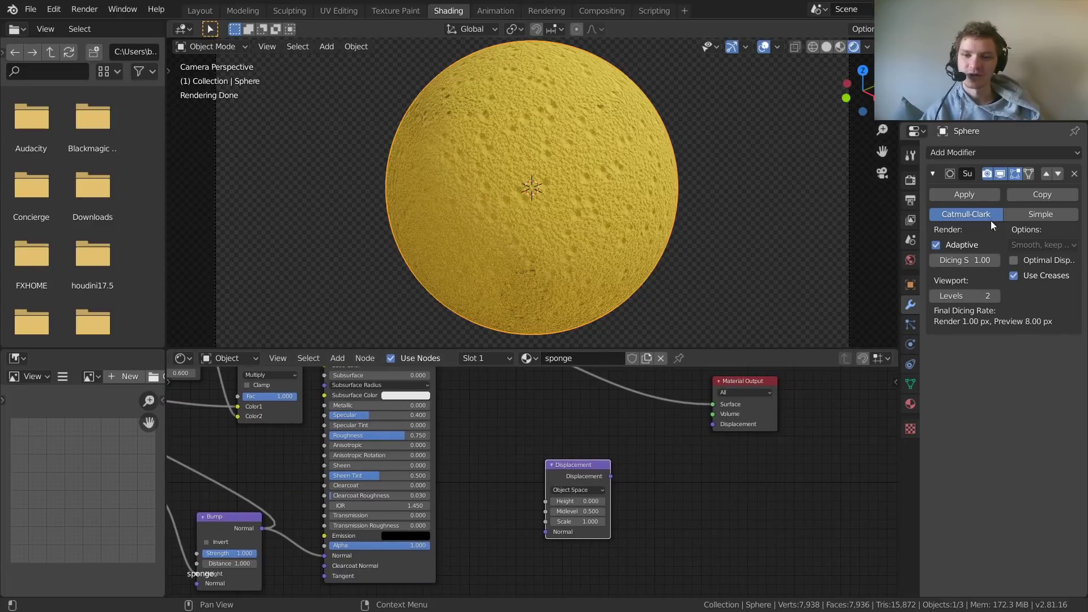
scroll(665, 470, "up", 2)
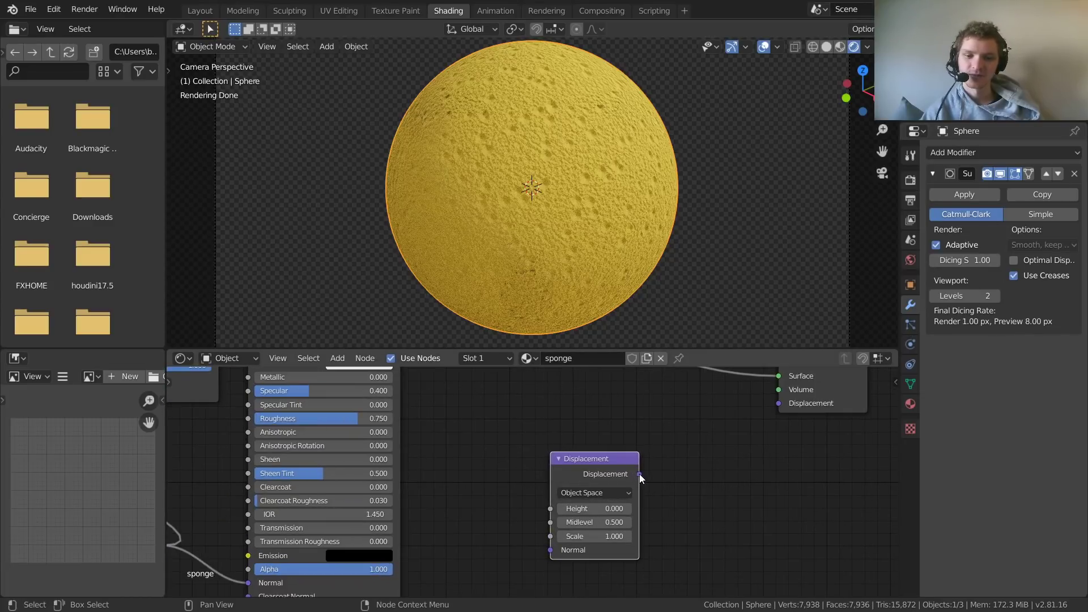
left_click_drag(639, 474, 779, 403)
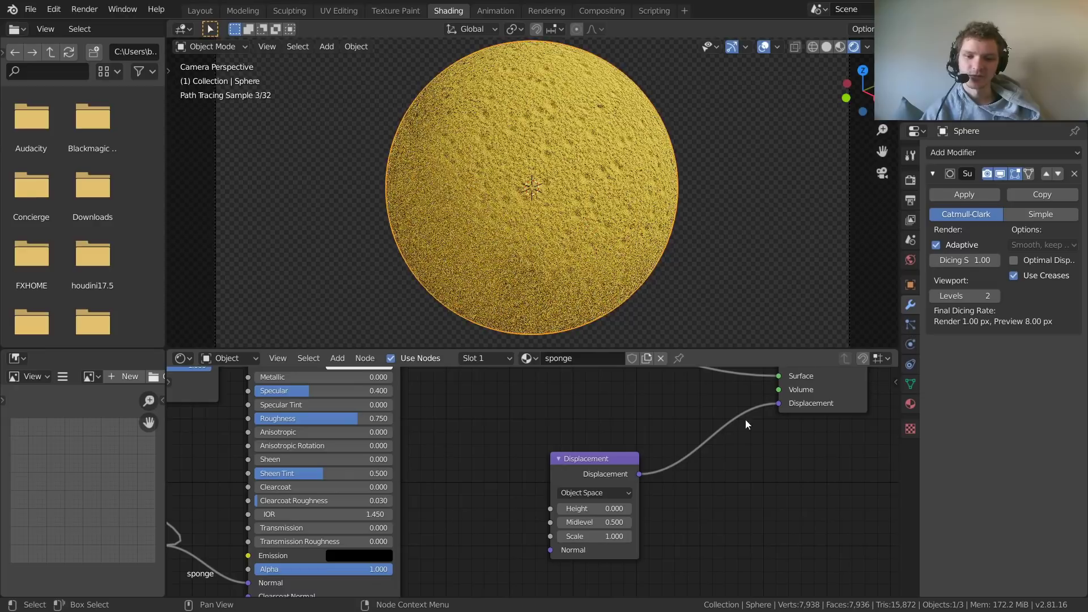
middle_click_drag(586, 529, 772, 417)
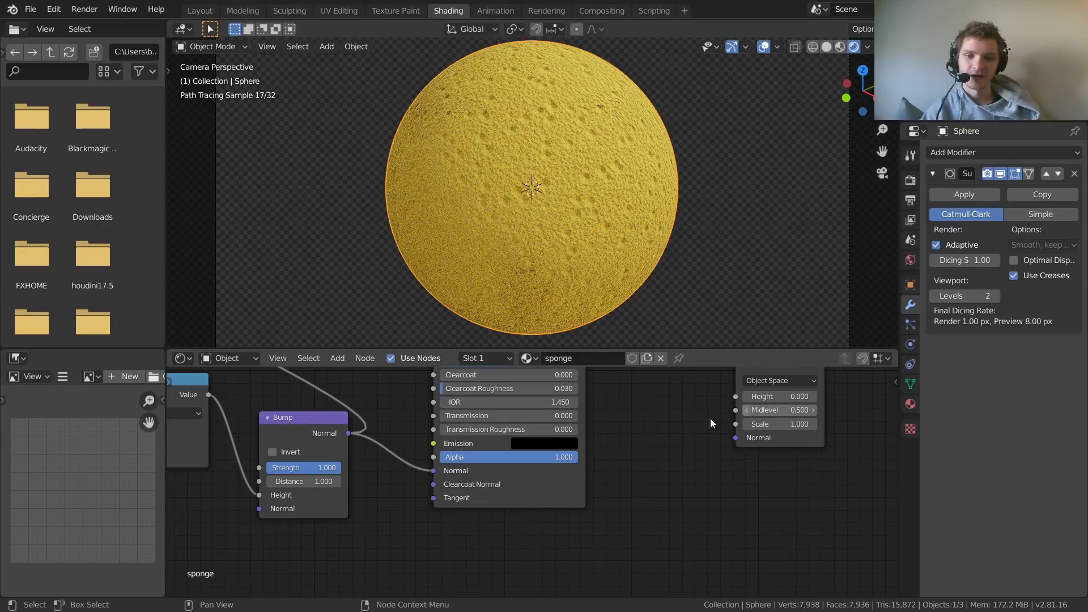
middle_click_drag(179, 406, 282, 433)
left_click_drag(312, 423, 839, 427)
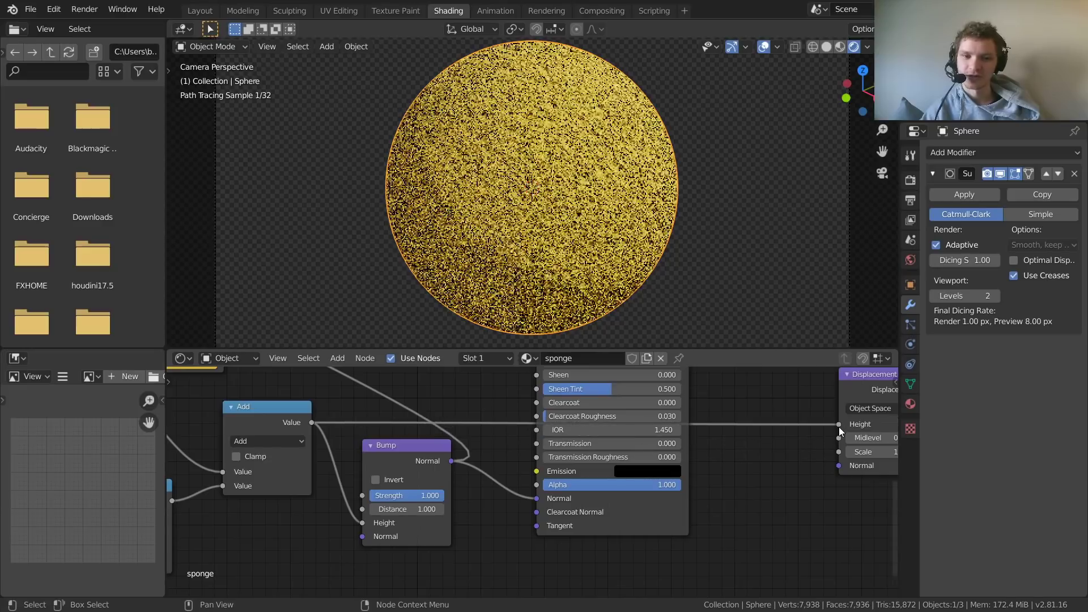
middle_click_drag(839, 427, 612, 485)
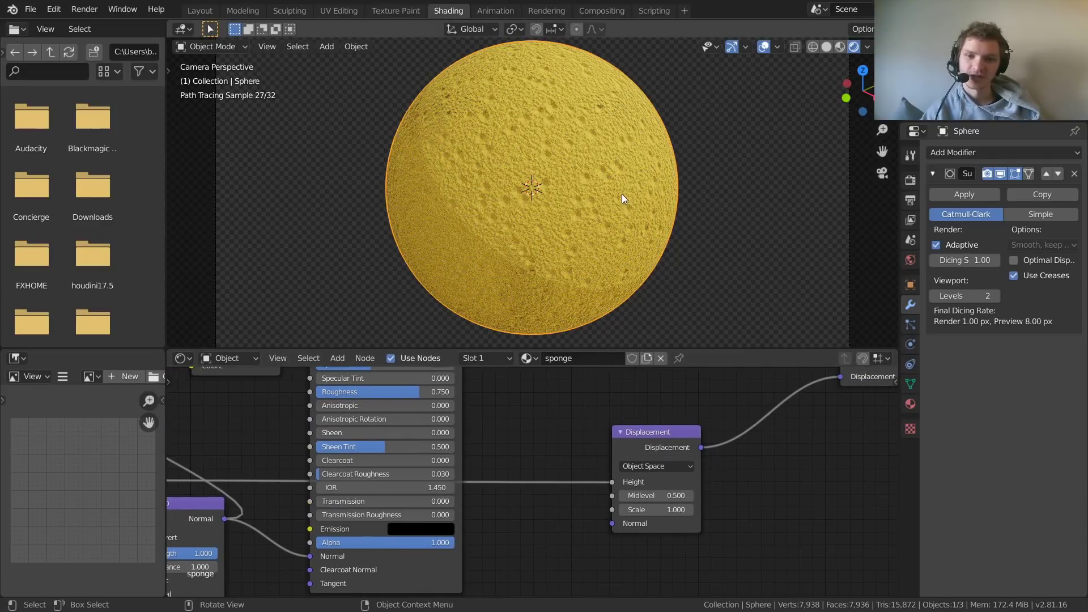
- Change the sponge material's surface displacement method to Displacement and Bump
left_click(916, 404)
scroll(971, 355, "down", 10)
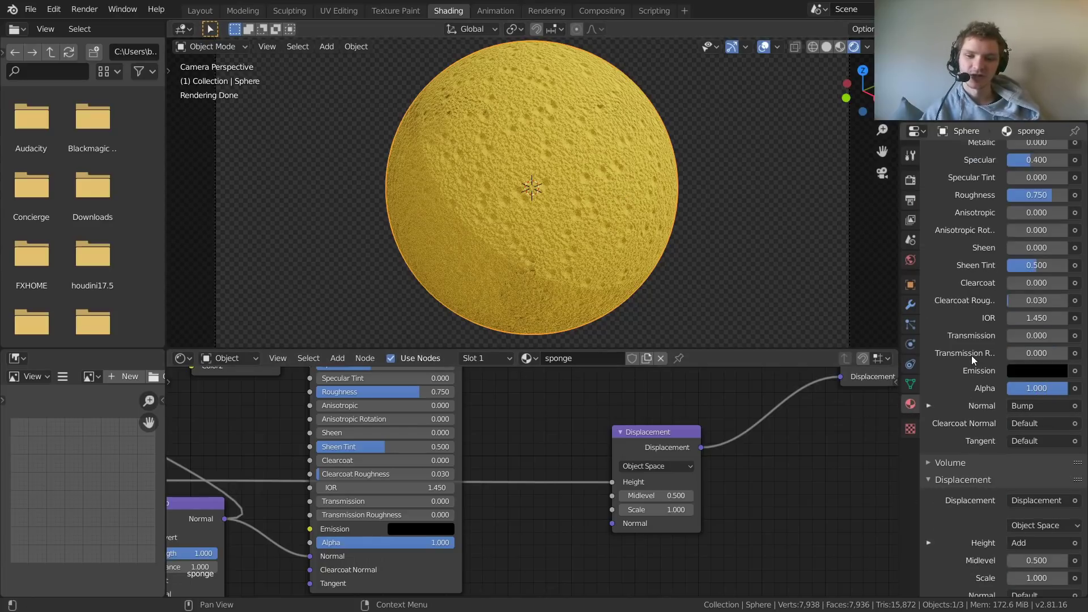
left_click(952, 572)
scroll(978, 505, "down", 6)
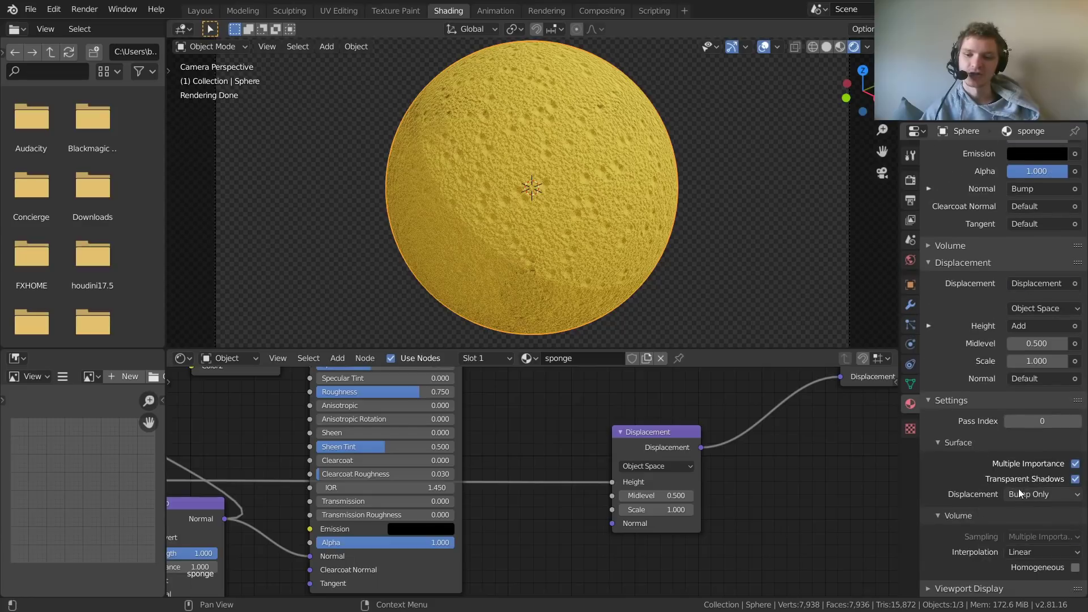
left_click(1032, 495)
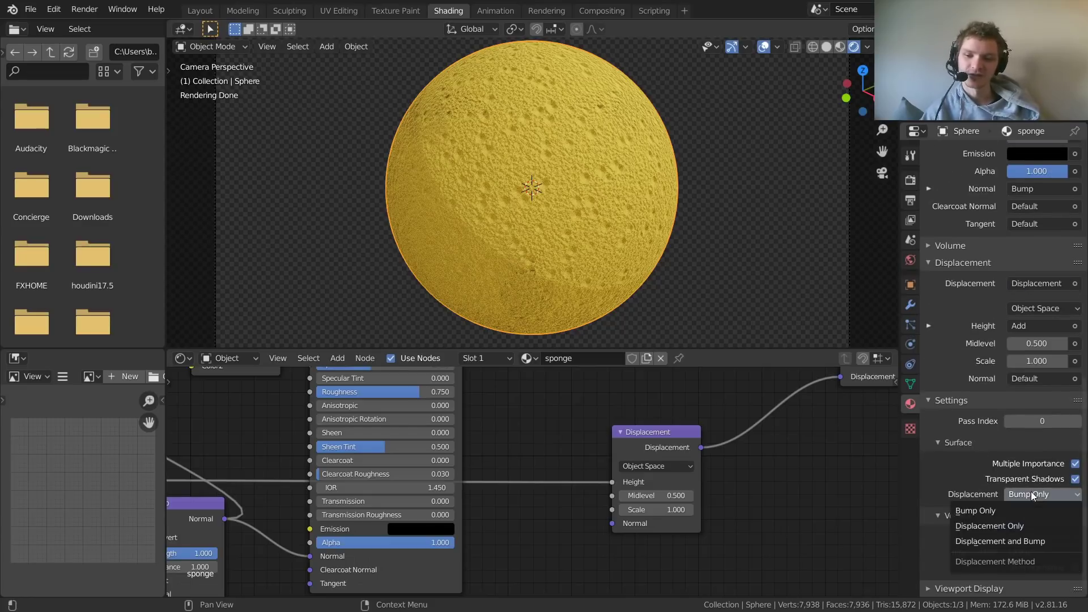
left_click(997, 541)
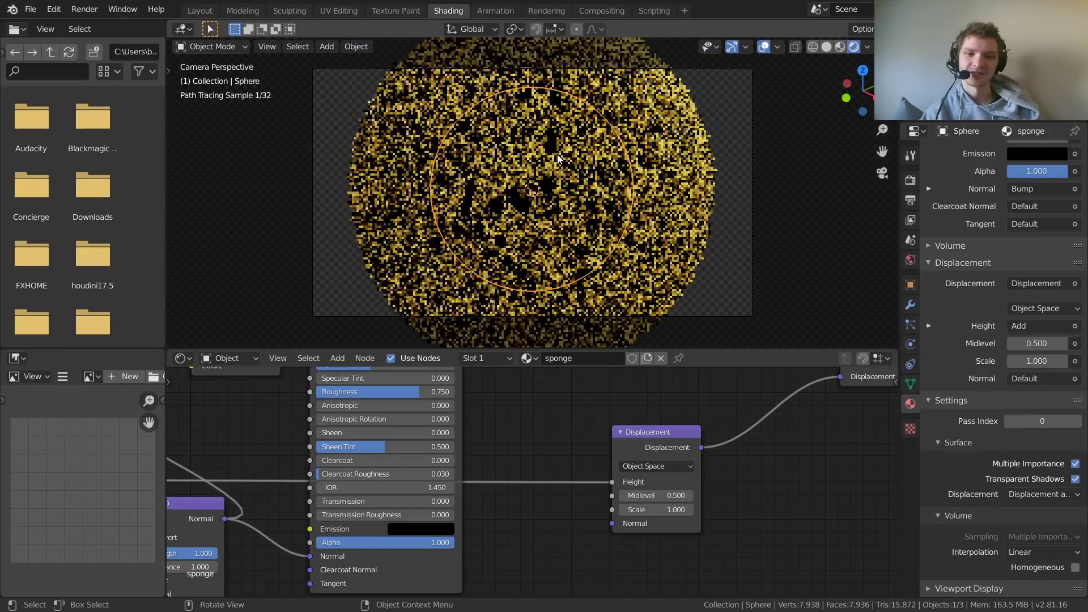
- Set the Displacement node's Scale to 0.1 and its Midlevel to 1
scroll(559, 159, "down", 2)
scroll(652, 476, "up", 1)
left_click(688, 517)
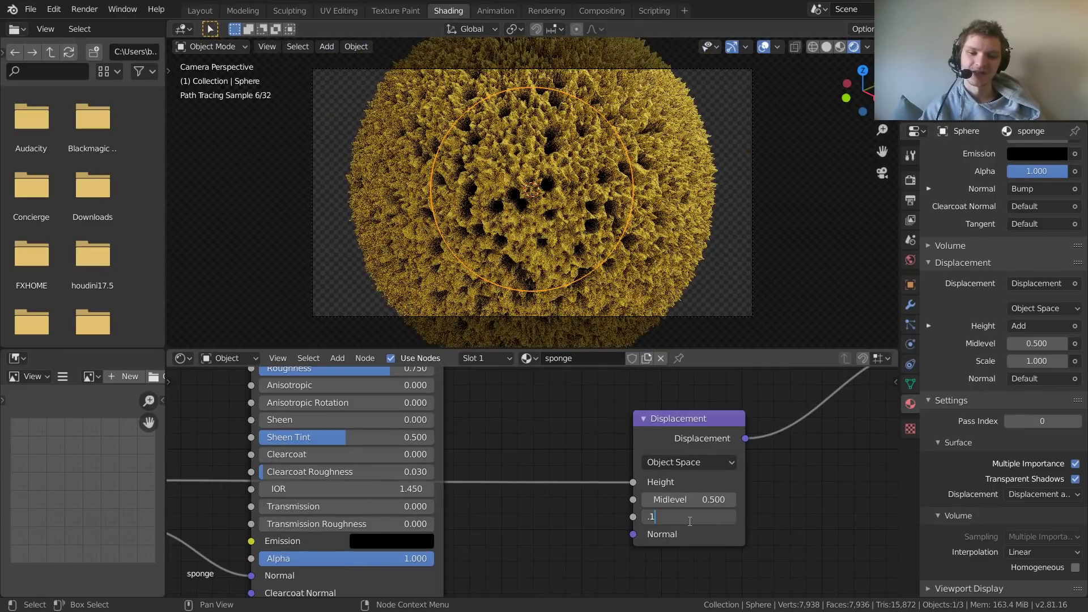
type(".1")
key("Return")
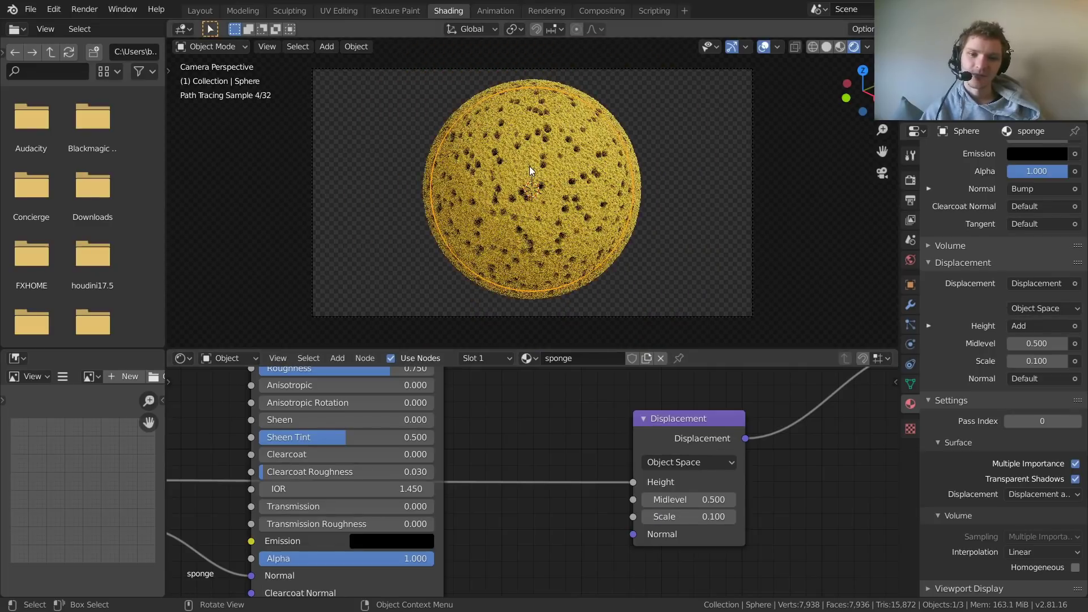
left_click(721, 502)
type("1")
key("Return")
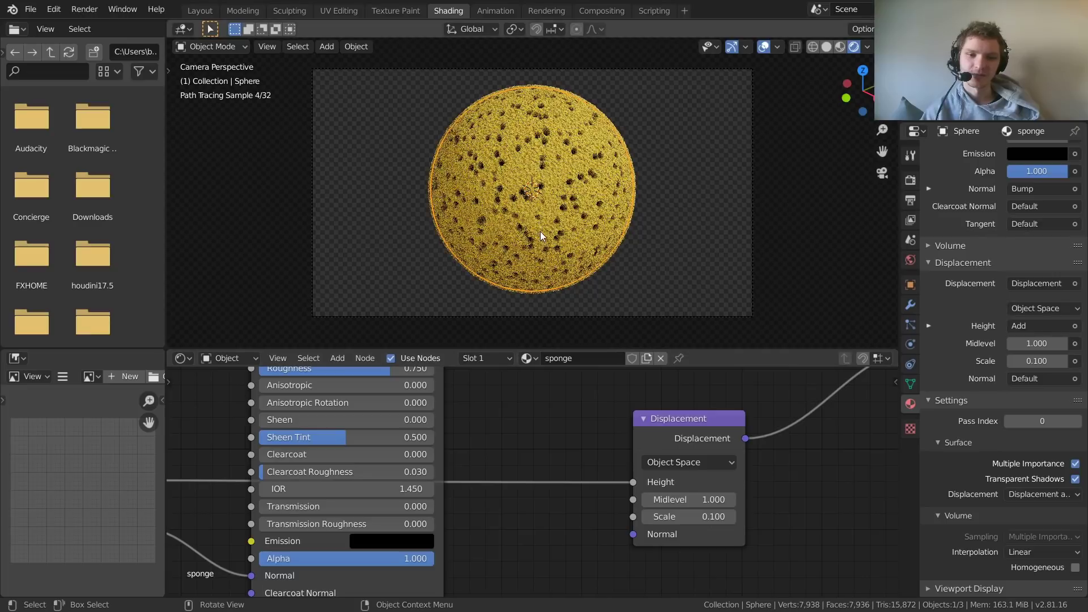
middle_click_drag(803, 395, 637, 480)
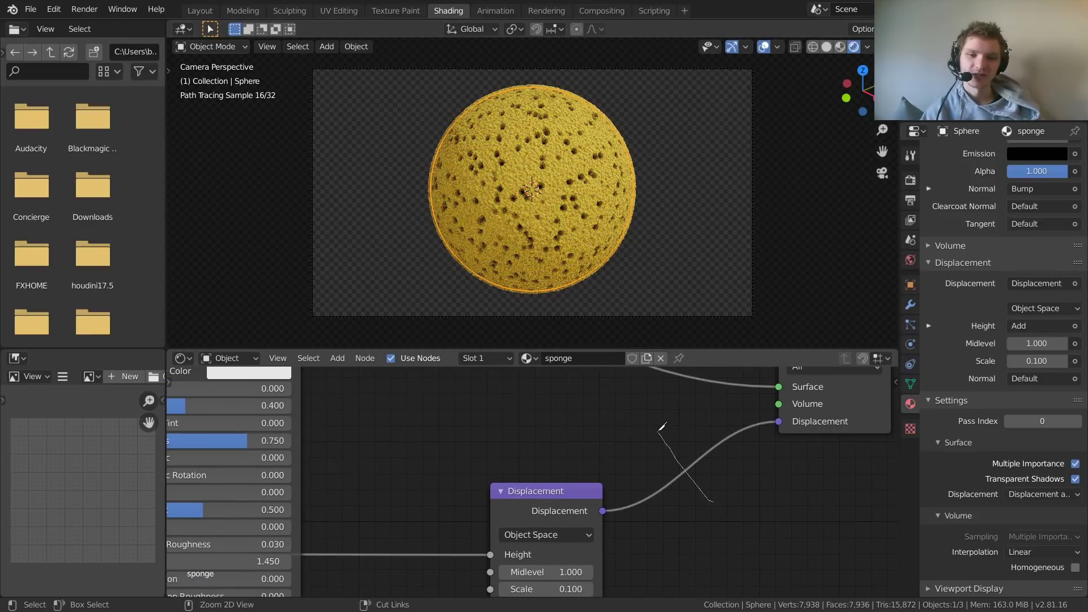
- Temporarily cut the Displacement node's link to the Material Output, and reconnect it to compare the sphere's surface with and without displacement
right_click_drag(660, 428, 659, 430, "ctrl")
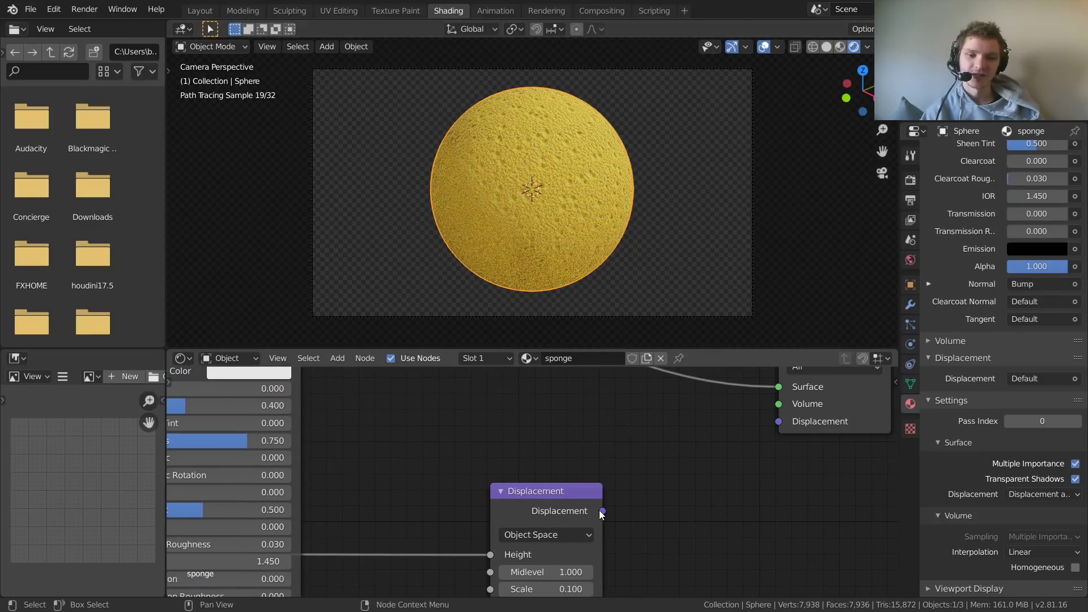
left_click_drag(602, 511, 779, 421)
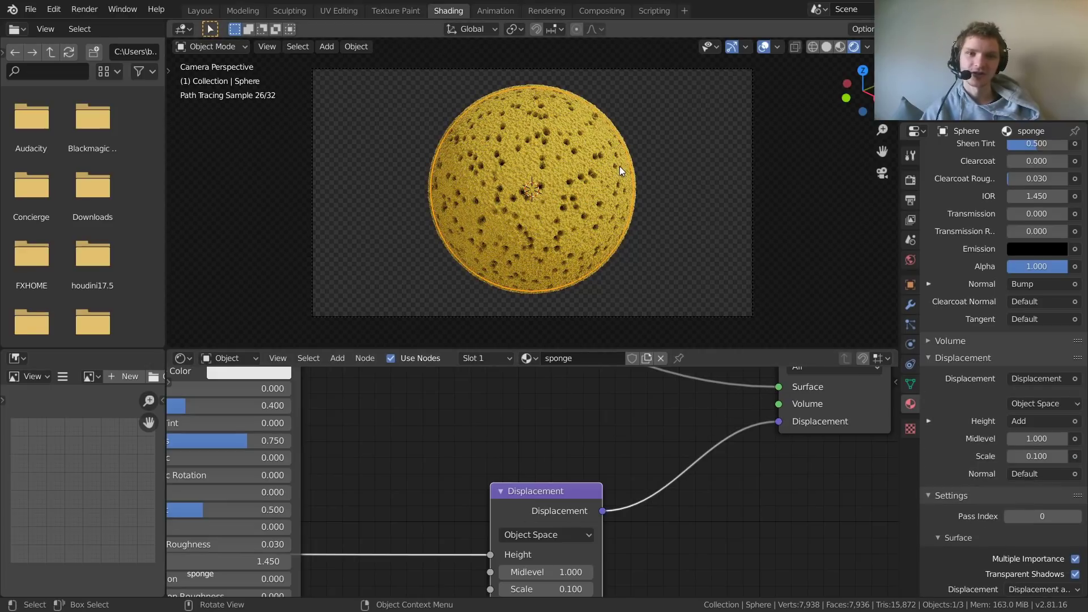
scroll(584, 430, "up", 2)
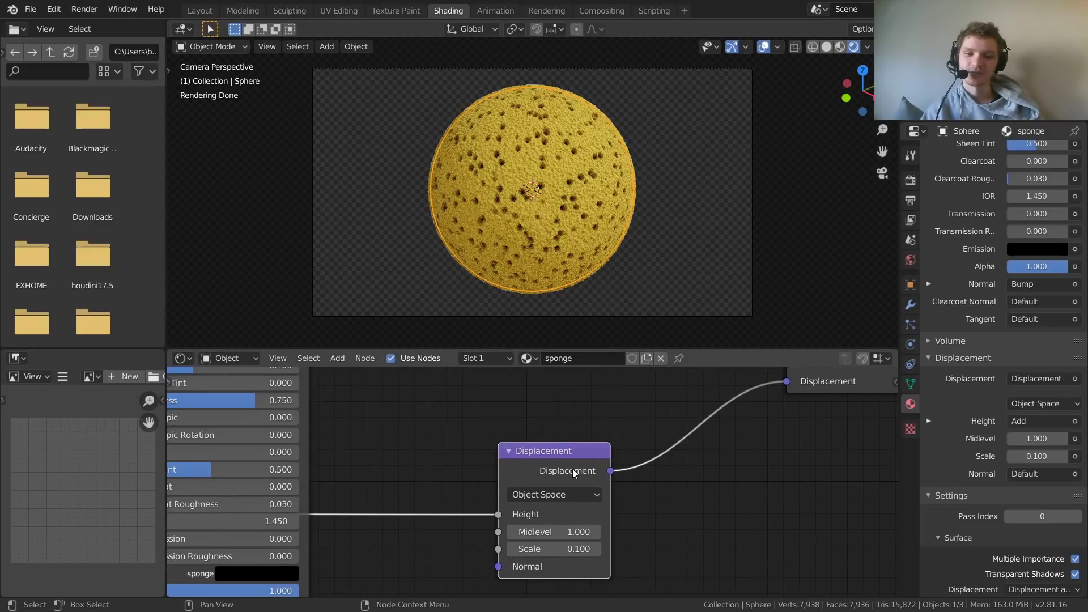
- Halve the Displacement node's Scale to 0.05
middle_click_drag(338, 397, 378, 488)
scroll(646, 471, "up", 2)
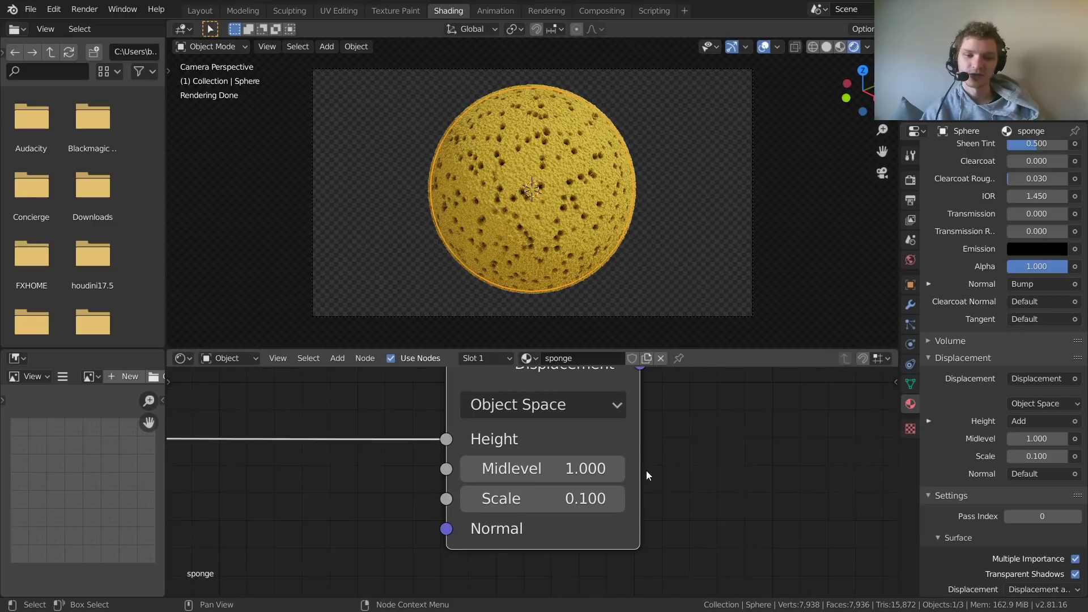
scroll(691, 473, "up", 1)
middle_click_drag(709, 476, 658, 493)
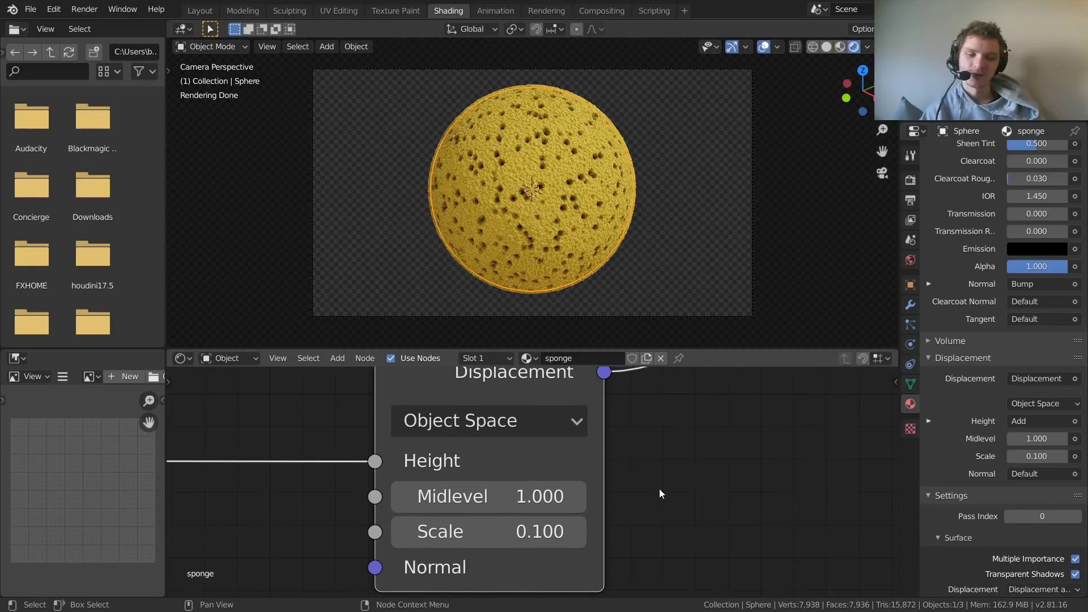
scroll(640, 481, "down", 2)
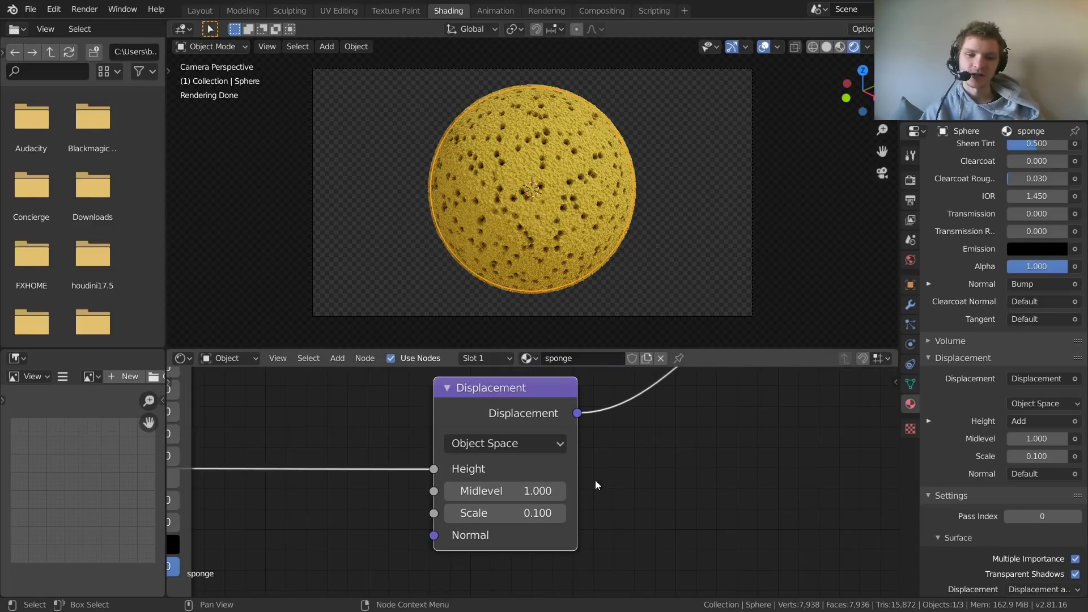
left_click(534, 513)
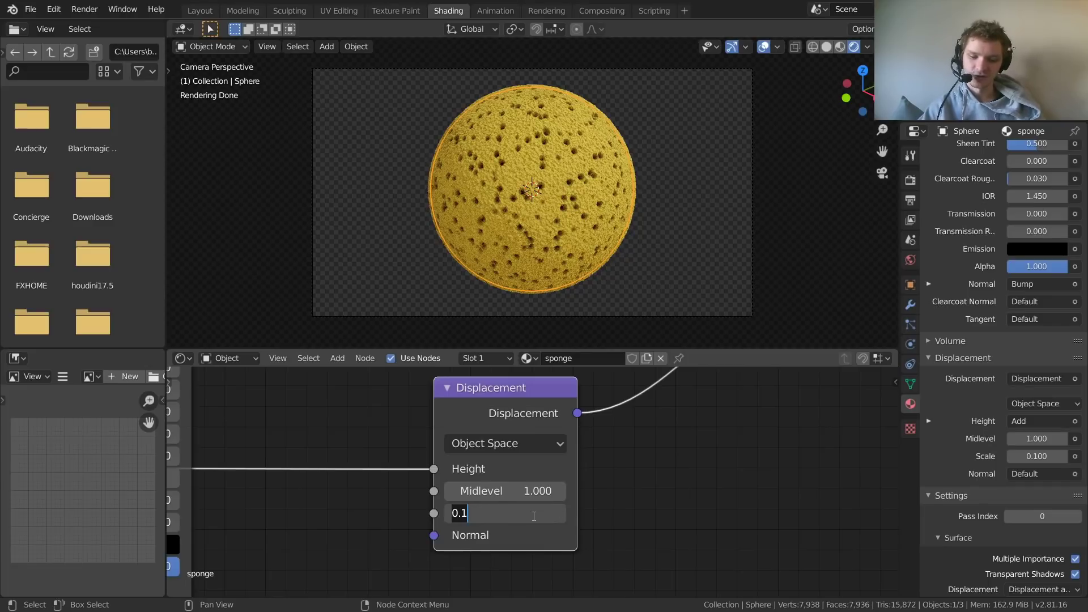
type("/2")
key("Return")
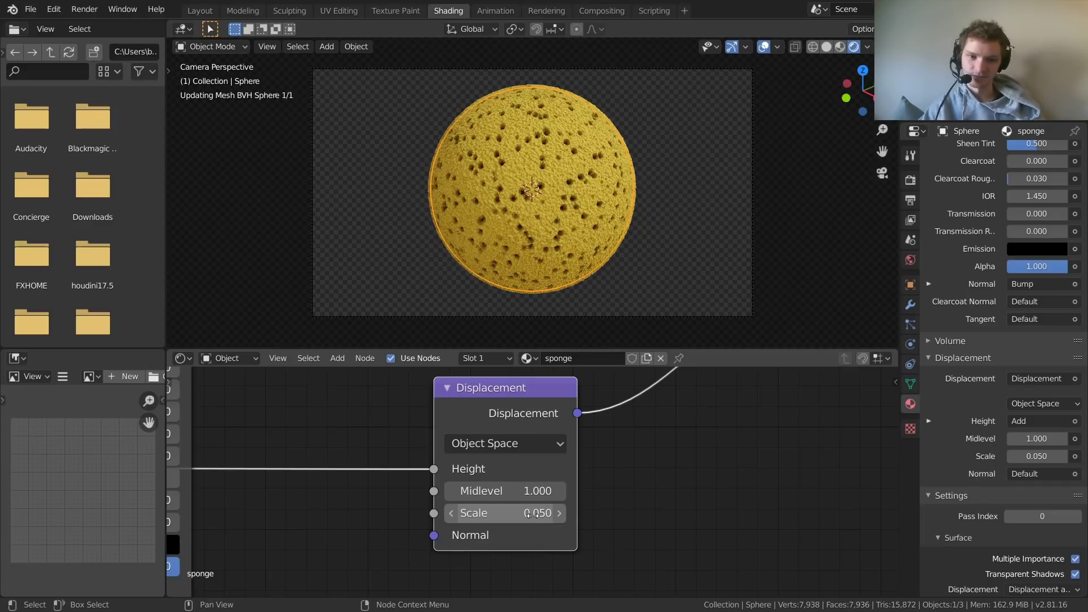
- Check the pores up close, set the Displacement node's Scale to 0.03, and return to the camera view
scroll(610, 219, "up", 1)
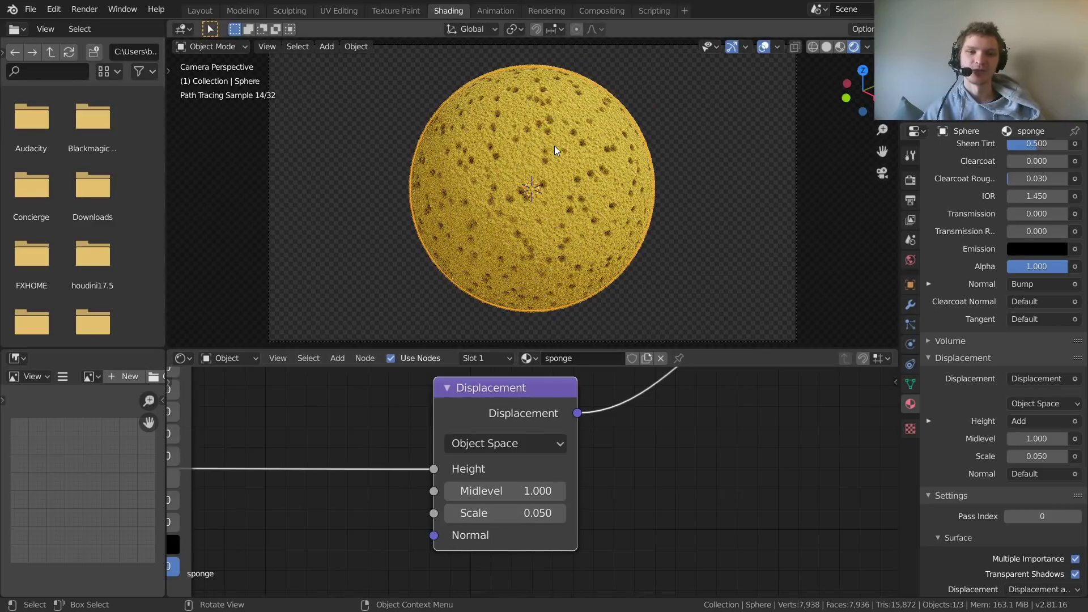
middle_click_drag(555, 145, 546, 182)
scroll(545, 182, "up", 4)
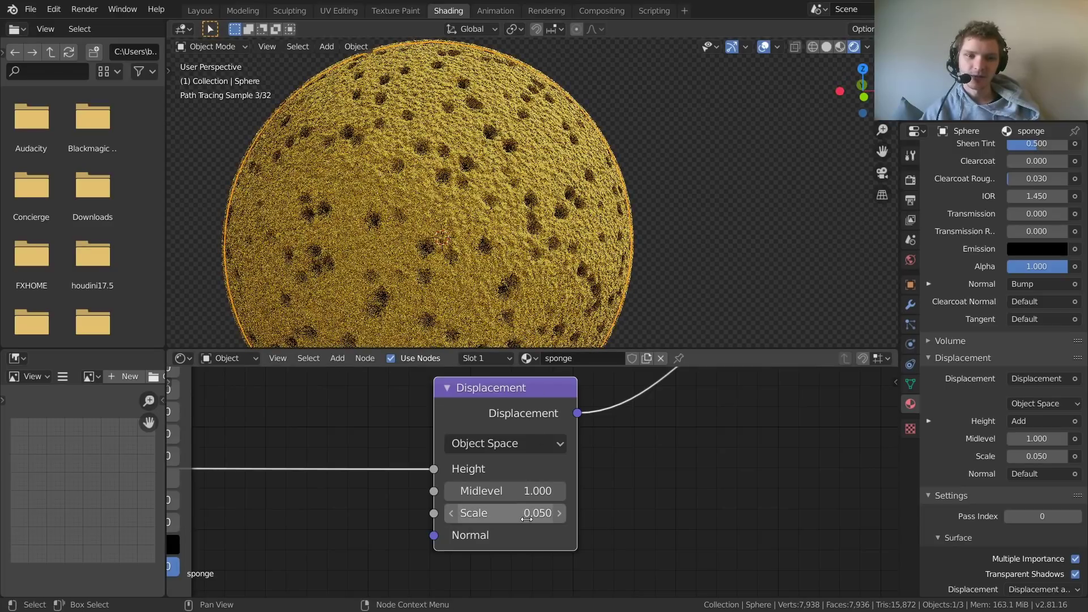
left_click(529, 514)
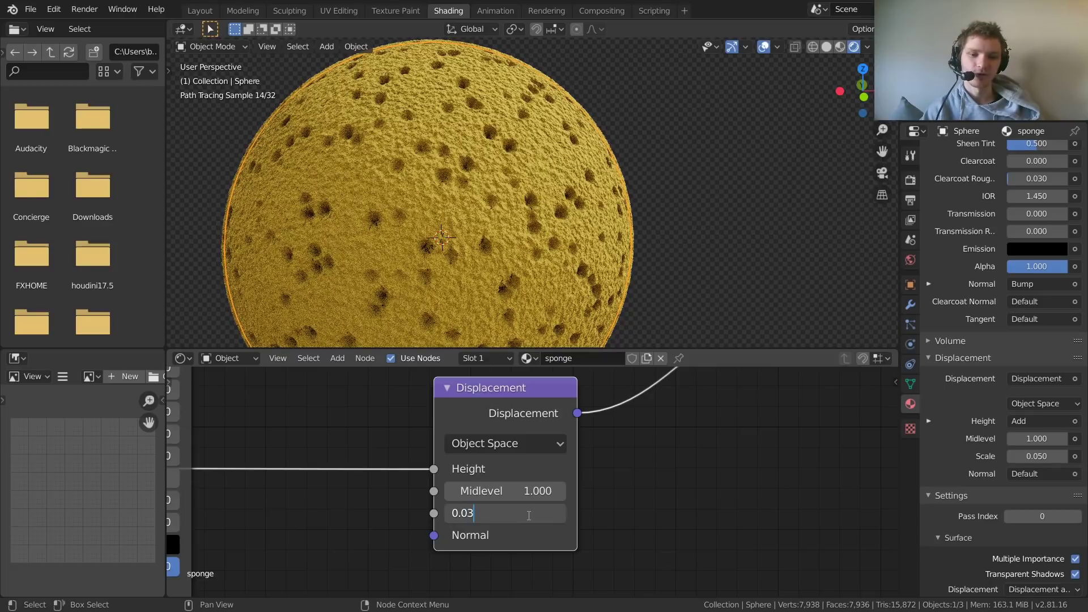
type("0.03")
key("Return")
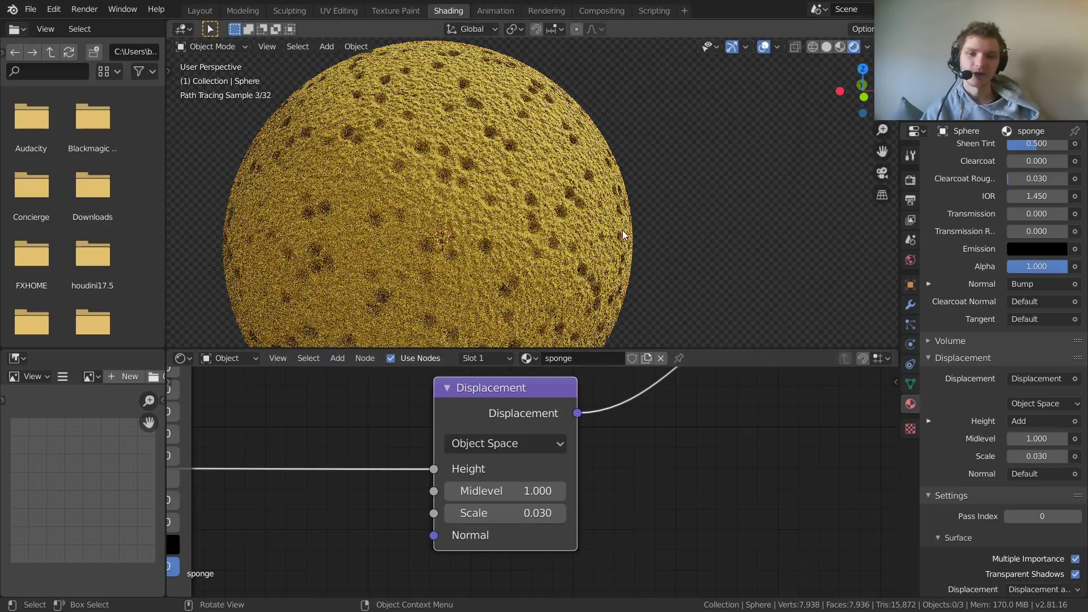
scroll(596, 209, "down", 4)
left_click(886, 169)
- Try a different hue for the sponge's RGB node color and undo the change
scroll(510, 464, "down", 3)
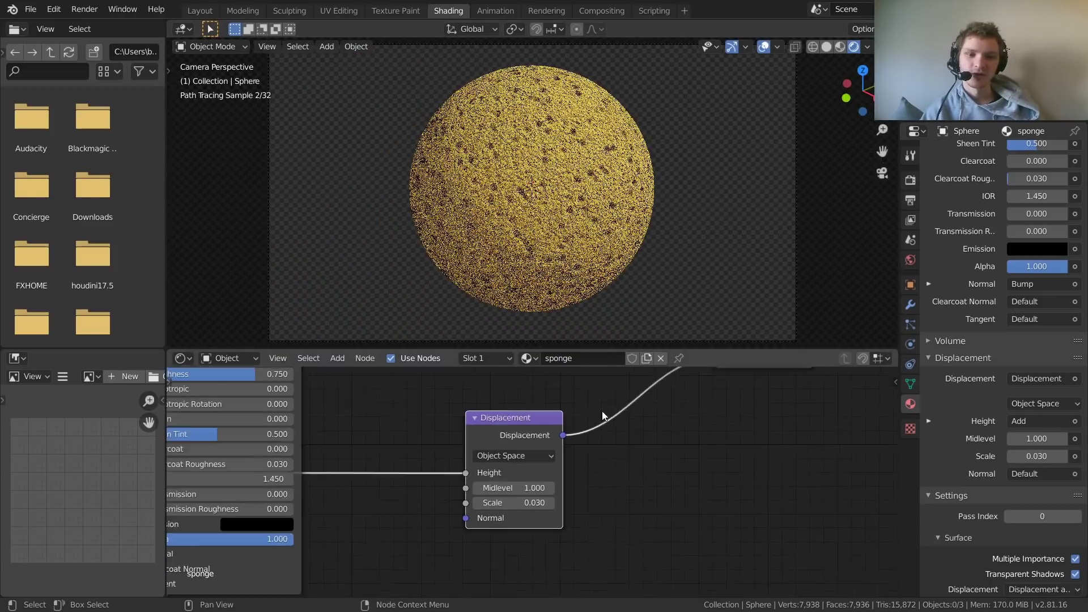
middle_click_drag(339, 376, 639, 481)
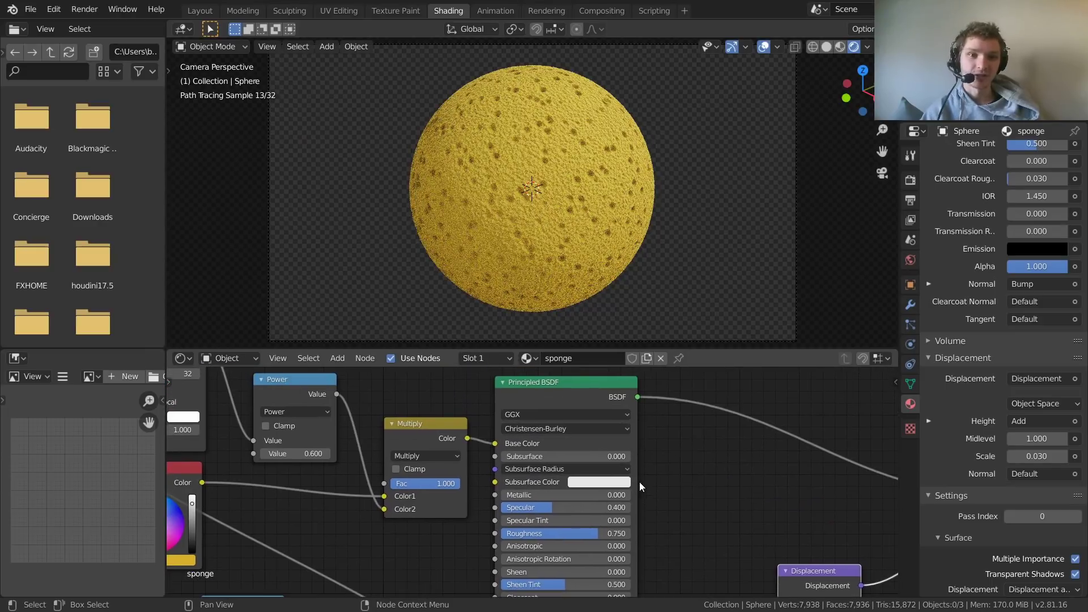
scroll(643, 478, "up", 2)
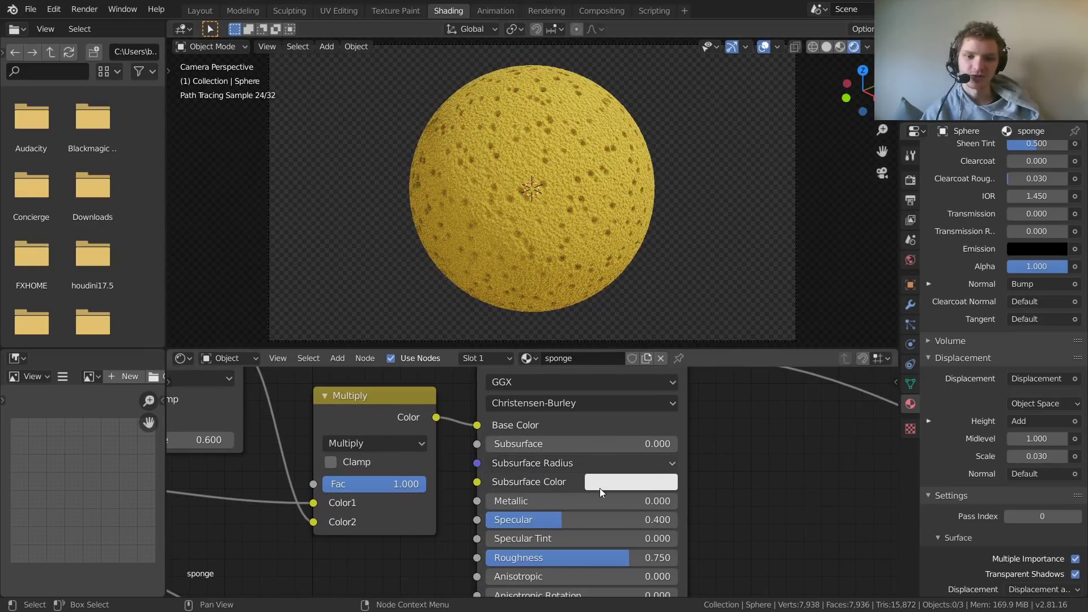
middle_click_drag(600, 488, 708, 370)
left_click(450, 533)
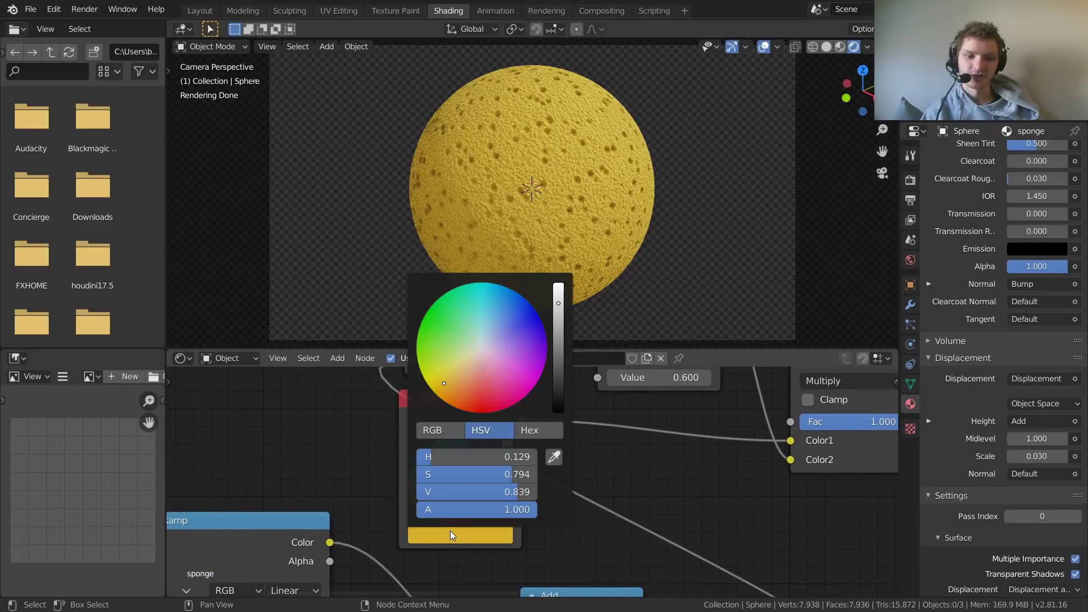
left_click_drag(446, 459, 424, 459)
key("ctrl+z")
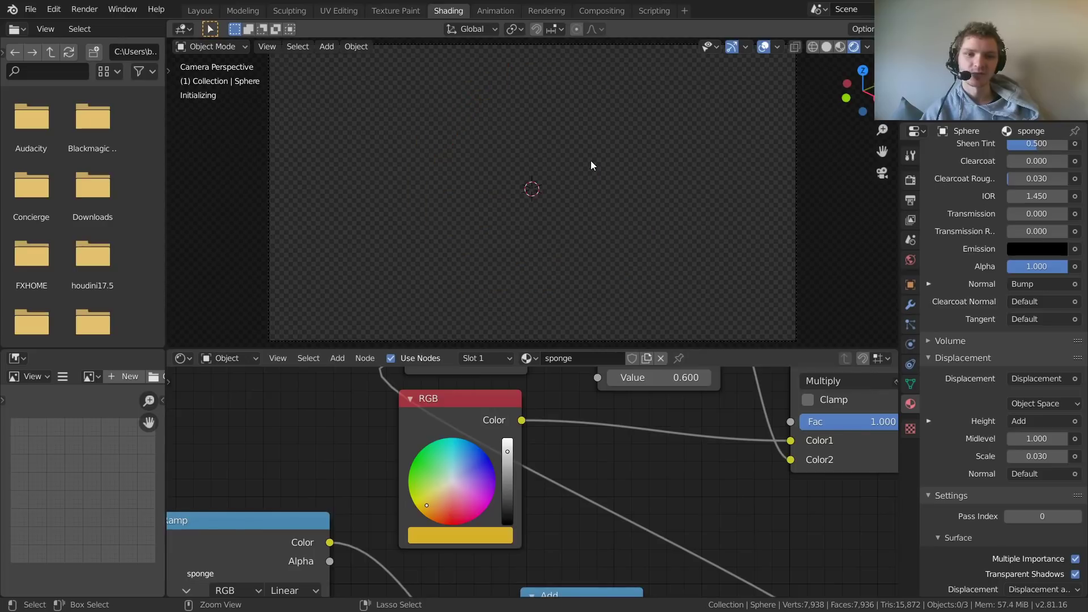
- Delete the sphere and add a Monkey mesh in its place
left_click(590, 176)
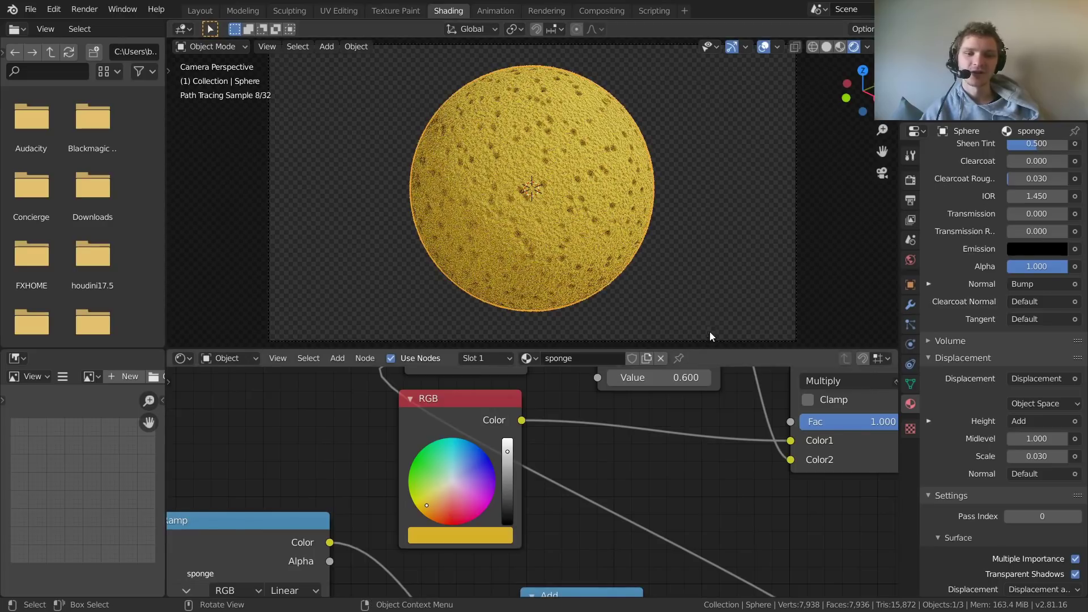
scroll(577, 221, "down", 1)
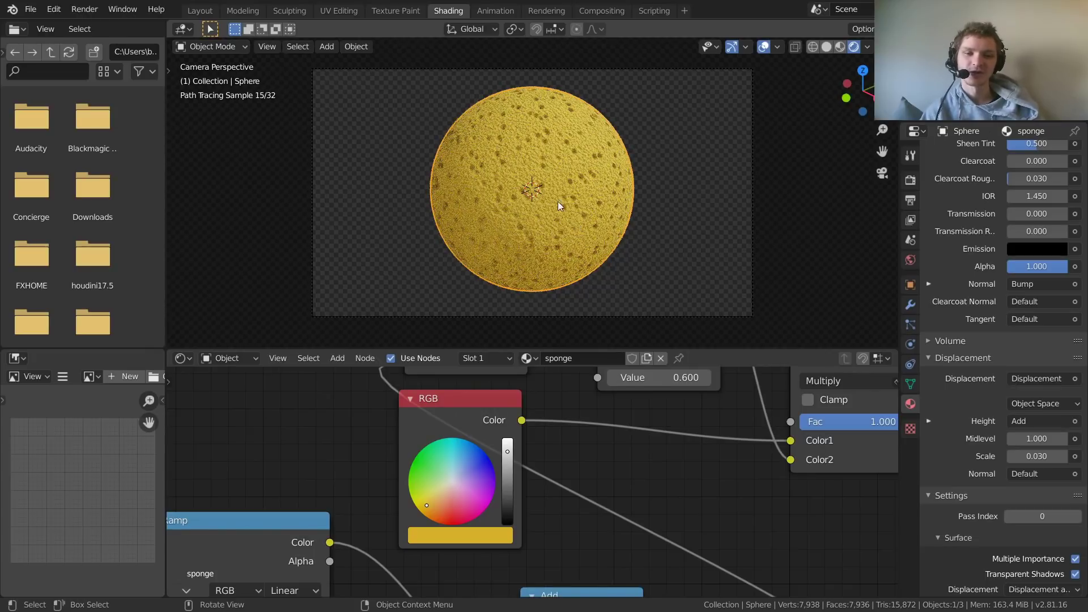
key("x")
left_click(534, 174)
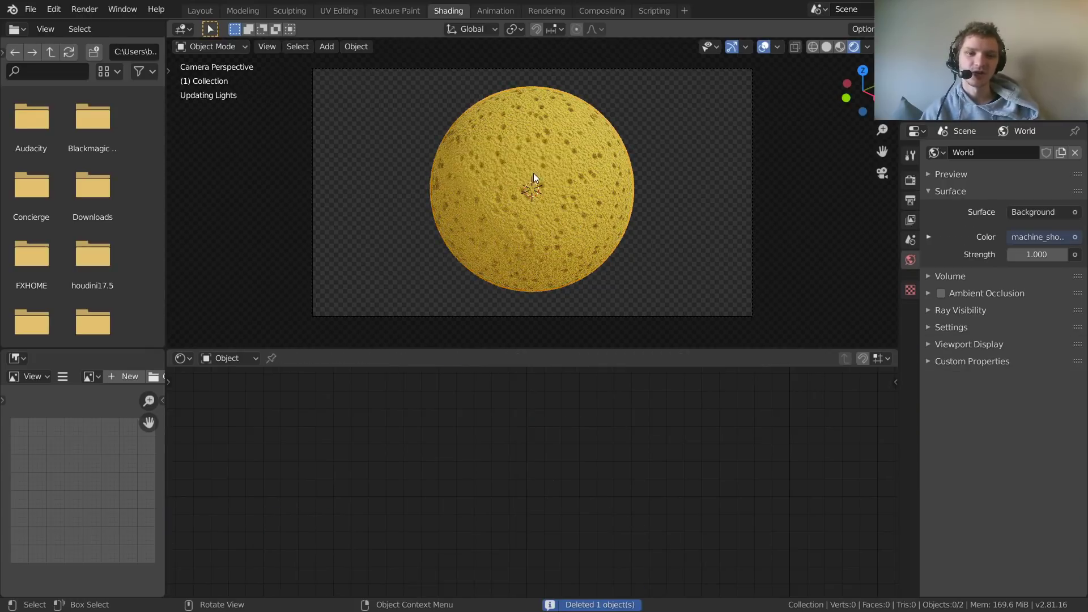
key("shift+a")
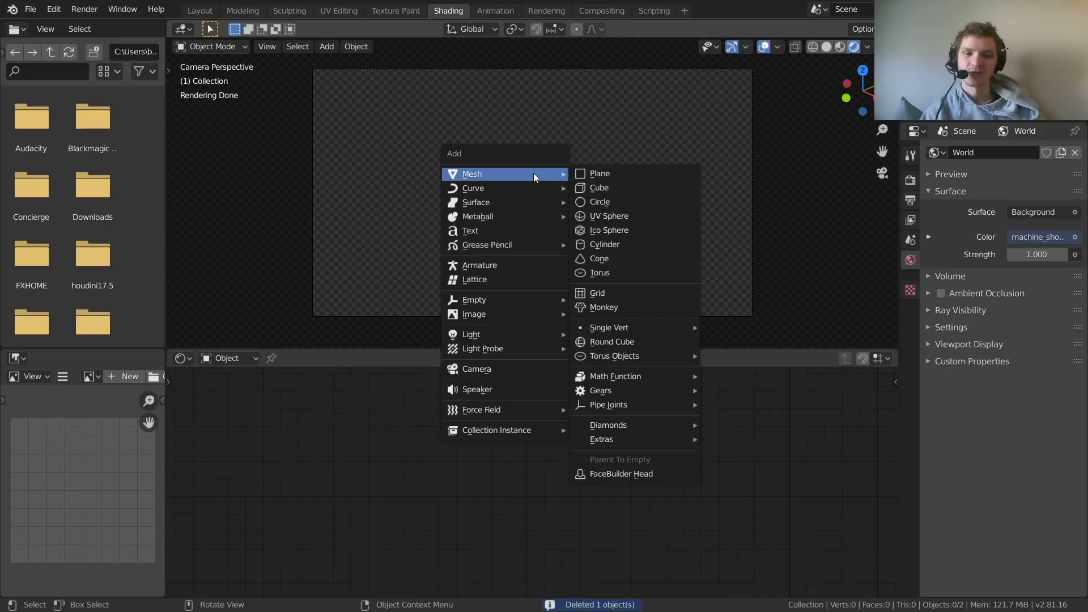
left_click(640, 306)
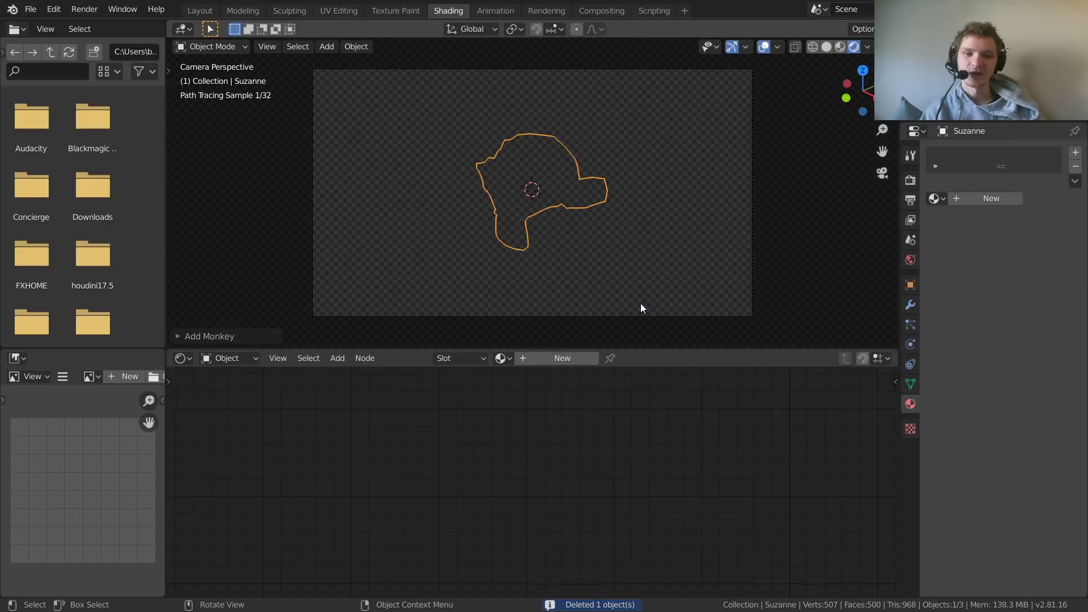
- Scale the monkey up to nearly fill the camera frame's height and rotate it about the X axis so its face shows
key("s")
left_click(636, 98)
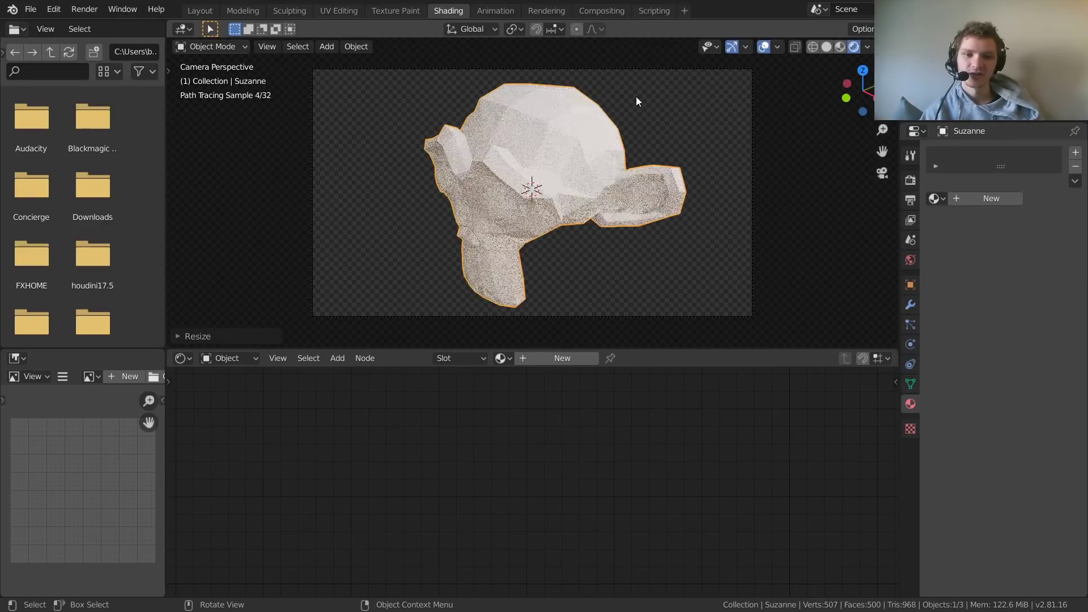
key("r")
key("x")
left_click(643, 94)
- Add a Subdivision Surface modifier to the monkey and enable its Adaptive option
left_click(910, 304)
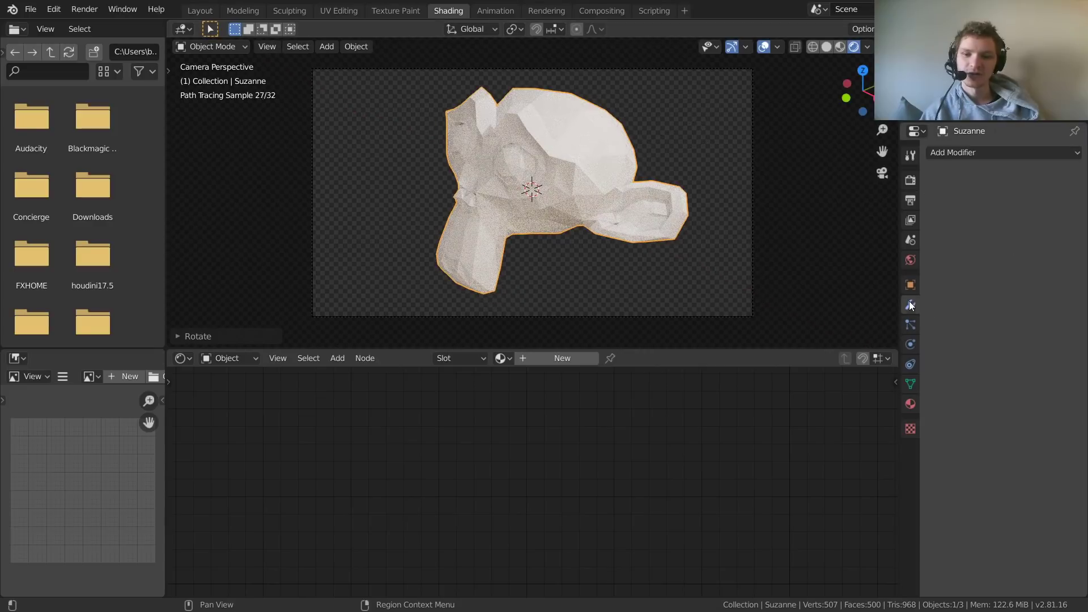
left_click(963, 157)
left_click(855, 383)
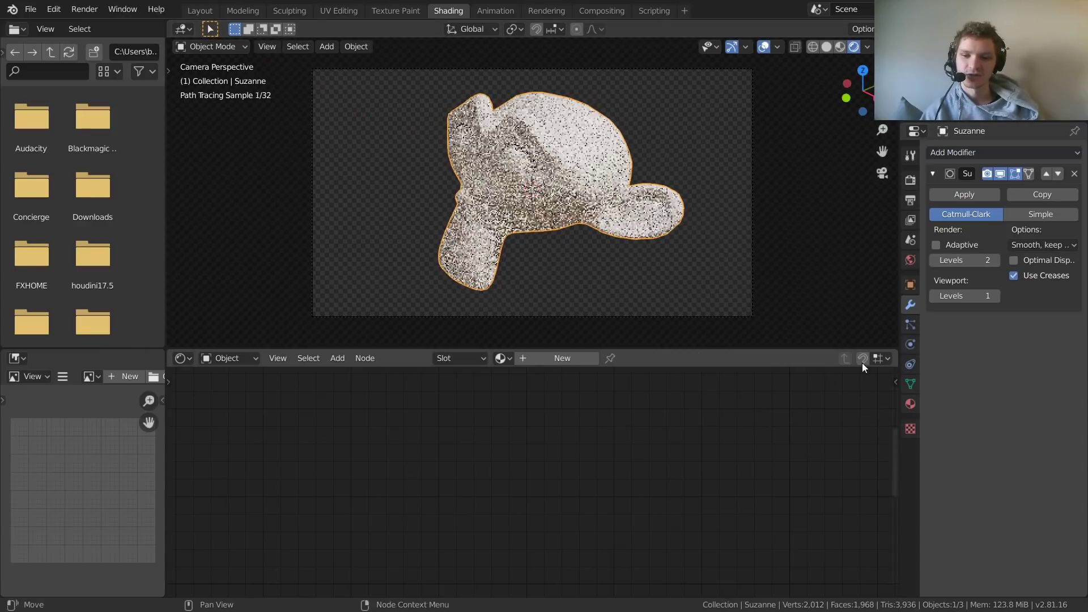
left_click(935, 245)
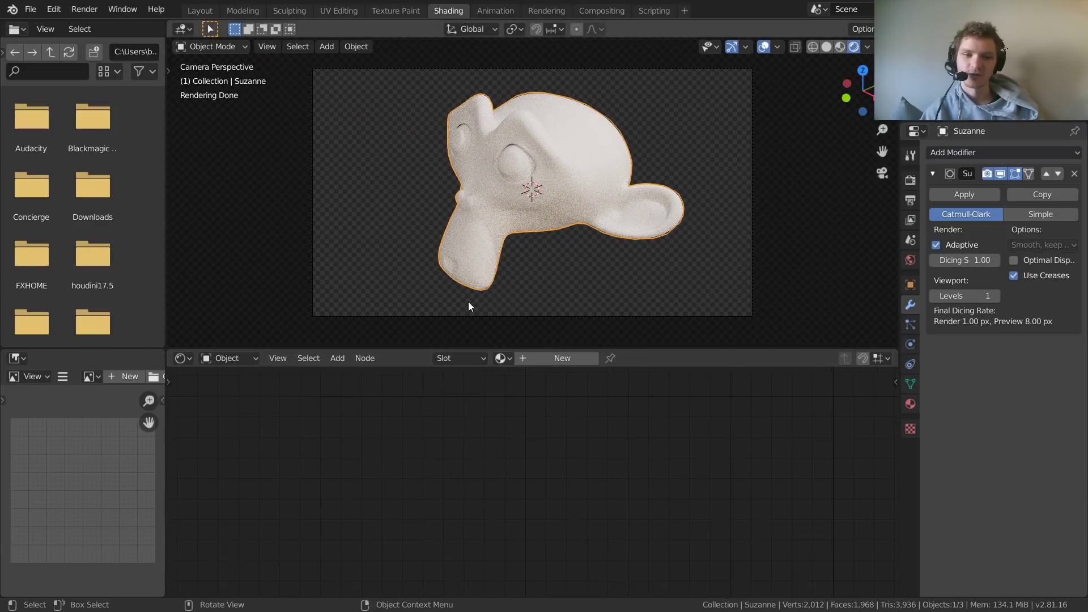
- Assign the existing sponge material to the monkey
left_click(500, 358)
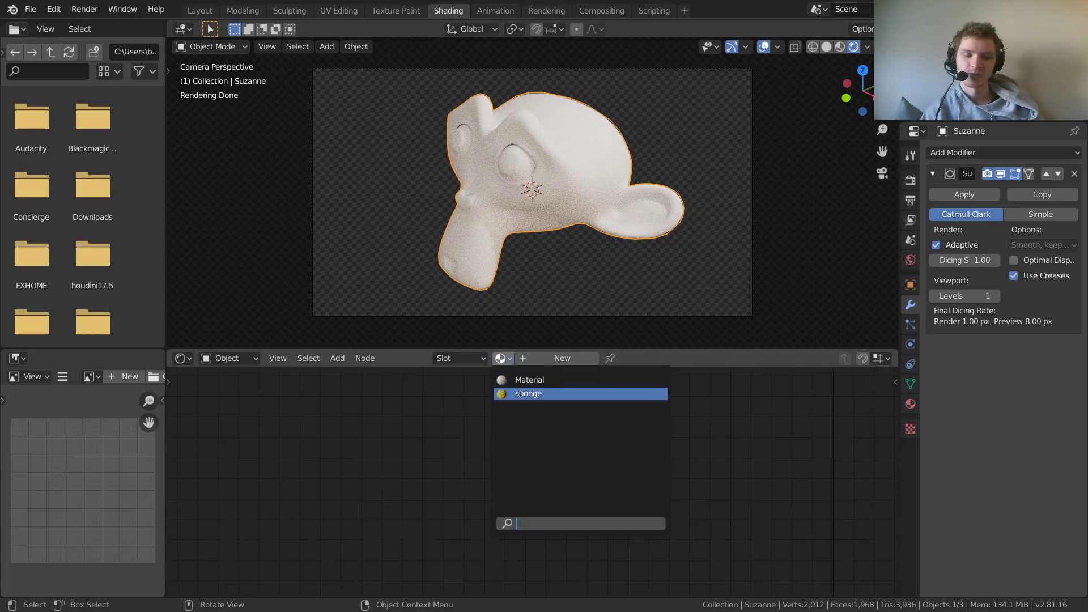
left_click(519, 392)
middle_click_drag(586, 246, 695, 186)
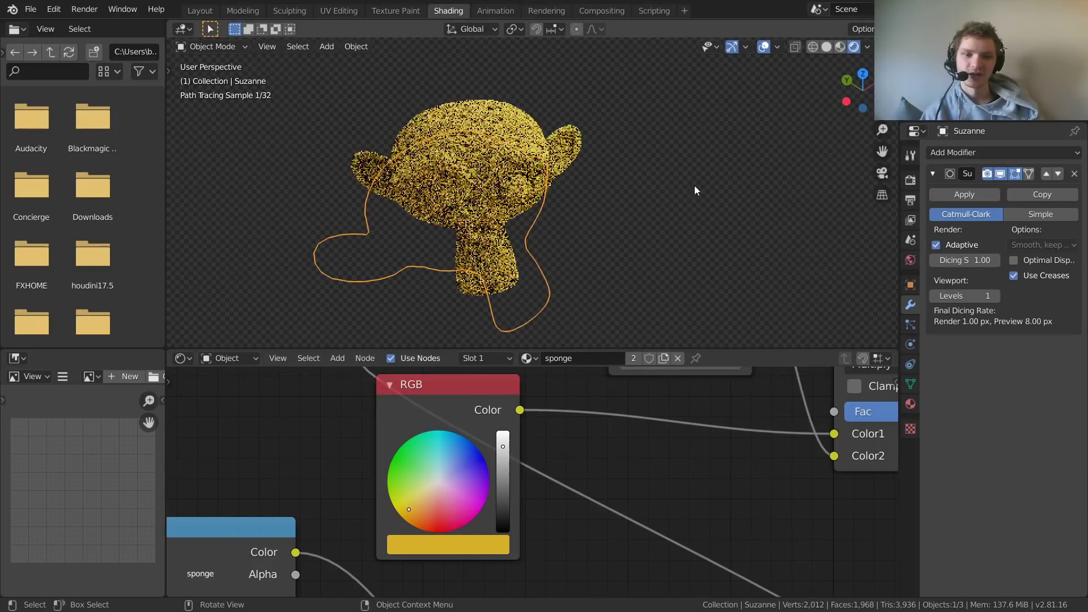
- Inspect the displaced sponge surface on the monkey from several angles and distances, and review the material's node tree
scroll(579, 198, "up", 5)
middle_click_drag(579, 199, 665, 101)
scroll(639, 126, "down", 5)
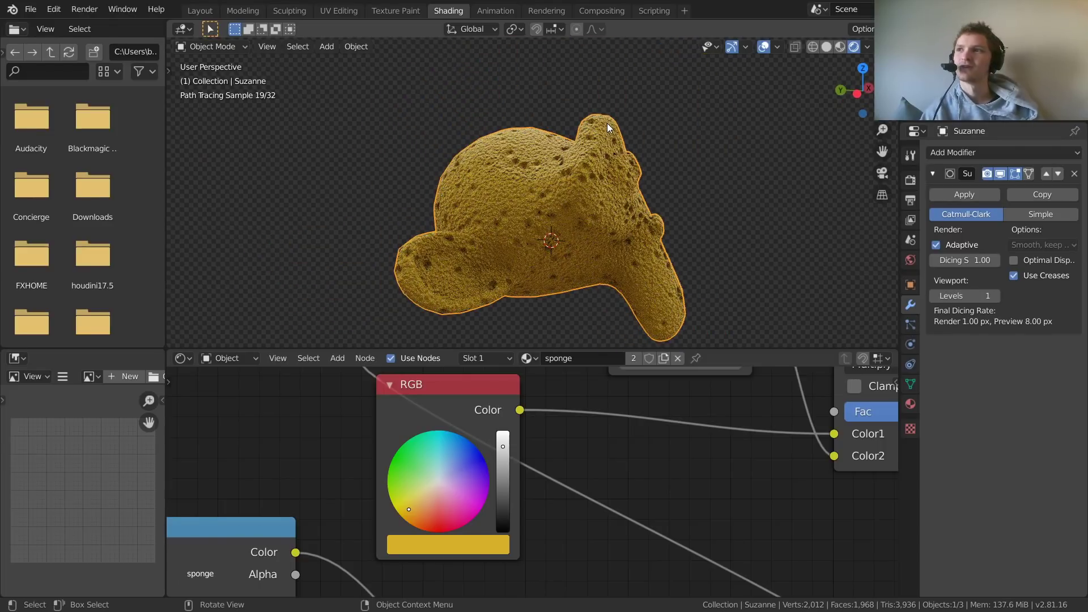
scroll(596, 141, "up", 3)
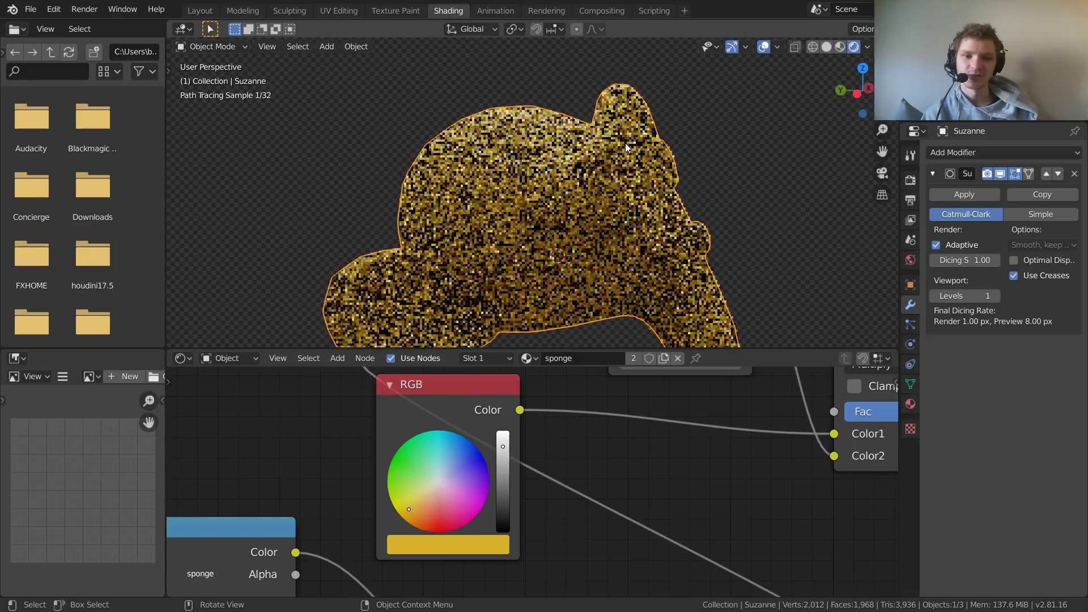
middle_click_drag(637, 151, 518, 203)
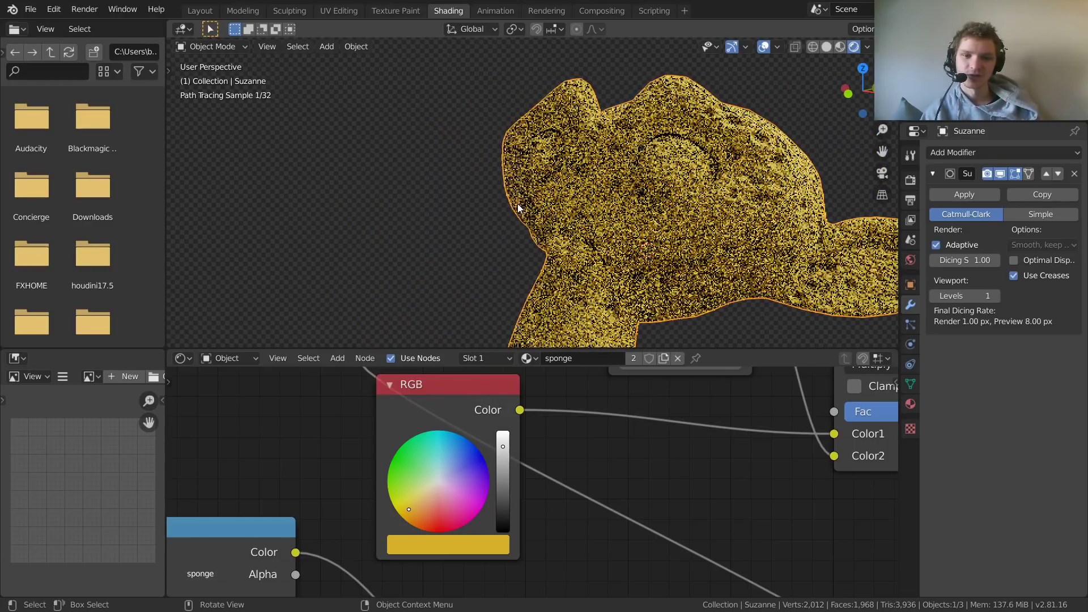
scroll(451, 215, "down", 4)
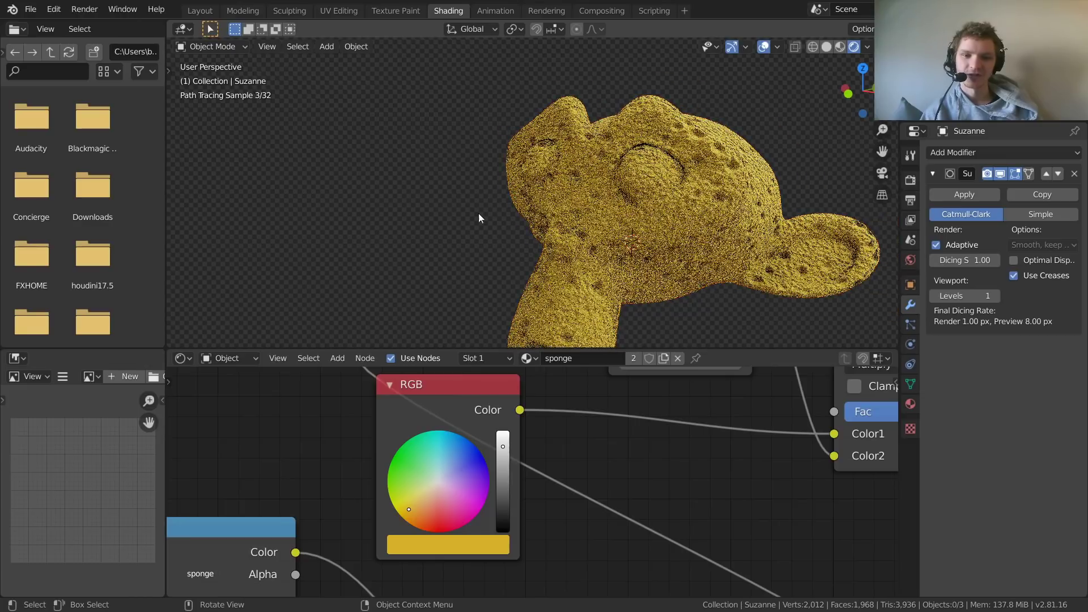
left_click(508, 211)
scroll(508, 211, "down", 4)
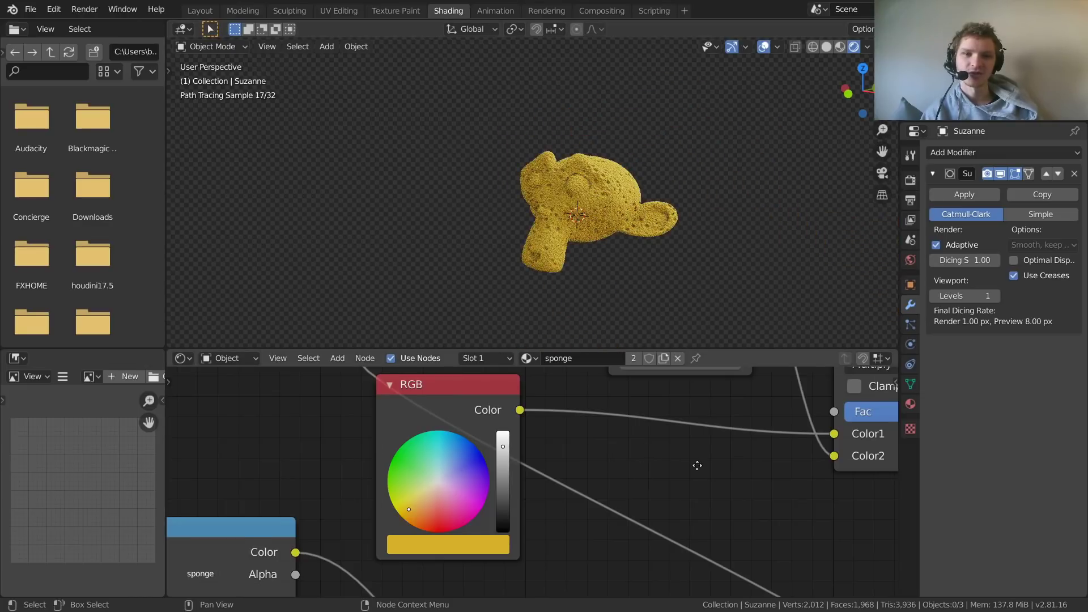
middle_click_drag(697, 466, 504, 453)
scroll(538, 451, "down", 3)
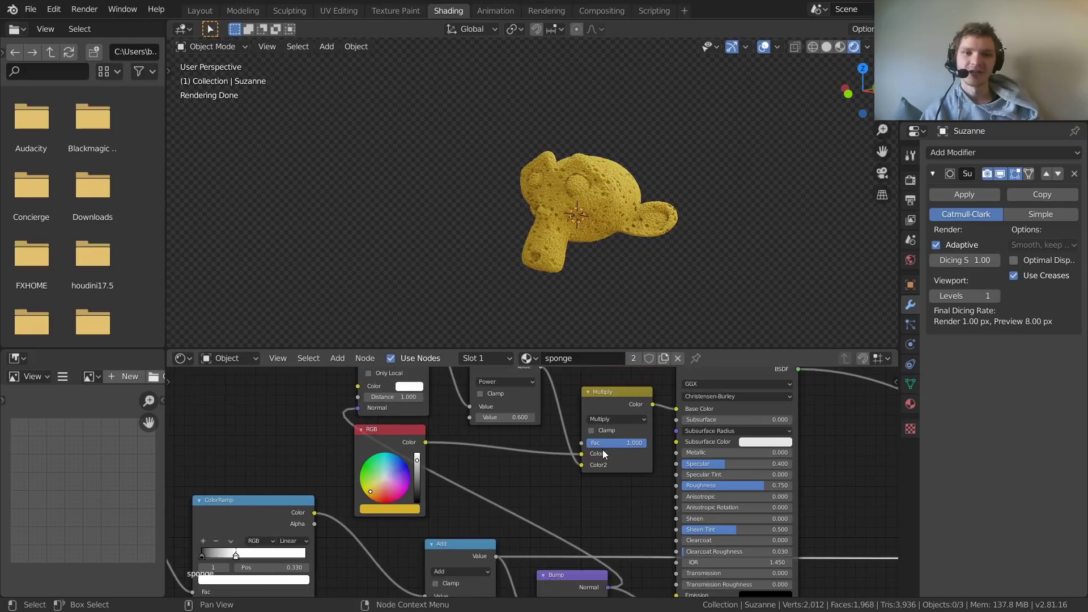
scroll(603, 450, "down", 1)
scroll(581, 472, "down", 1)
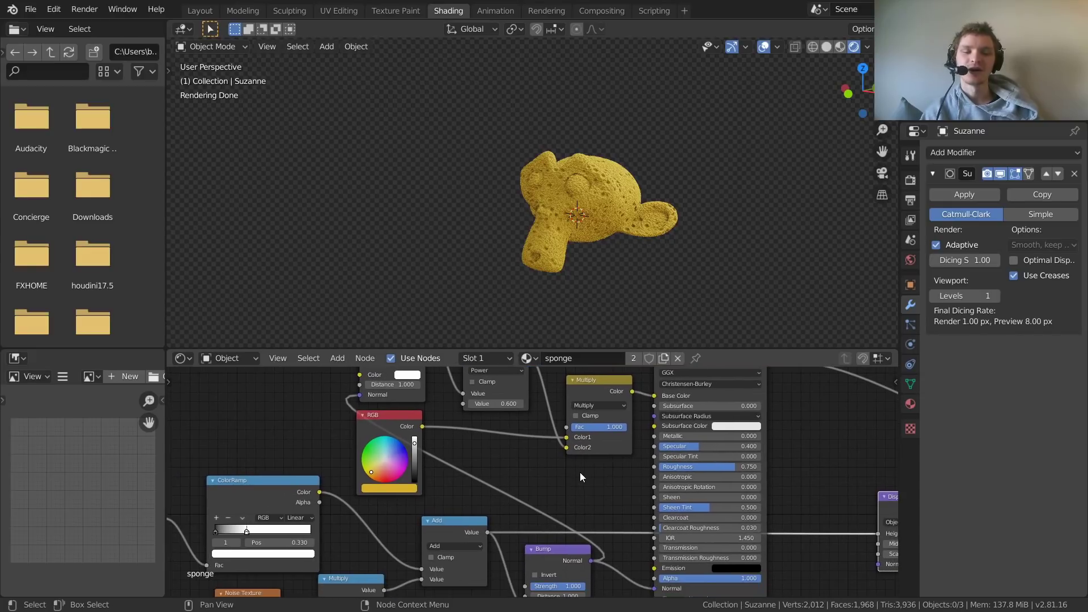
- Open the recent file SpongeMaterial.blend and show its sphere in Rendered viewport shading
left_click(30, 9)
mouse_move(56, 55)
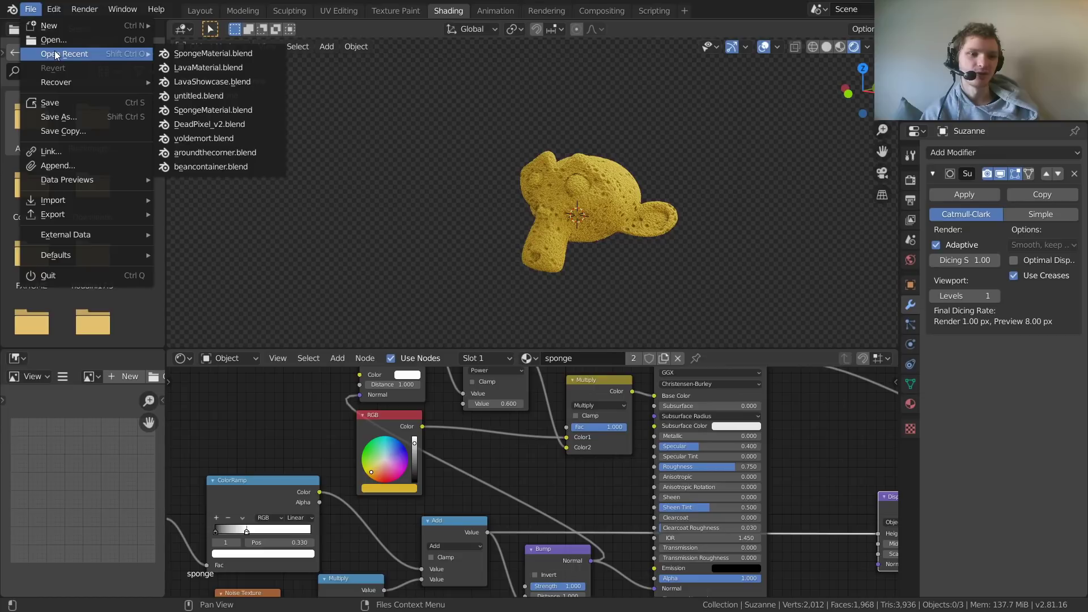
left_click(233, 53)
left_click(591, 322)
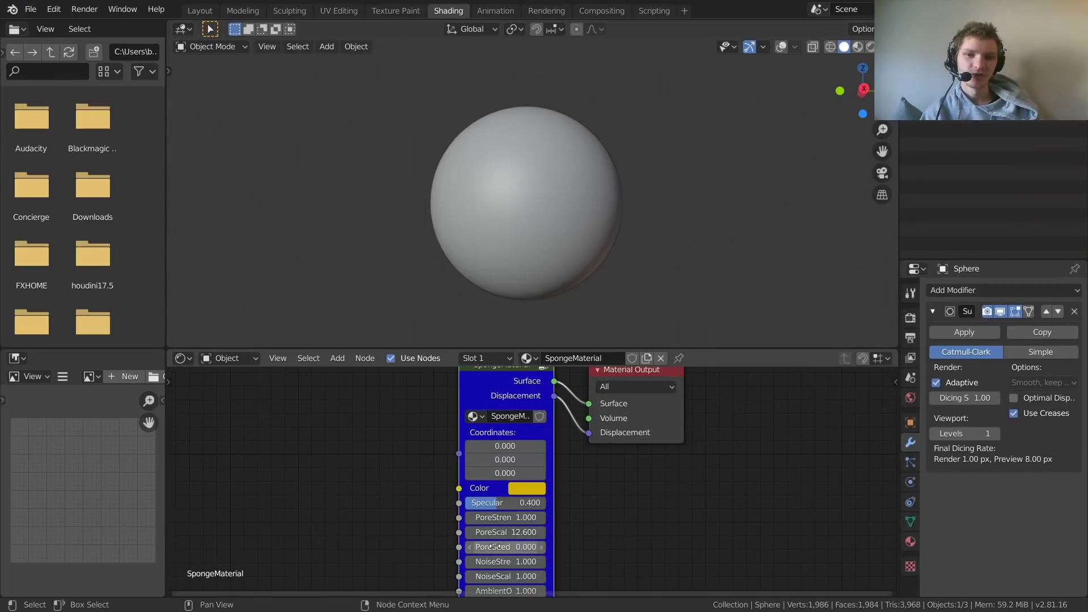
left_click(871, 46)
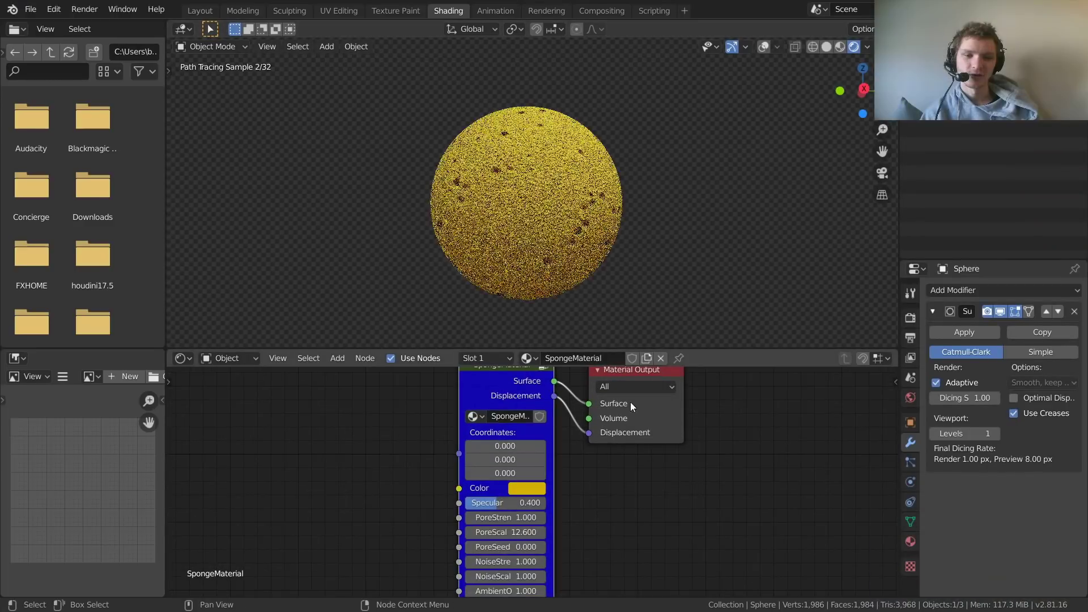
- Set the pore scale of the SpongeMaterial node group to 25
scroll(558, 442, "up", 3)
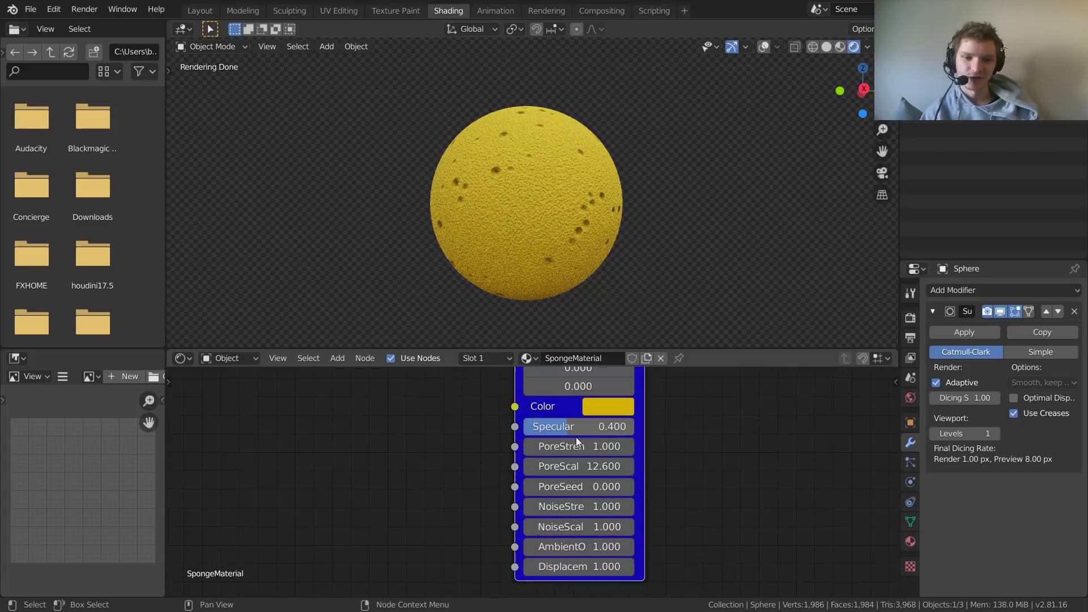
left_click(585, 466)
type("25")
key("Return")
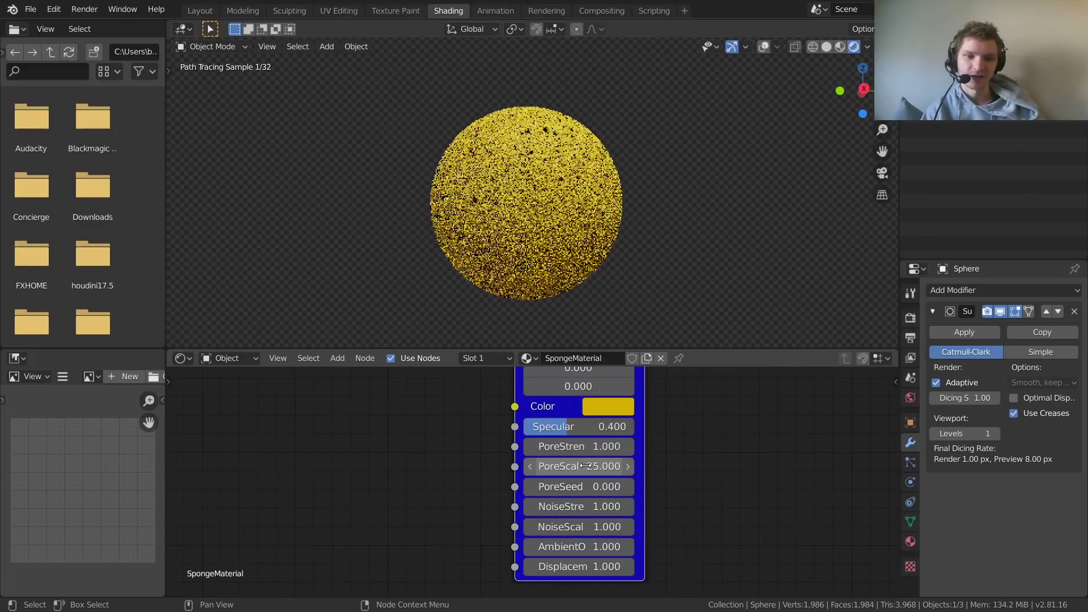
scroll(713, 475, "down", 1)
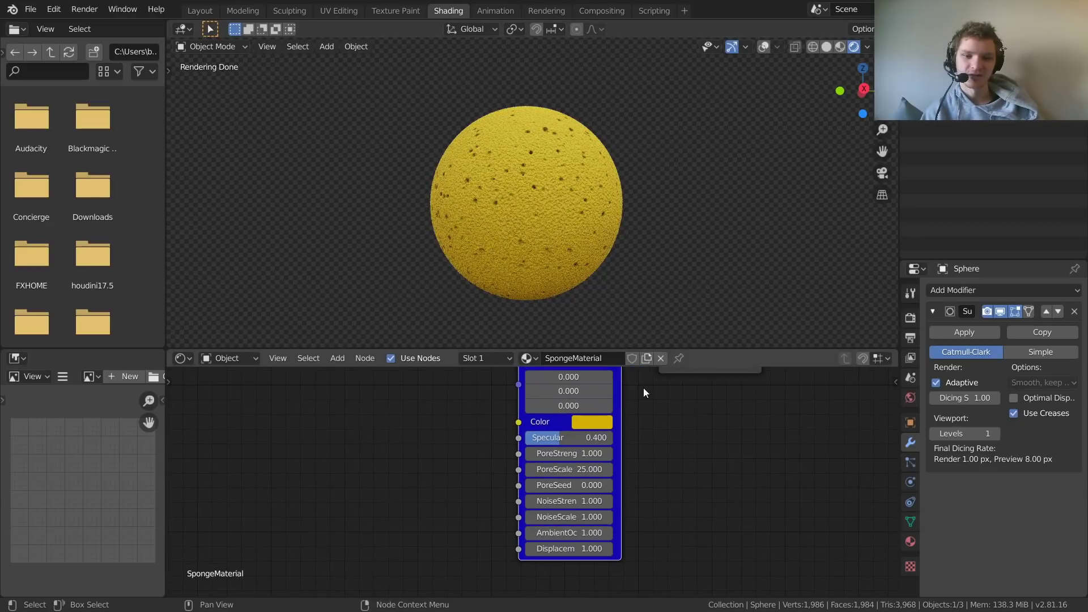
middle_click_drag(644, 388, 568, 541)
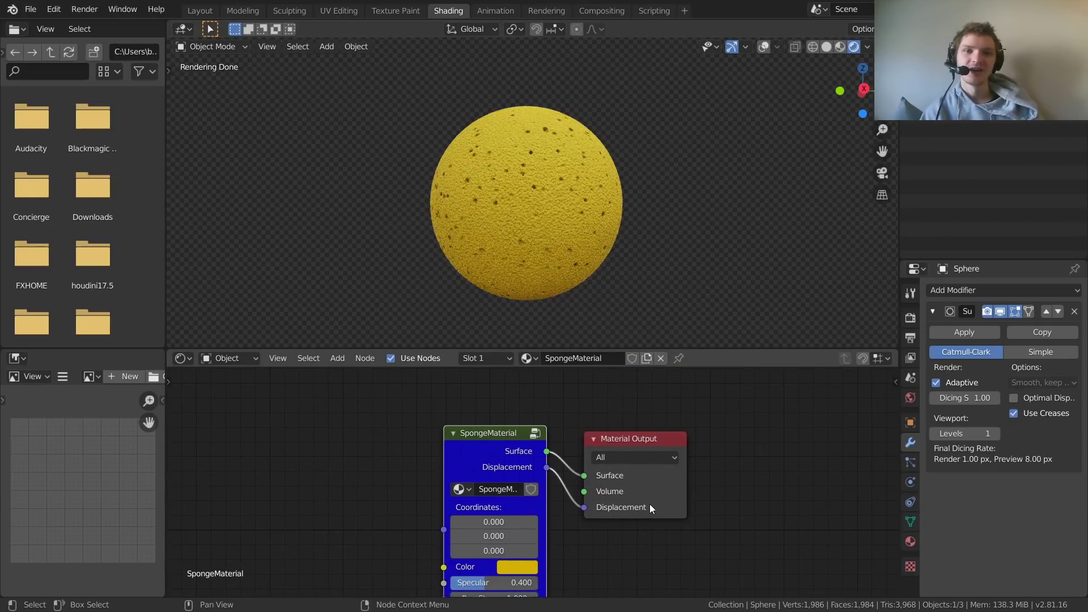
scroll(771, 455, "up", 1)
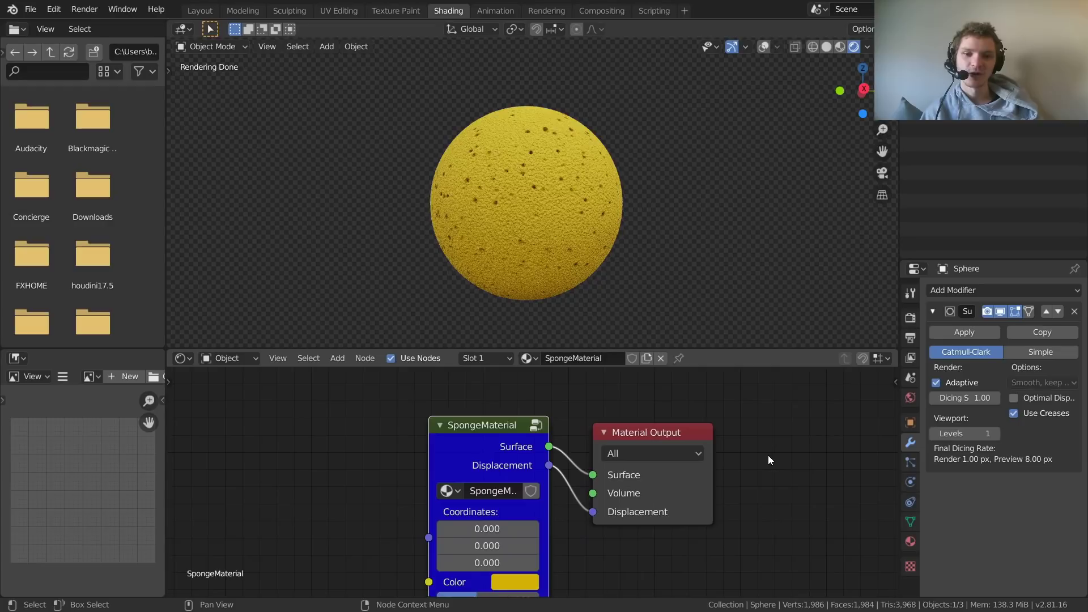